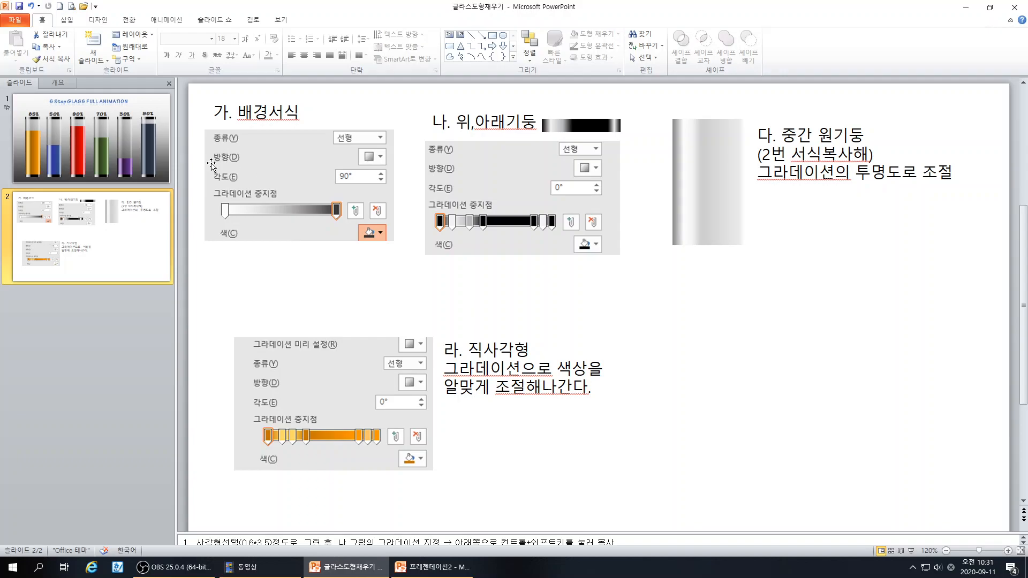
- Compare the finished six-tube slide with the gradient notes on slide 2, checking the black cap of the 85% tube
click(153, 102)
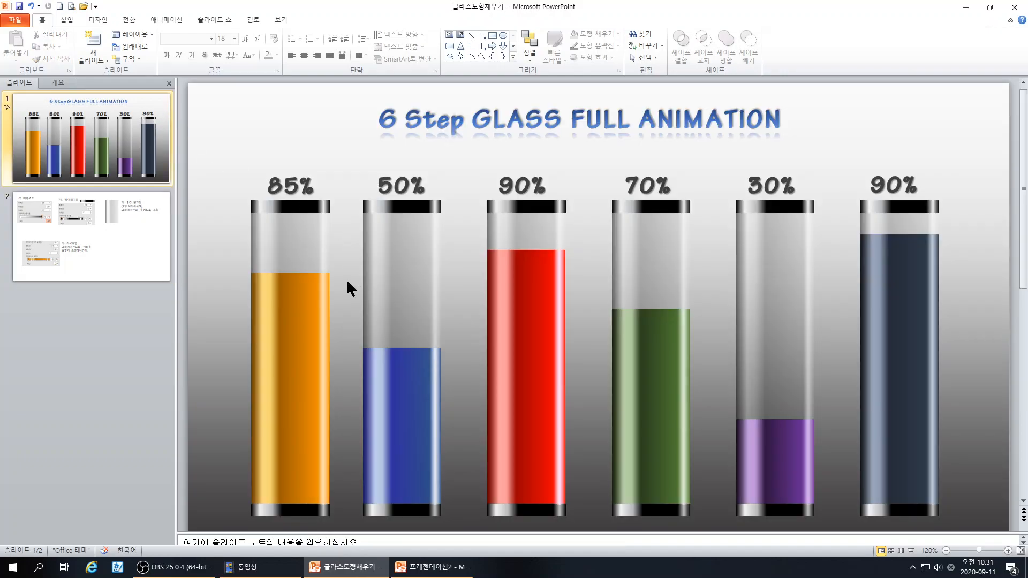
click(131, 262)
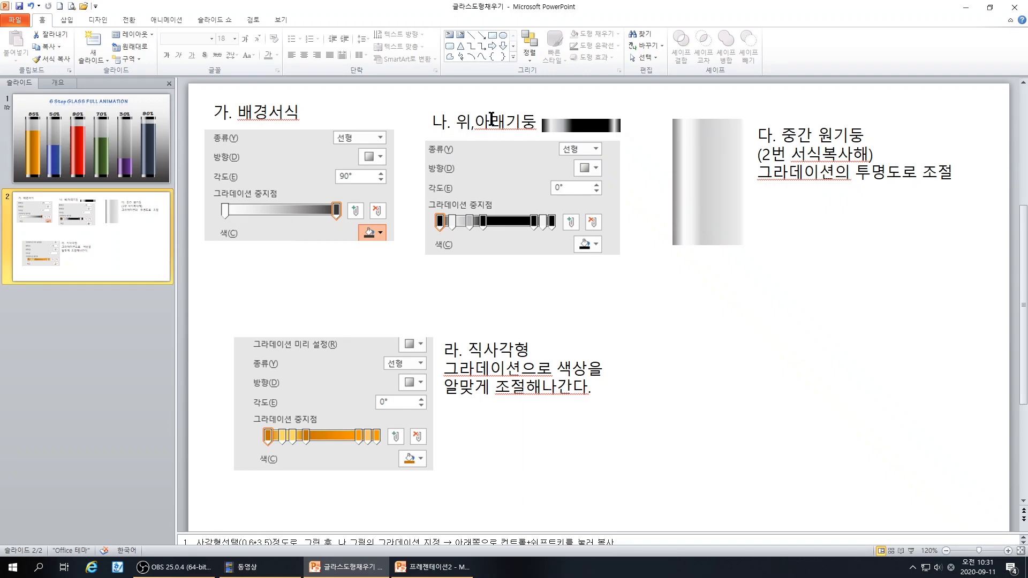
click(67, 153)
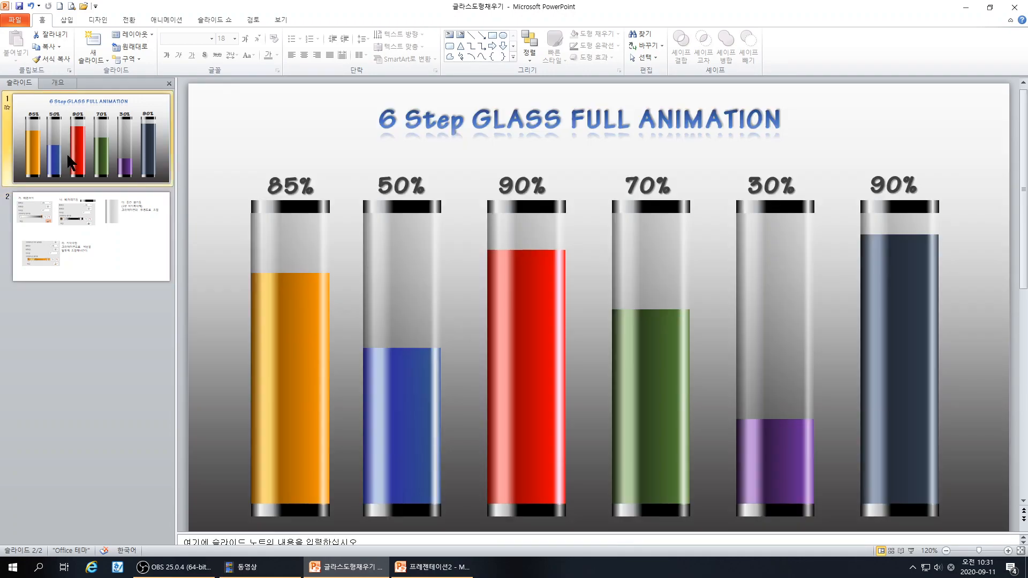
click(285, 205)
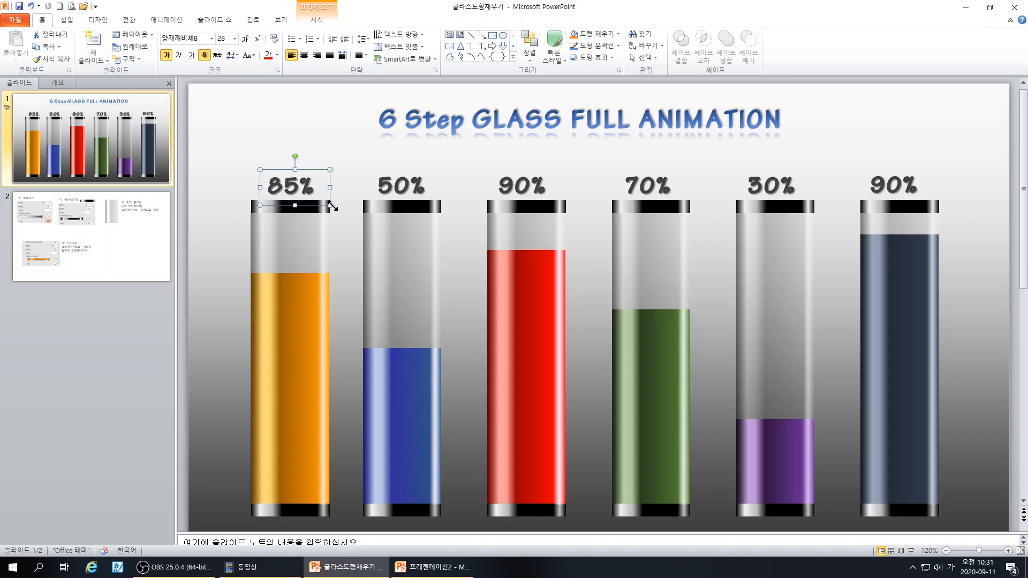
click(385, 210)
click(278, 207)
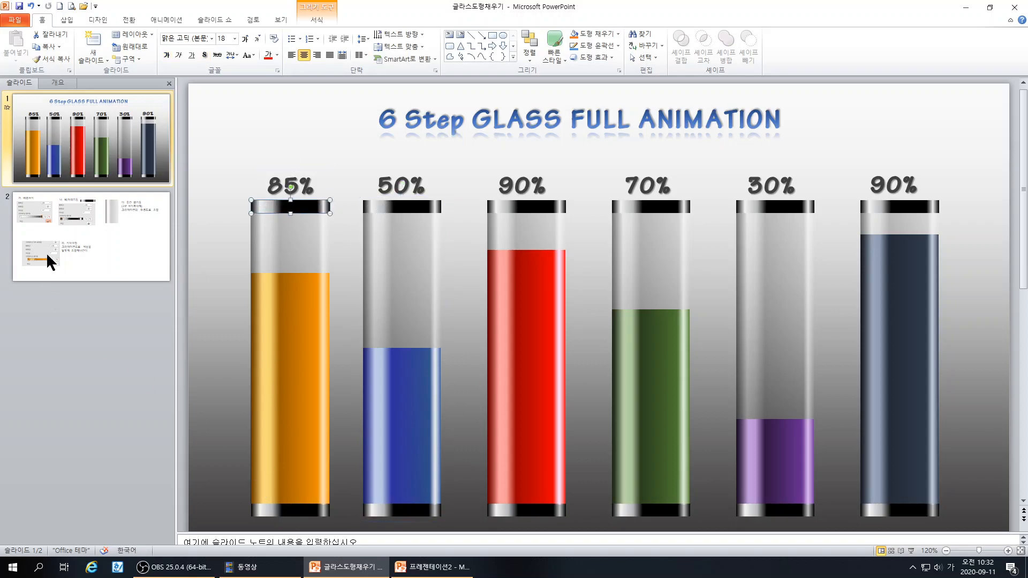
click(79, 222)
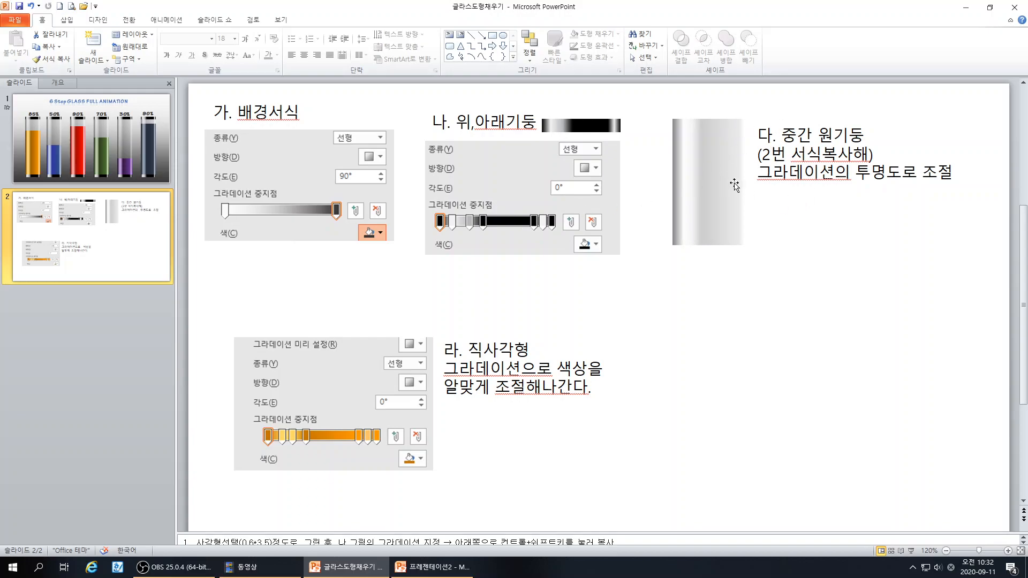
- Move the 85% tube's transparent glass body to the left on slide 1, partly off the orange fill
click(134, 172)
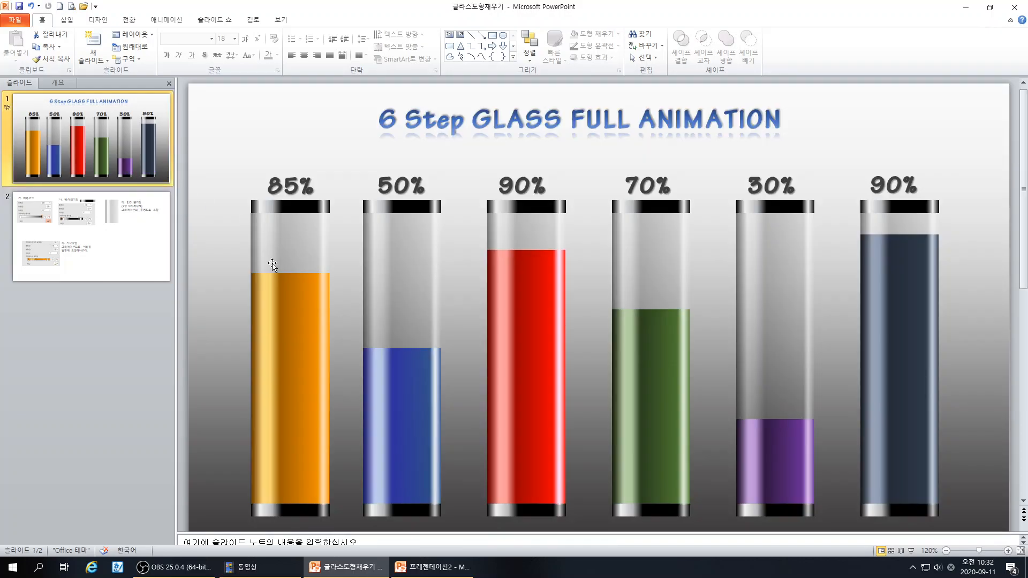
mouse_move(291, 237)
mouse_down()
mouse_move(225, 238)
mouse_move(251, 246)
mouse_up()
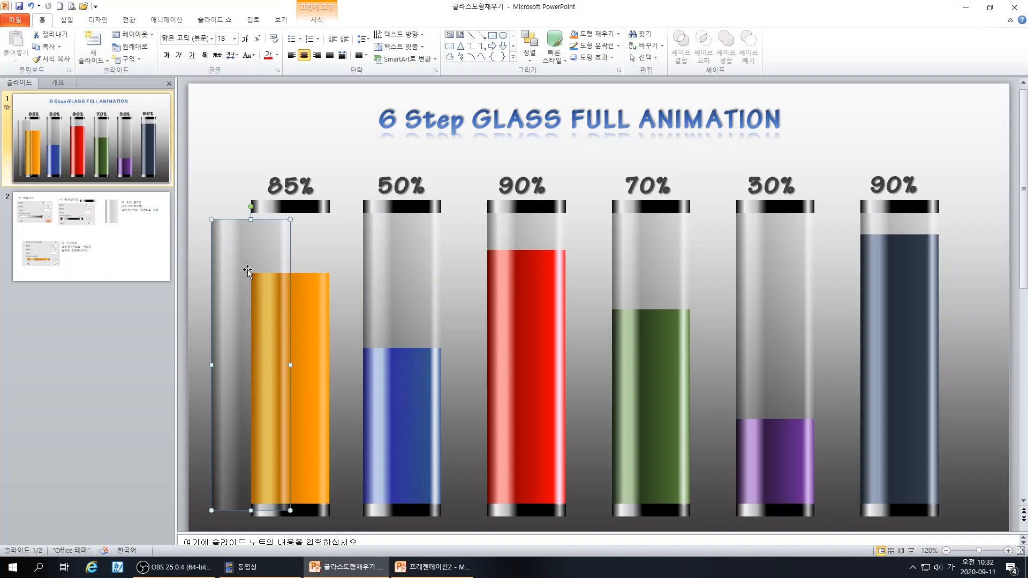
drag(248, 271, 242, 265)
click(313, 317)
- Examine the orange rectangle's gradient settings and notes on slide 2 against the orange fill on slide 1
click(75, 251)
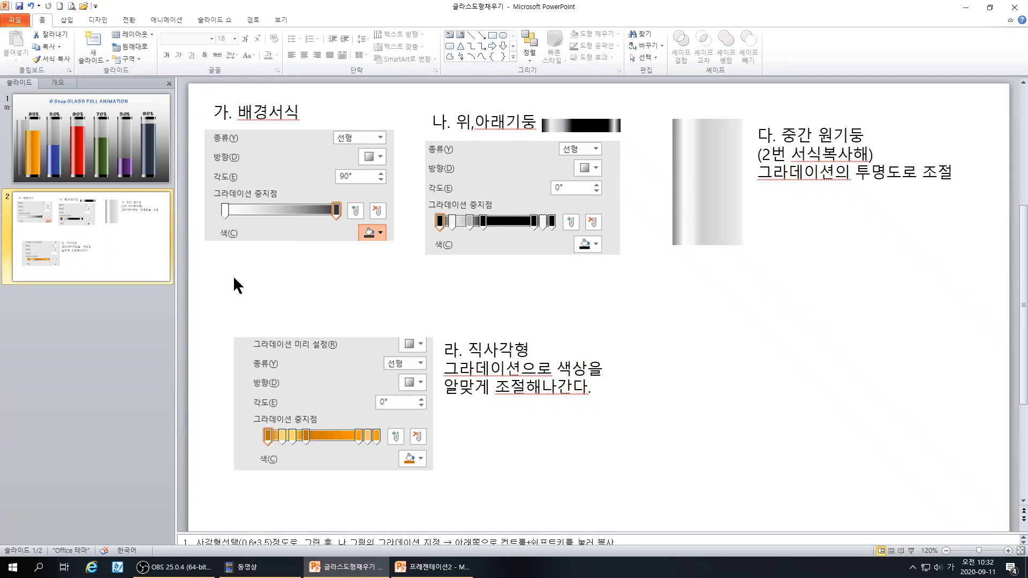
click(349, 370)
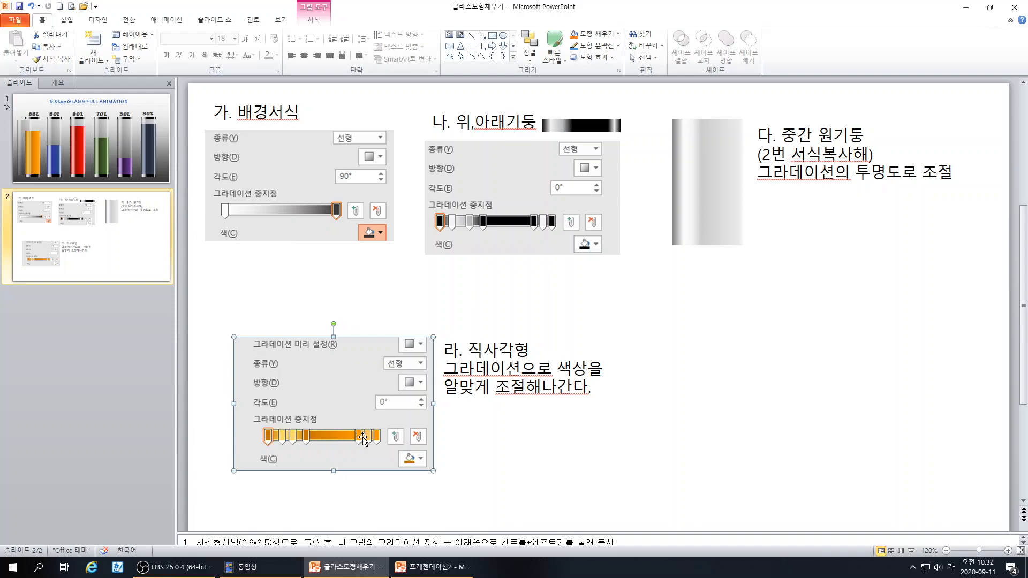
click(54, 156)
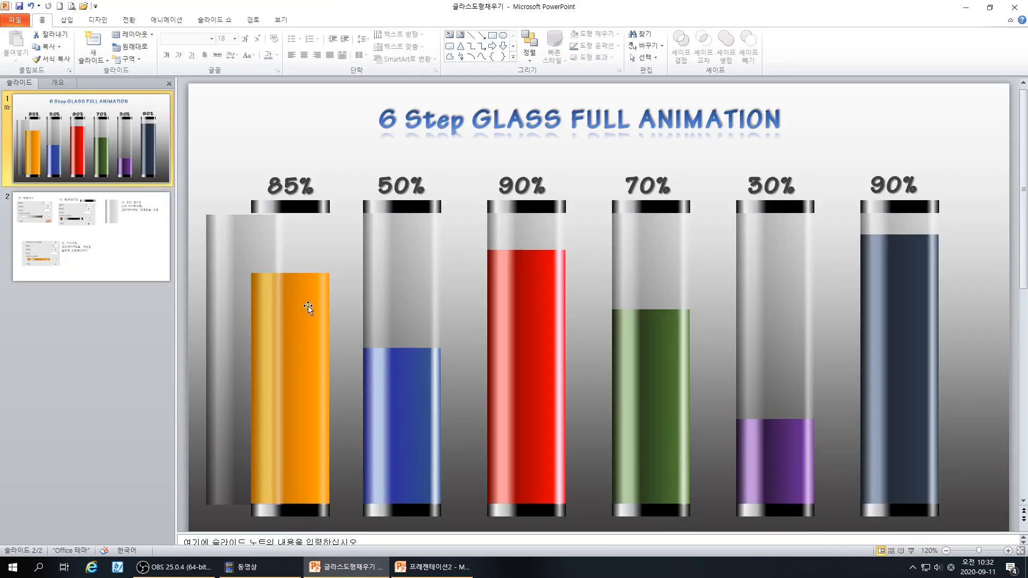
click(323, 320)
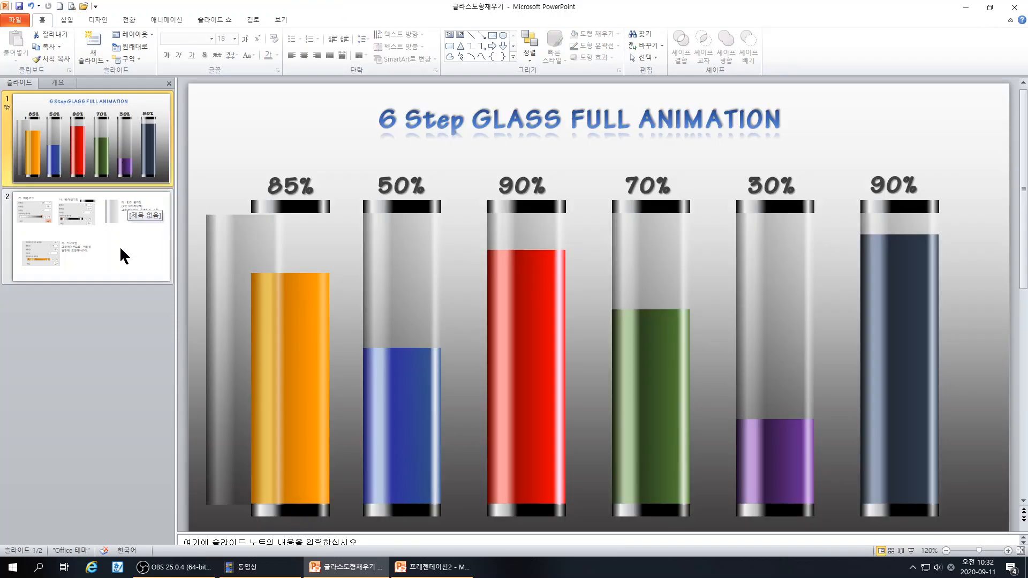
click(120, 247)
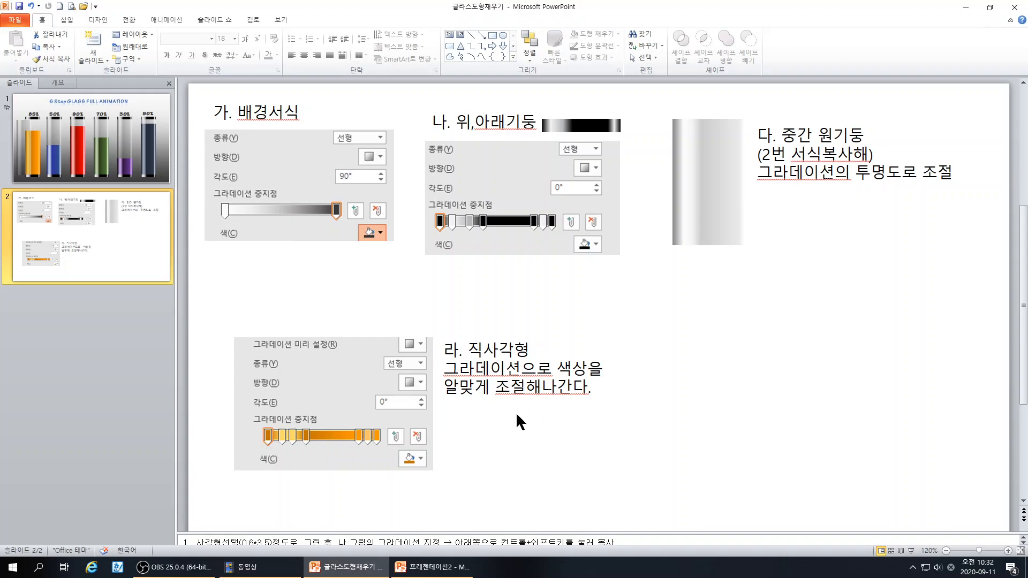
click(542, 387)
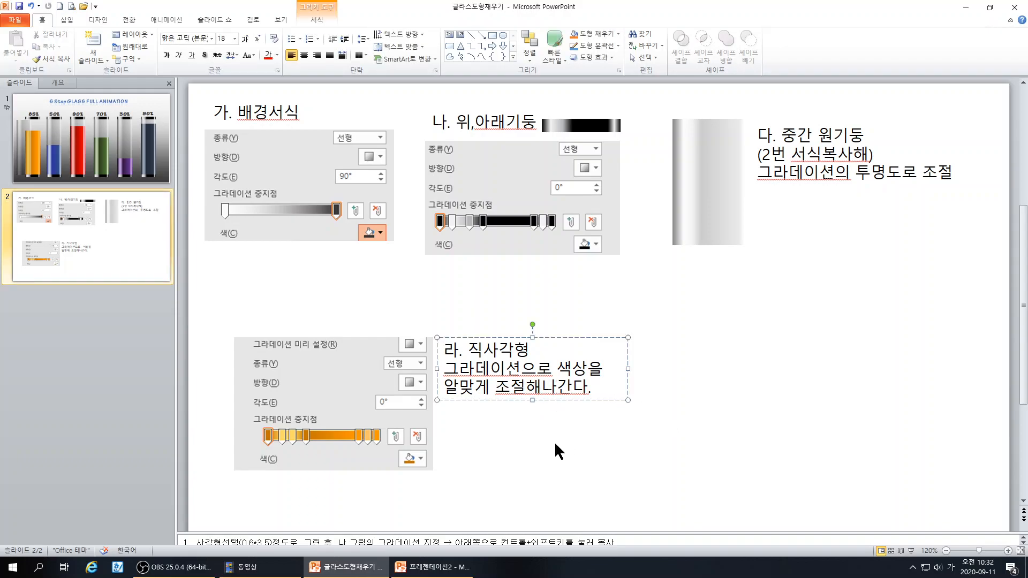
click(680, 466)
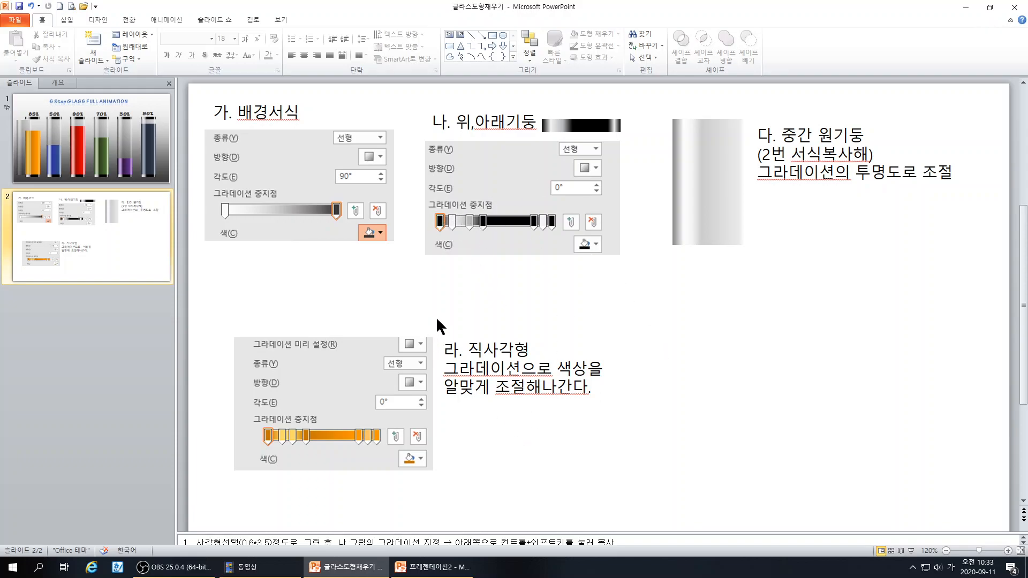
- Insert a new slide with the blank layout after slide 2
click(105, 342)
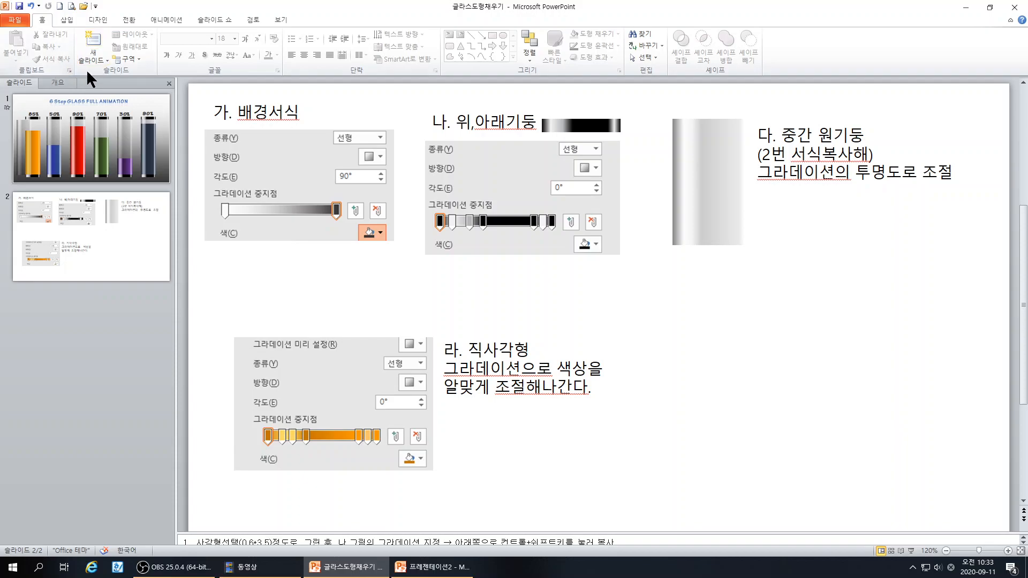
click(99, 53)
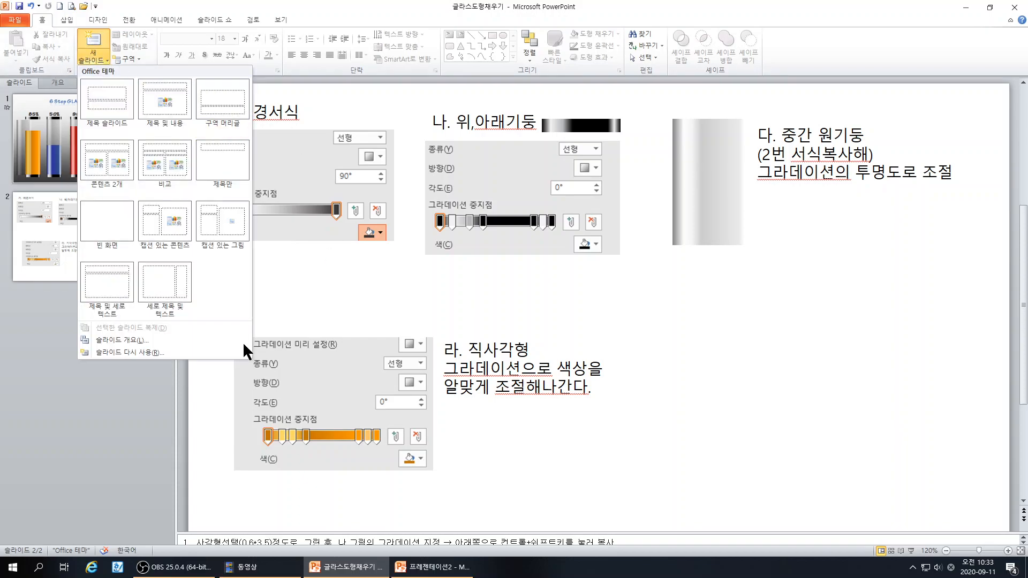
click(108, 214)
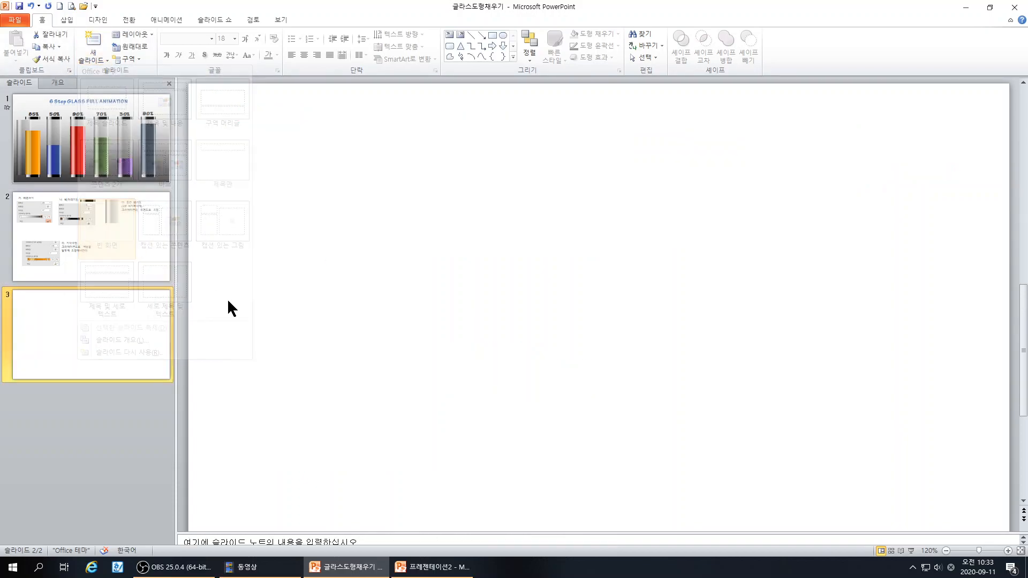
click(491, 377)
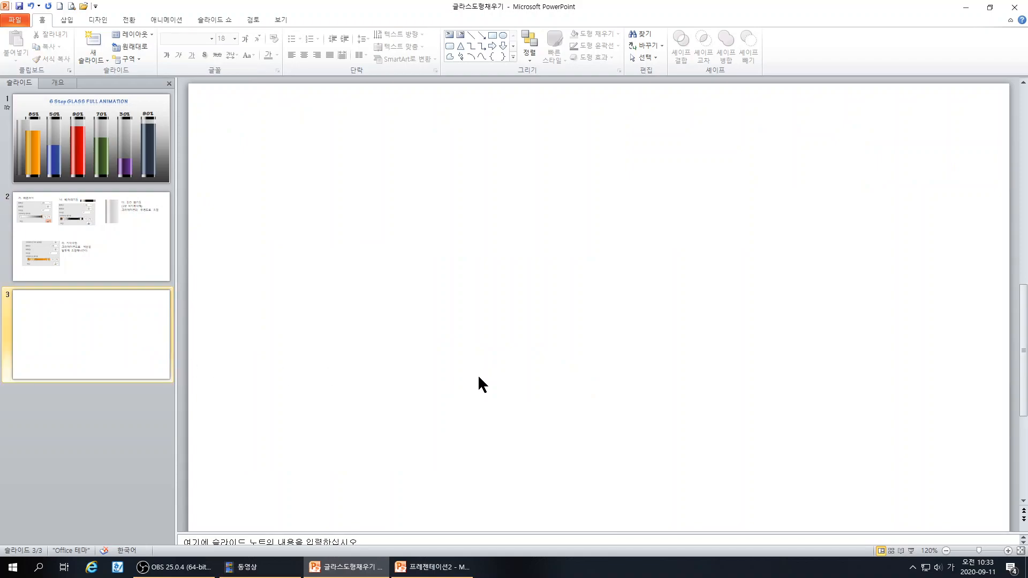
- Apply a gradient fill to the new slide's background and remove the middle gradient stop
right_click(469, 295)
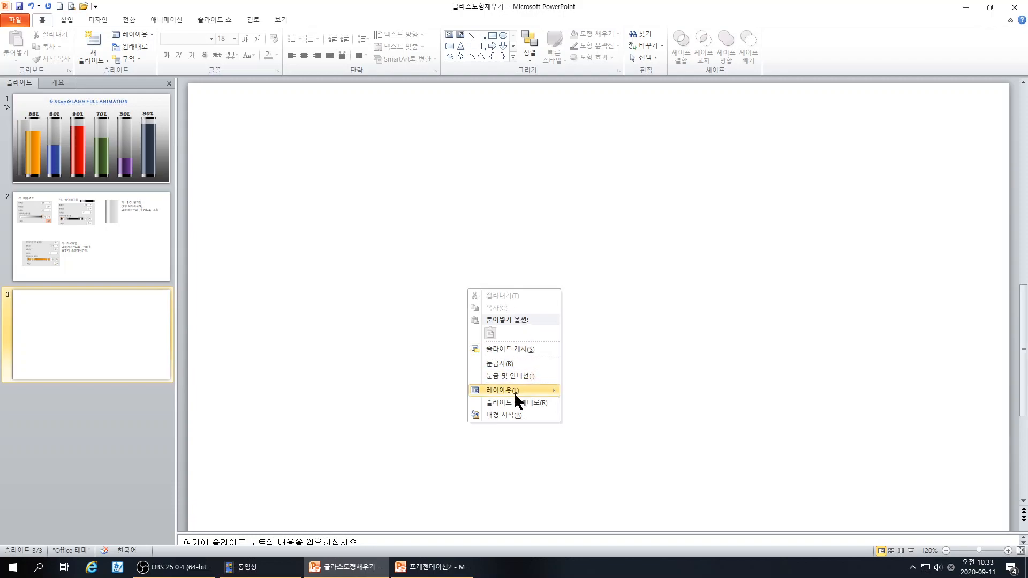
click(506, 413)
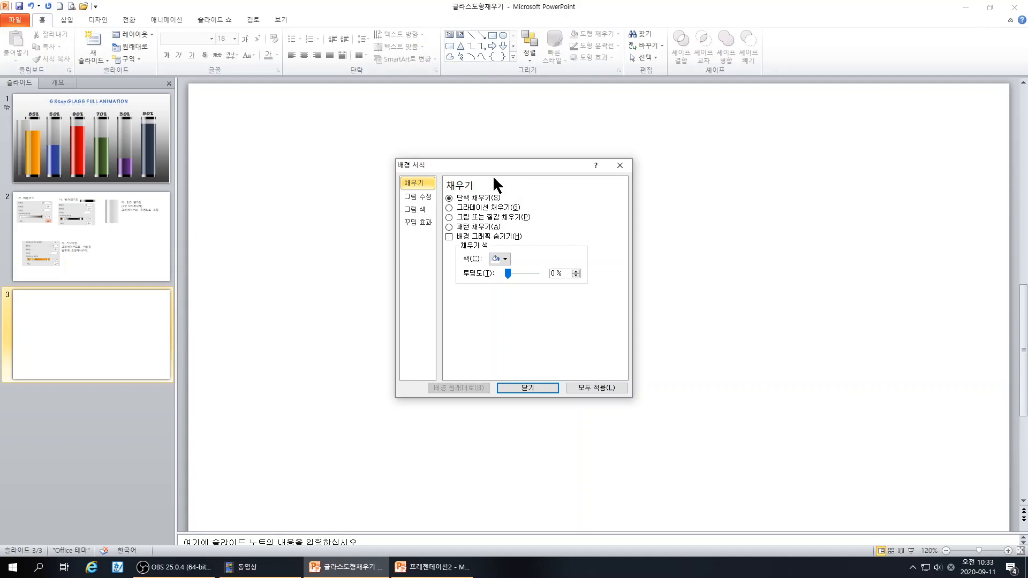
click(448, 208)
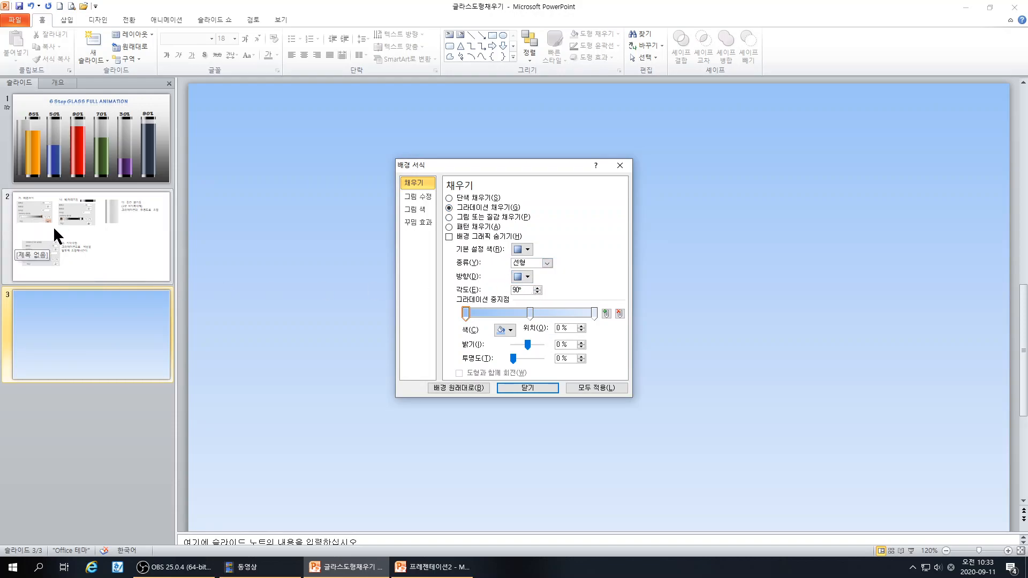
click(530, 313)
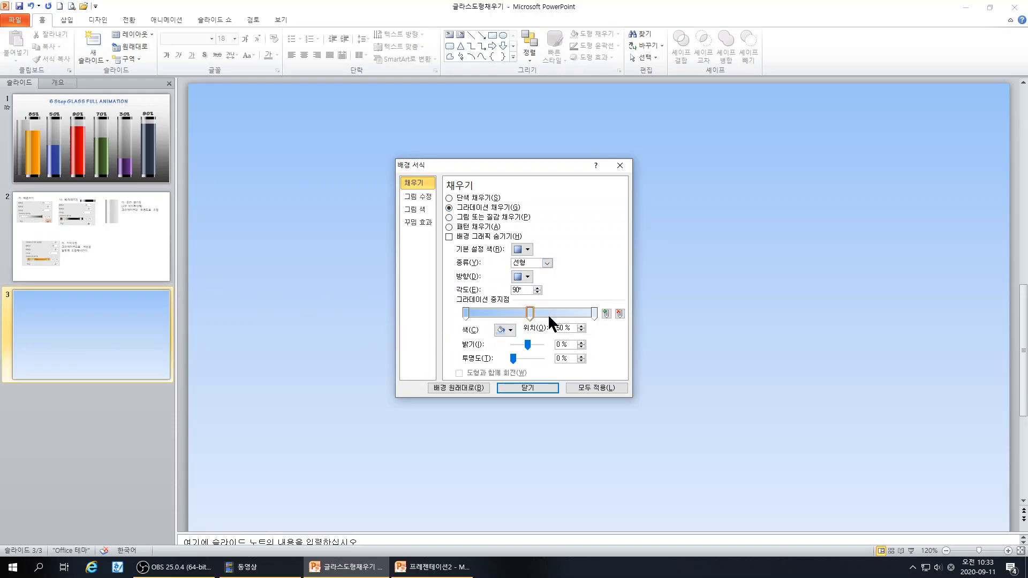
click(619, 313)
- Color the background gradient's first stop white and its last stop black
click(511, 329)
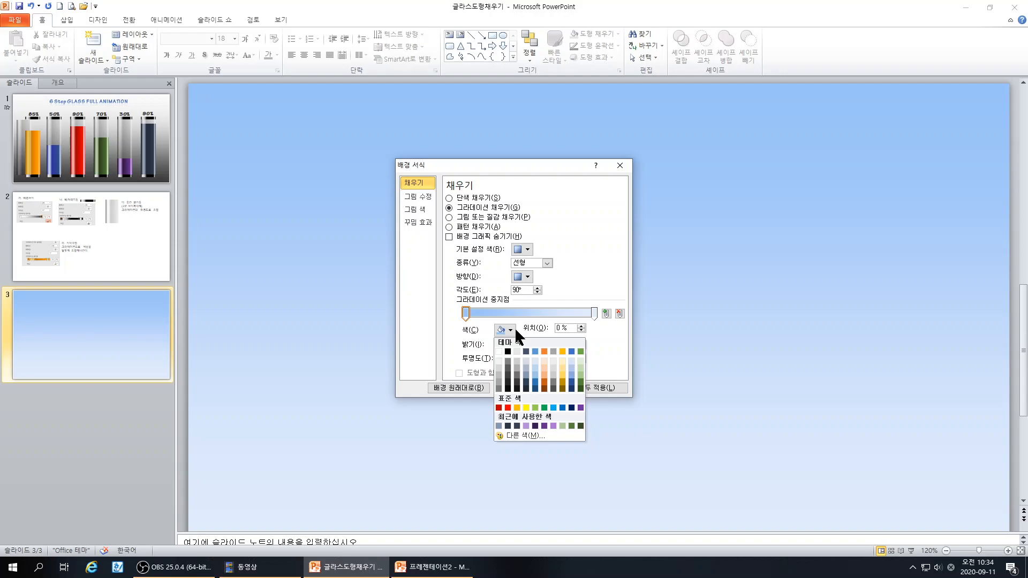
click(500, 351)
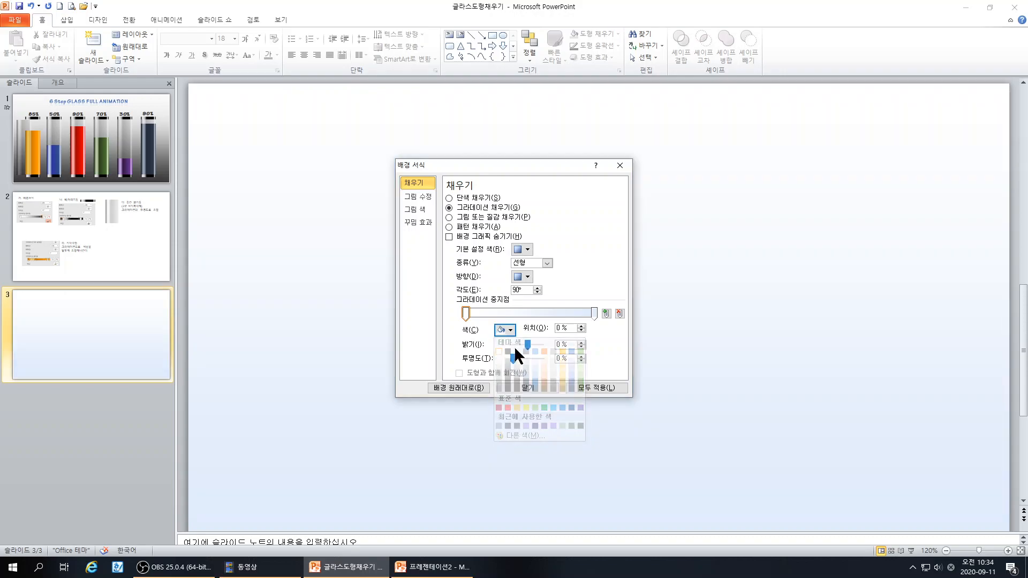
click(593, 313)
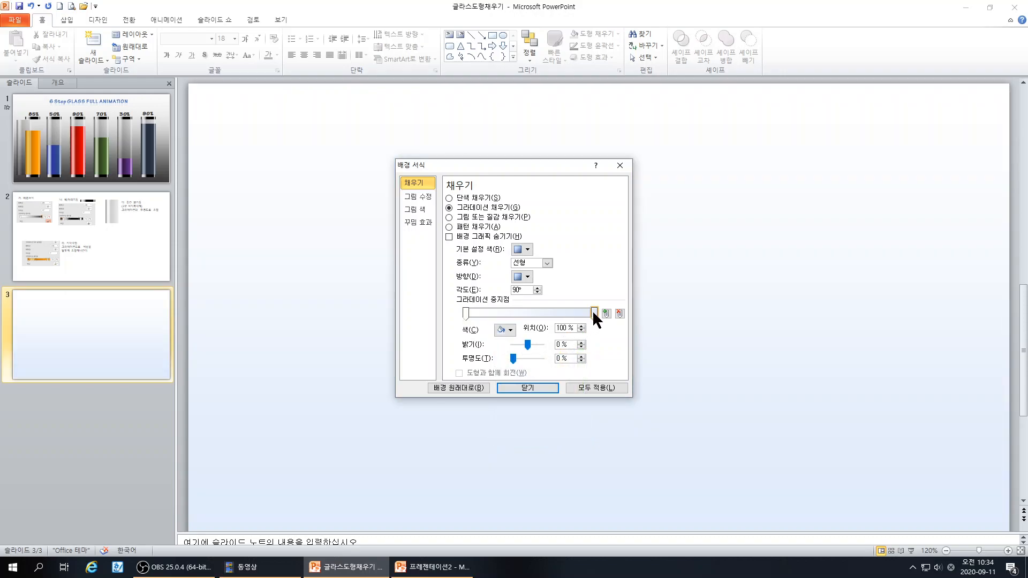
click(503, 330)
click(508, 351)
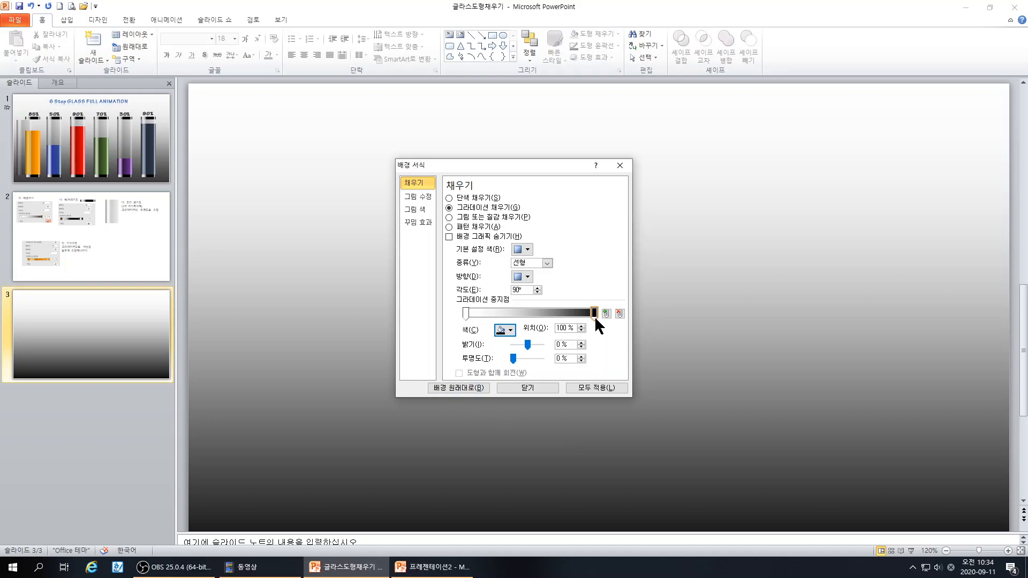
- Set the black gradient stop's transparency to 20% and finish formatting this slide's background
click(580, 356)
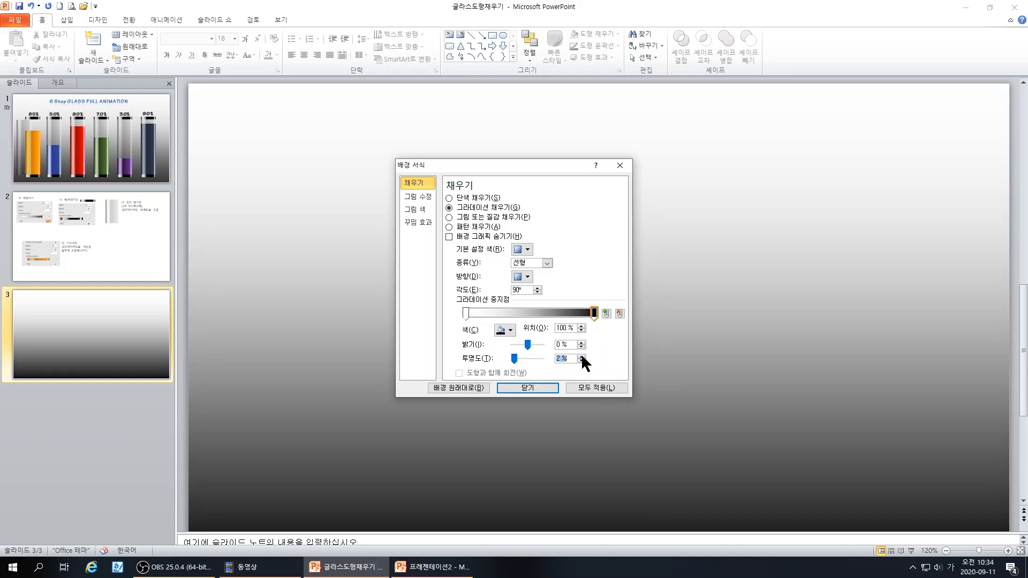
click(580, 356)
click(580, 356)
click(581, 356)
click(581, 355)
click(581, 356)
click(581, 356)
click(581, 356)
click(581, 356)
click(581, 356)
click(580, 356)
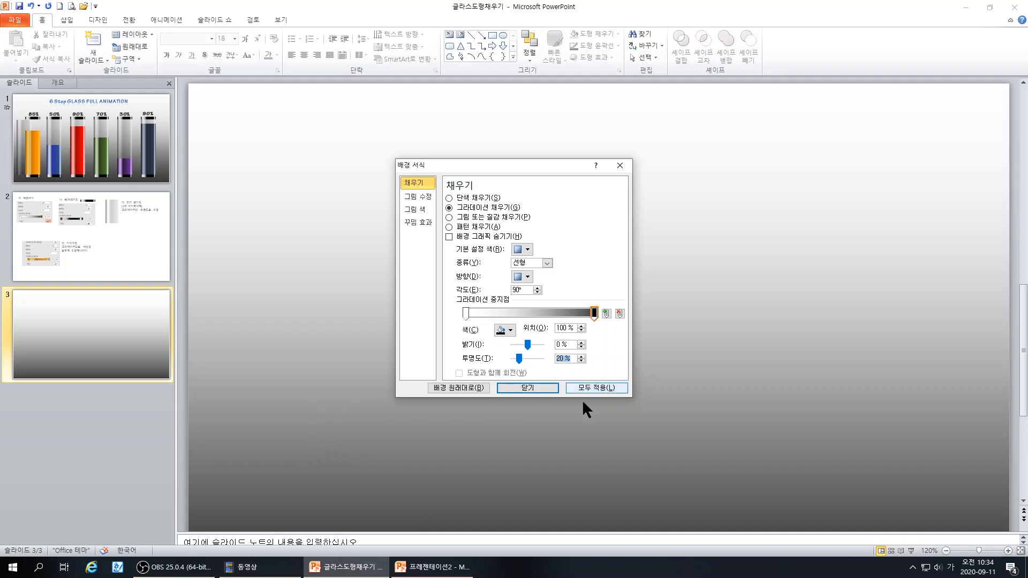
click(521, 388)
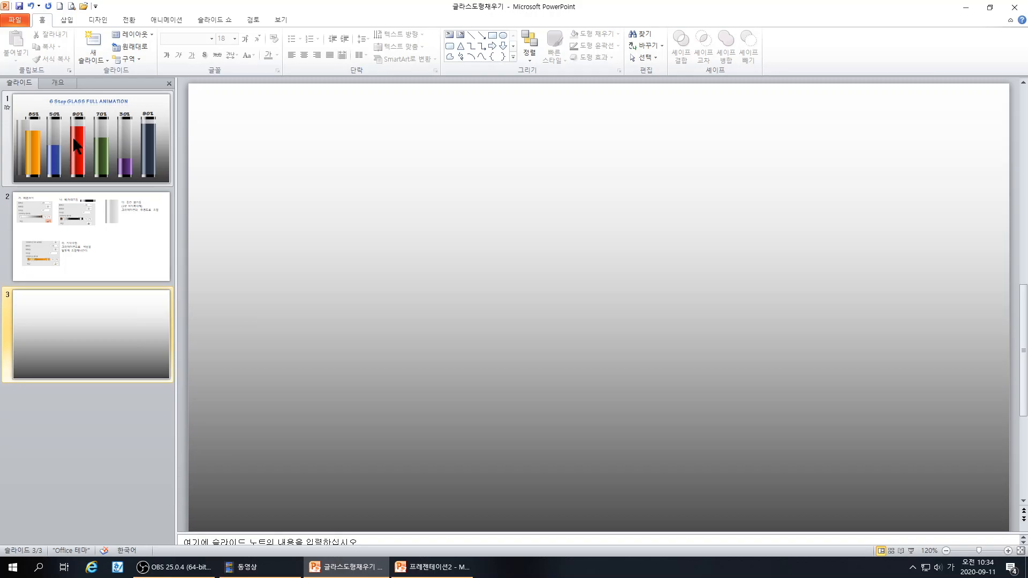
- Check the 85% tube's top cap on slide 1 and draw a similar rectangle about 3.2 cm wide and 0.9 cm high on slide 3
click(101, 150)
click(289, 208)
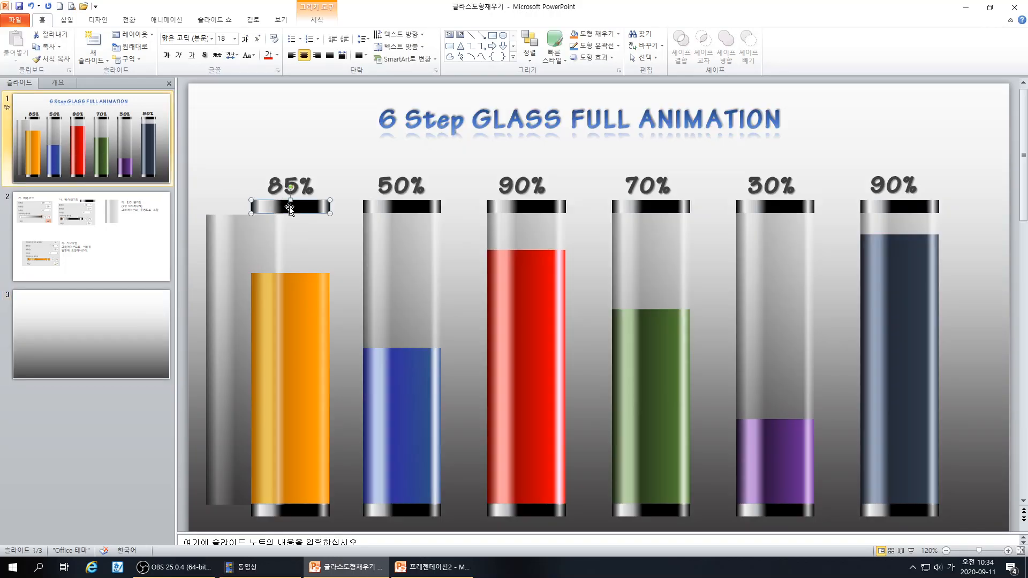
click(116, 353)
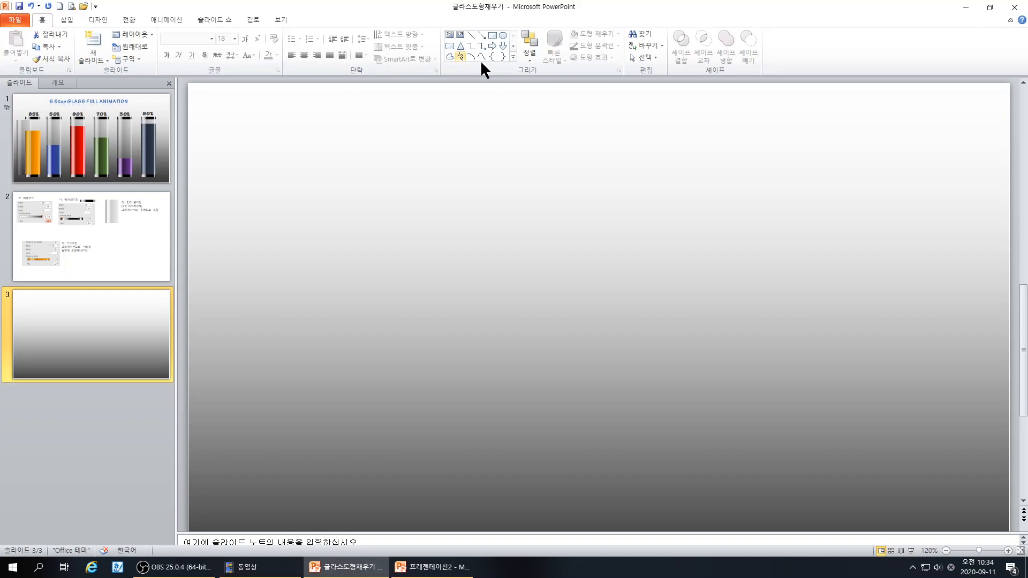
click(491, 36)
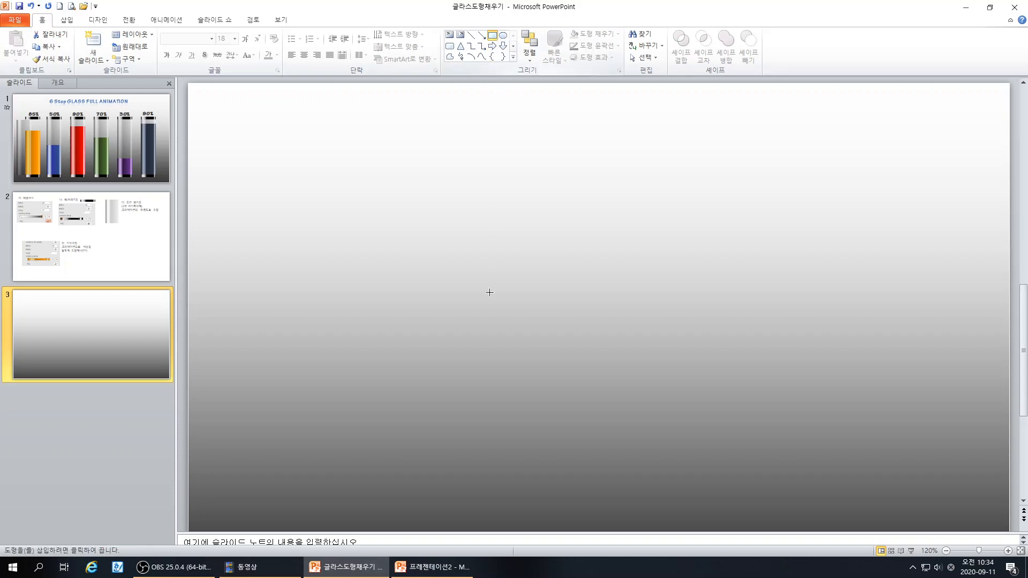
drag(303, 204, 382, 226)
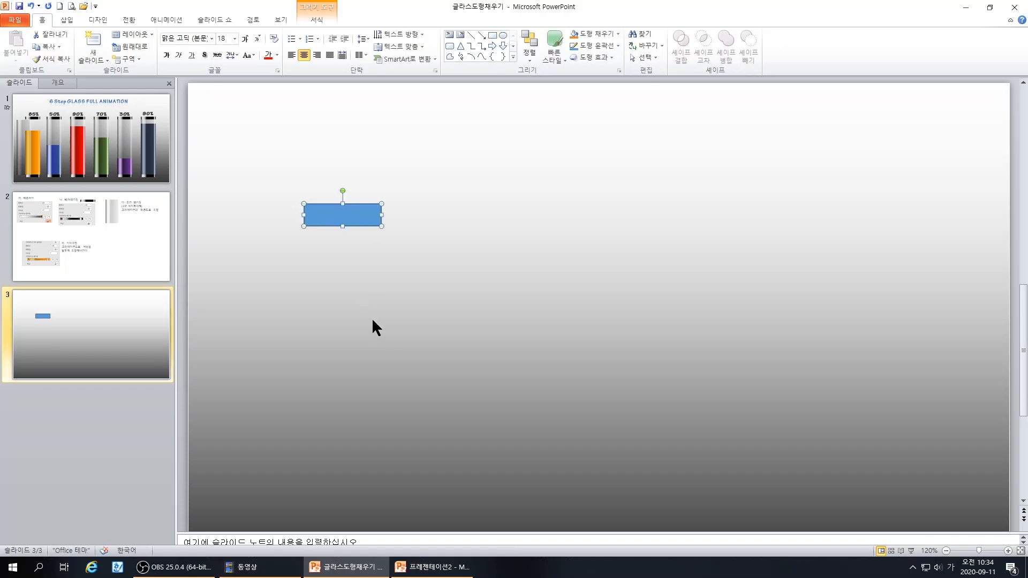
double_click(343, 216)
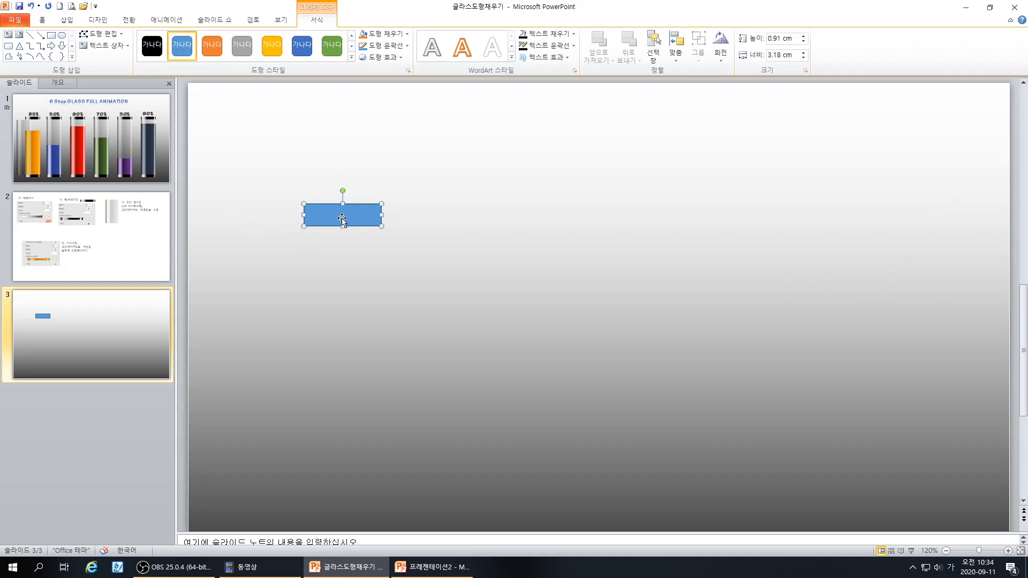
- Check the reference notes on slide 2, set the slide 3 rectangle to 0.6 cm high and 3.5 cm wide, and nudge it slightly down
click(89, 220)
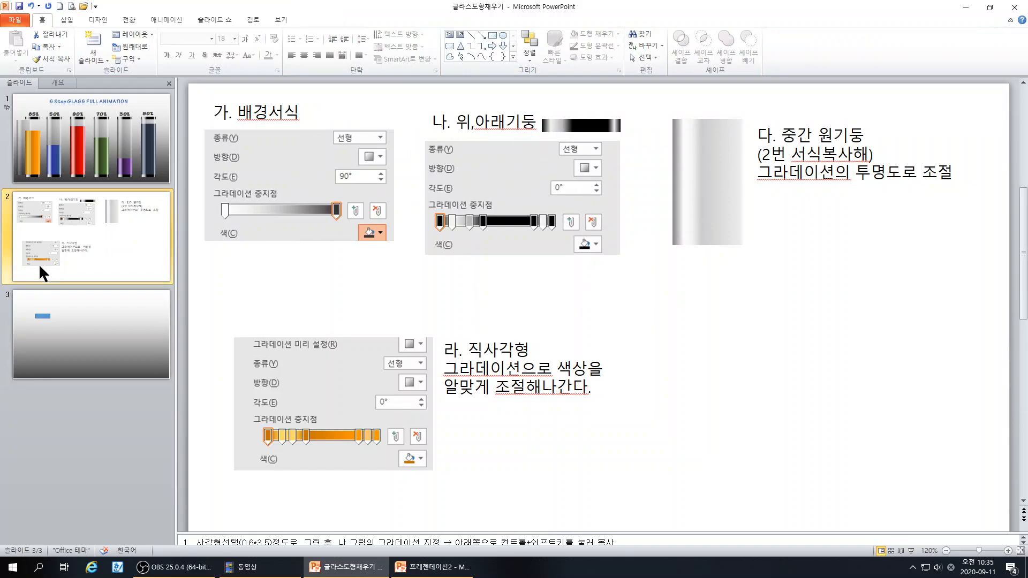
click(75, 351)
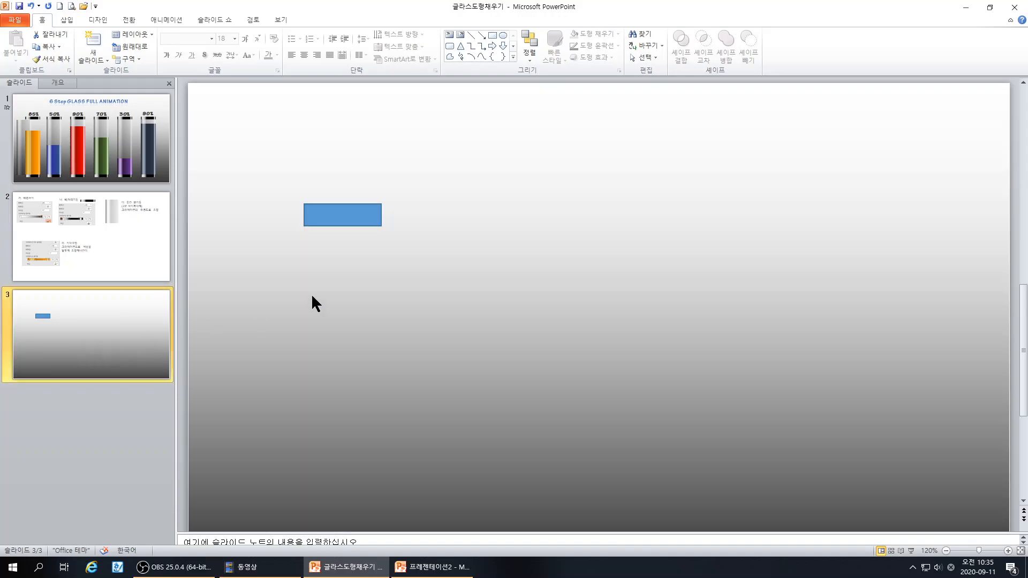
double_click(364, 220)
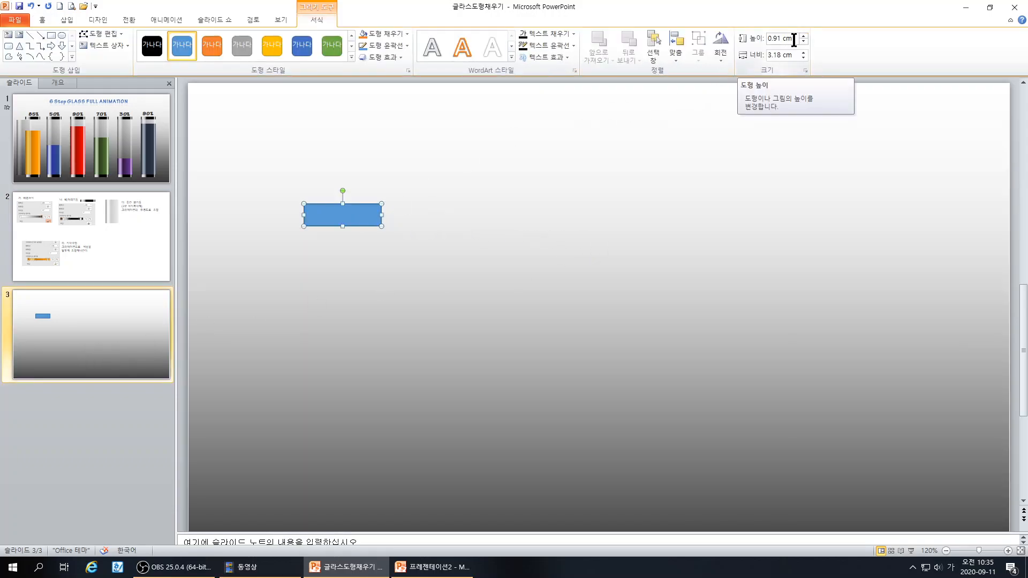
click(781, 39)
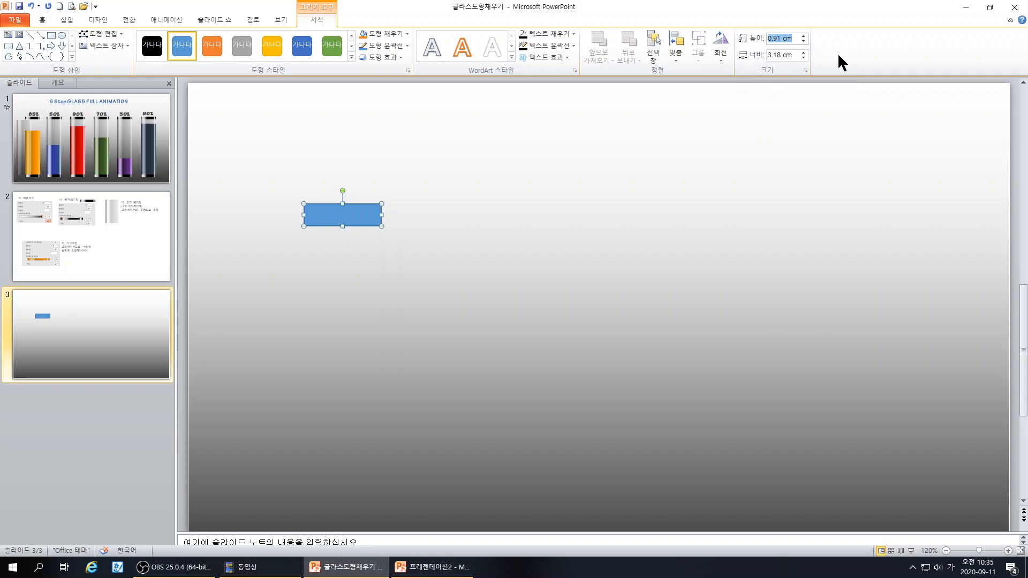
text(0.6)
click(794, 55)
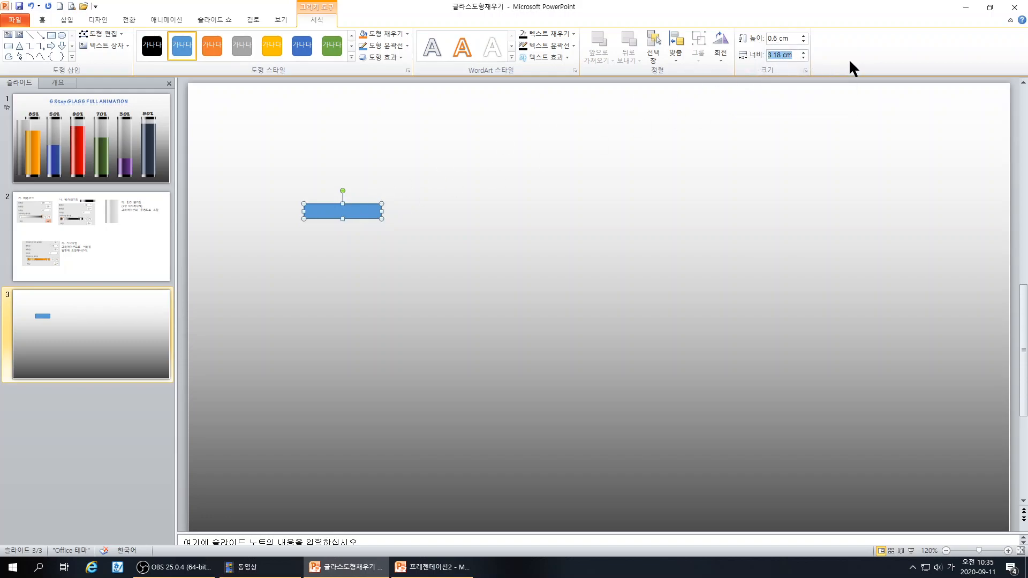
text(3.5)
key(Return)
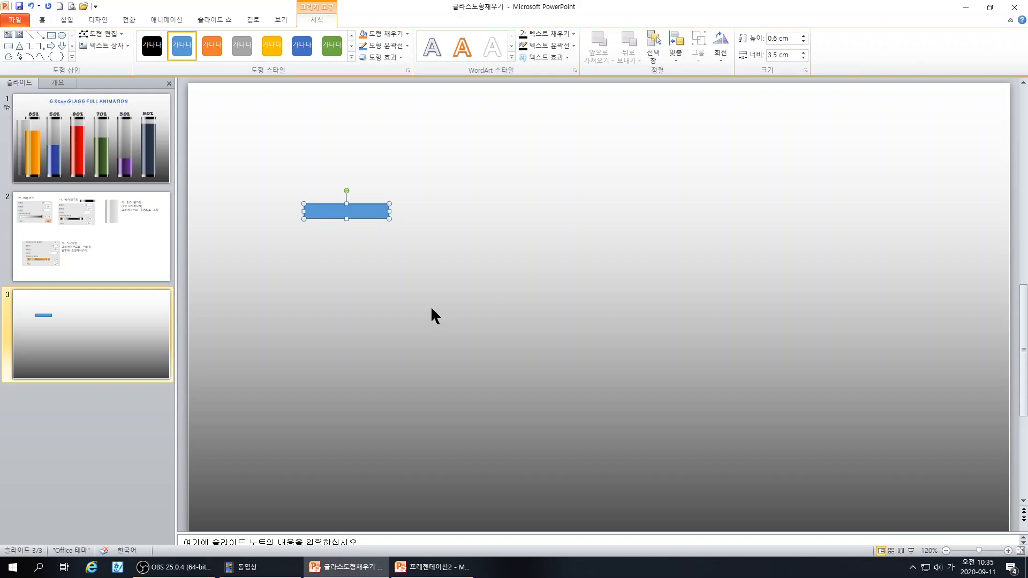
drag(365, 210, 366, 219)
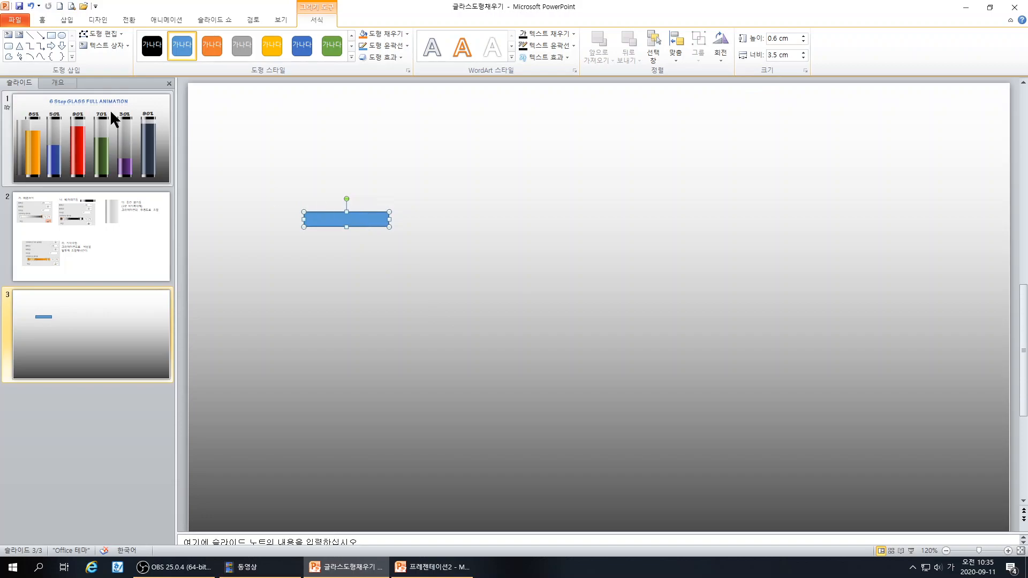
- Open the rectangle's shape formatting and switch its fill to a gradient
right_click(361, 222)
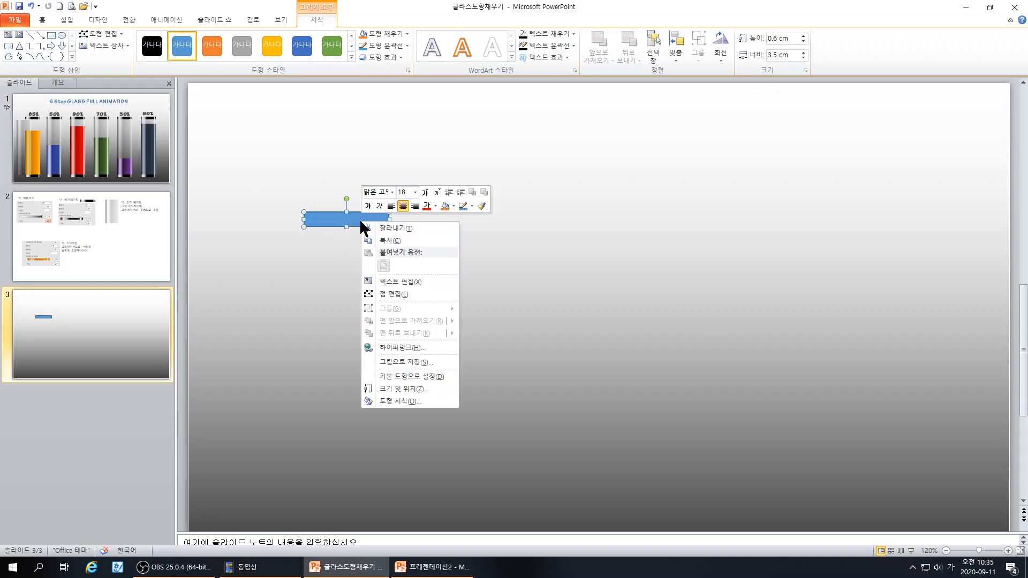
click(389, 400)
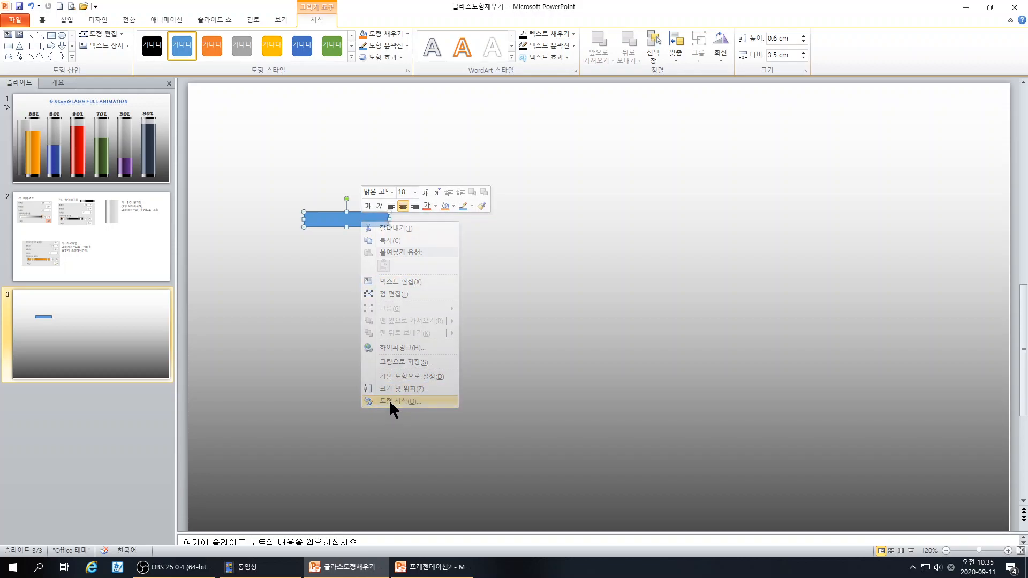
drag(467, 156, 582, 164)
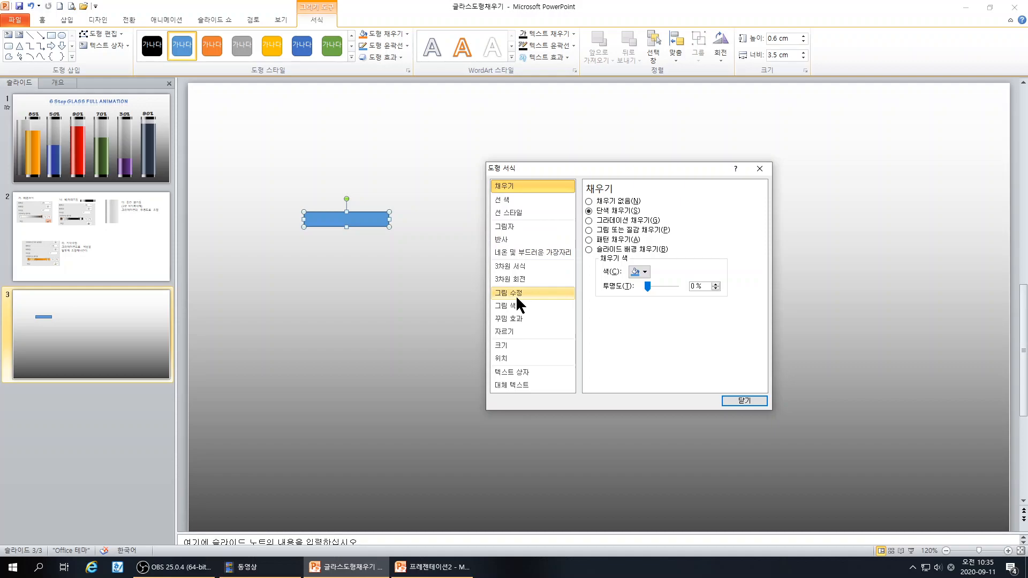
click(588, 230)
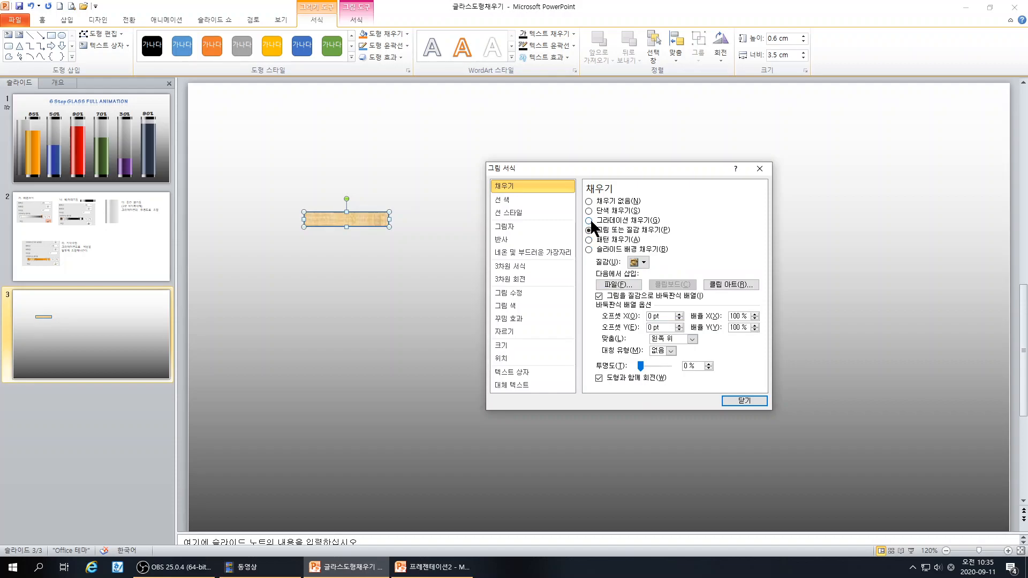
click(589, 220)
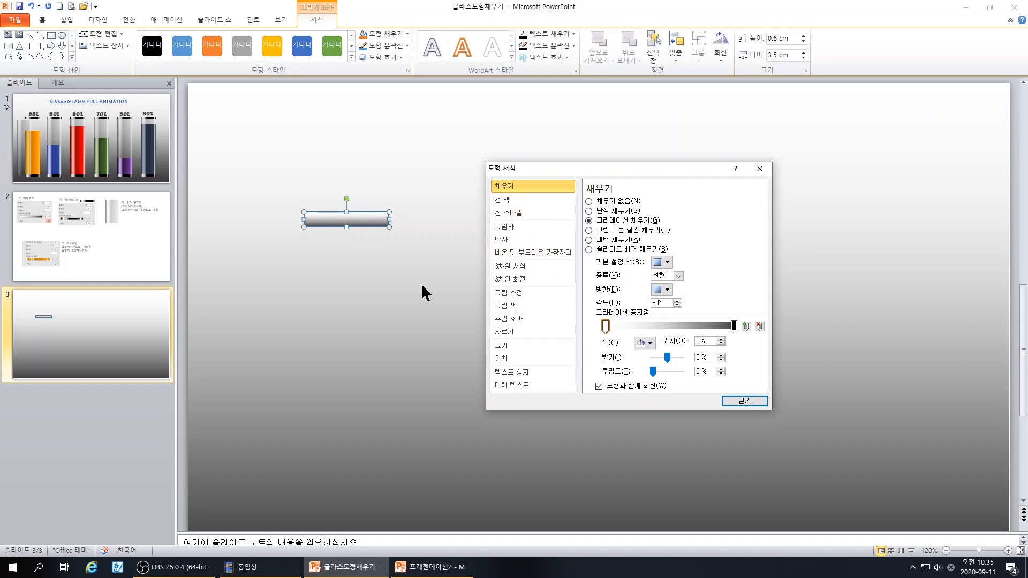
- Examine the gradient settings for the top and bottom column pieces on slide 2 and return to slide 3
click(66, 220)
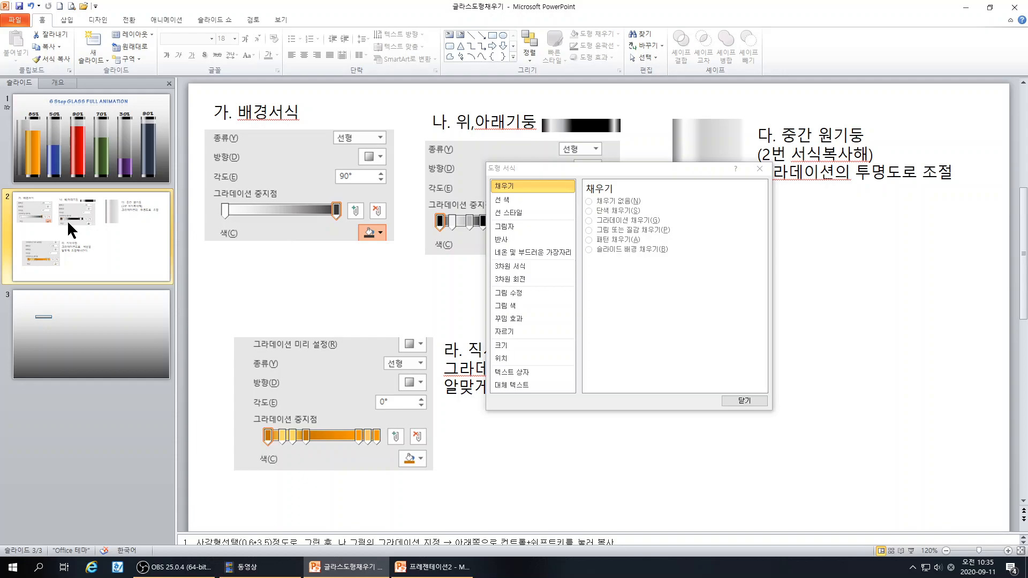
drag(598, 165, 657, 274)
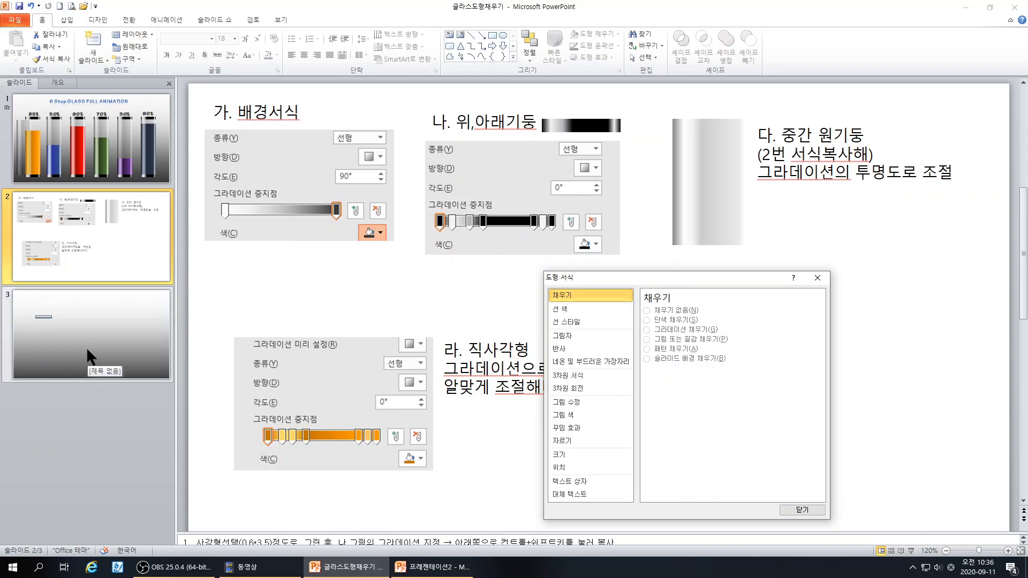
click(120, 321)
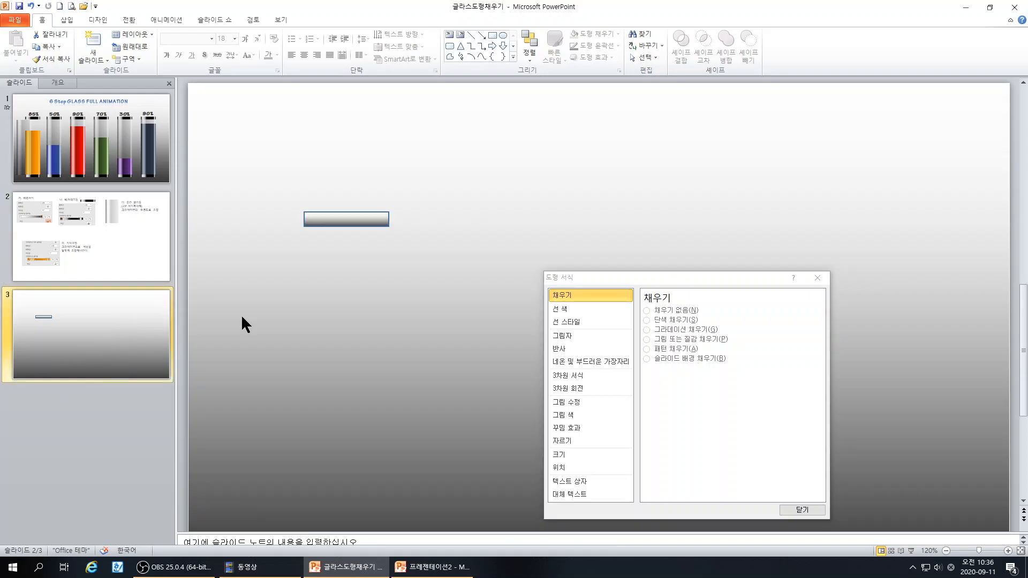
drag(613, 272, 551, 187)
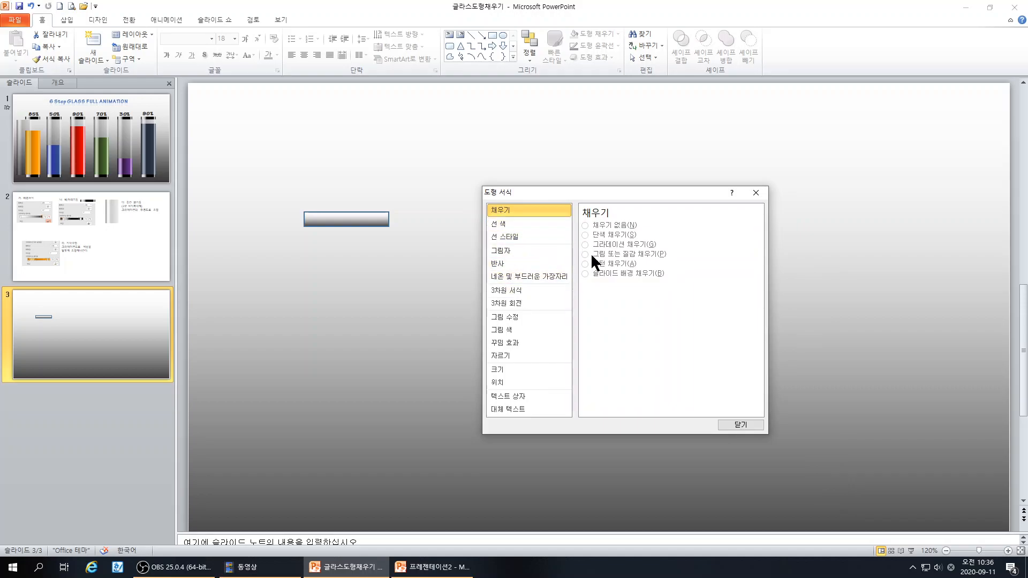
click(755, 193)
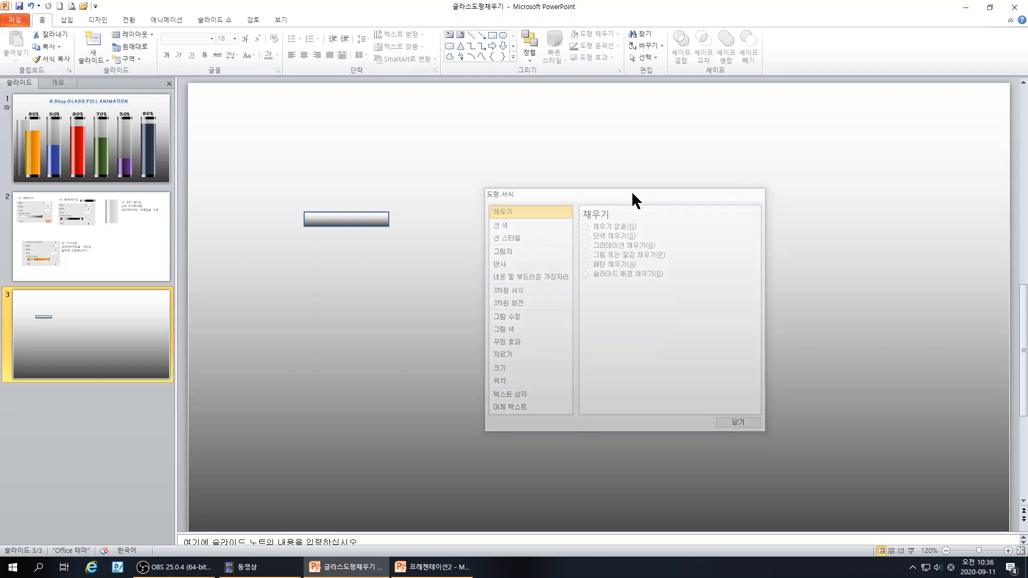
- Set the rectangle's linear gradient to run horizontally from left to right at 0°
right_click(342, 221)
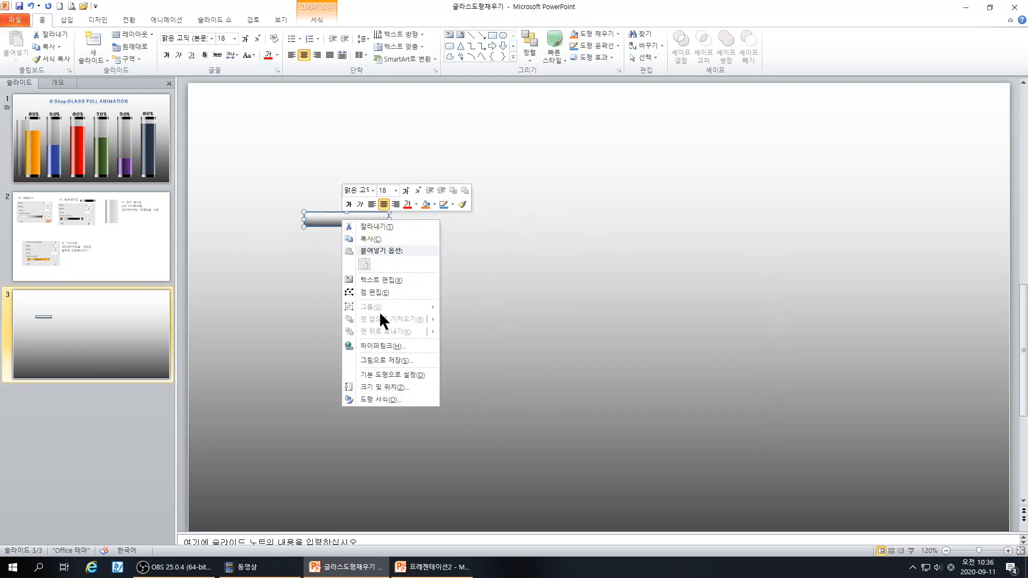
click(381, 398)
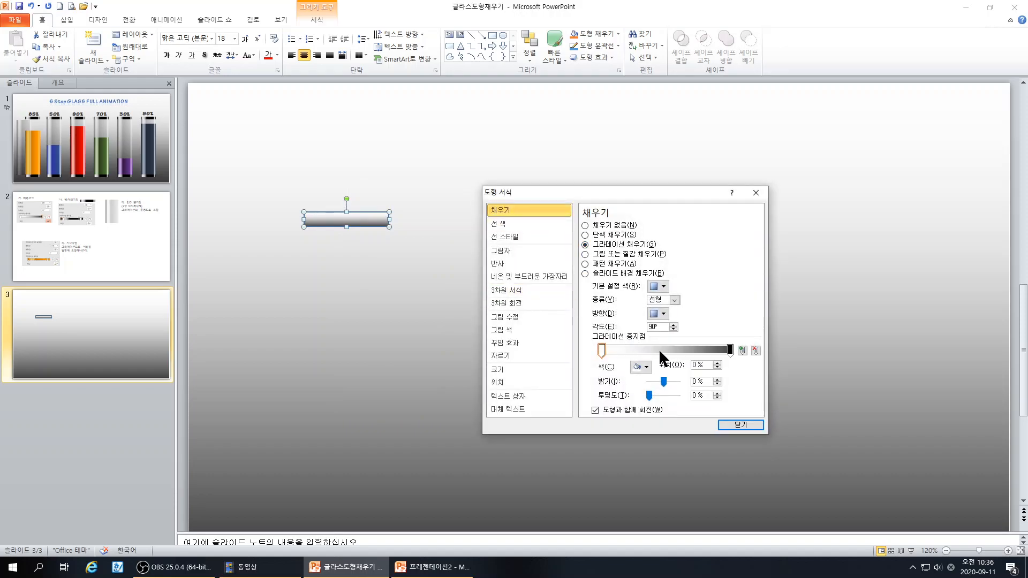
click(671, 299)
click(671, 300)
click(658, 287)
click(683, 282)
click(663, 313)
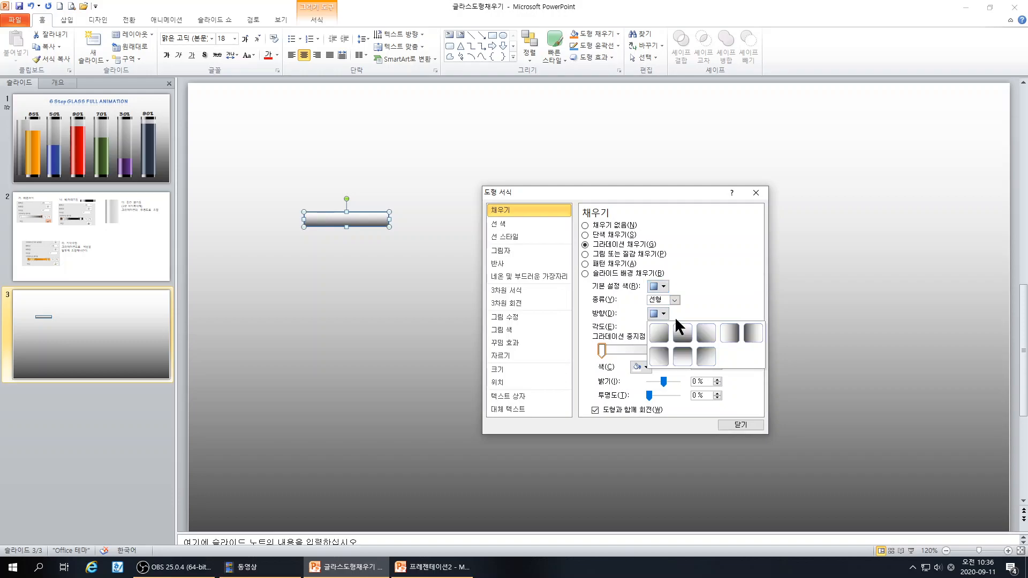
click(727, 332)
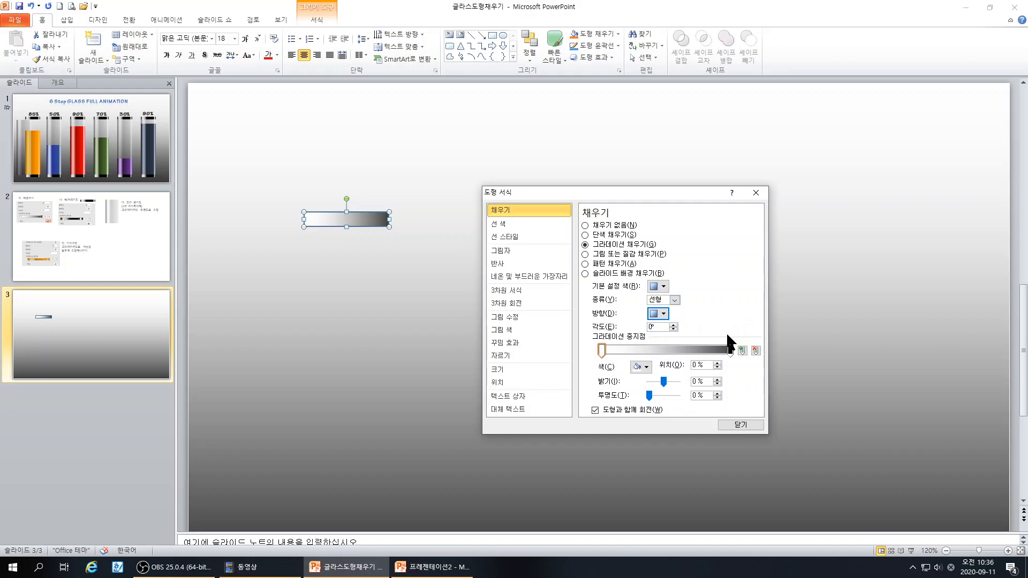
- Color the first gradient stop of the rectangle black
click(602, 350)
click(646, 367)
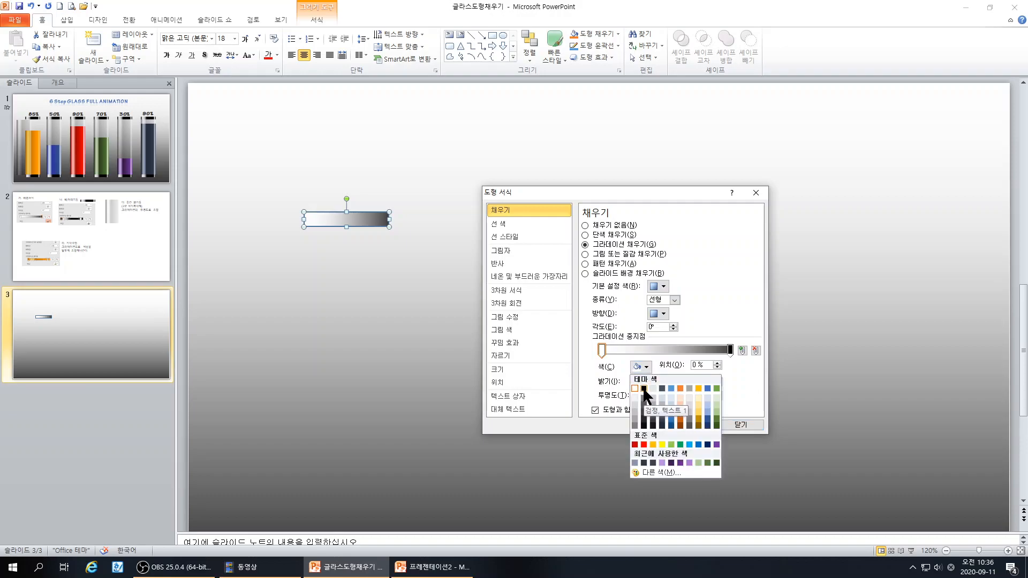
click(644, 388)
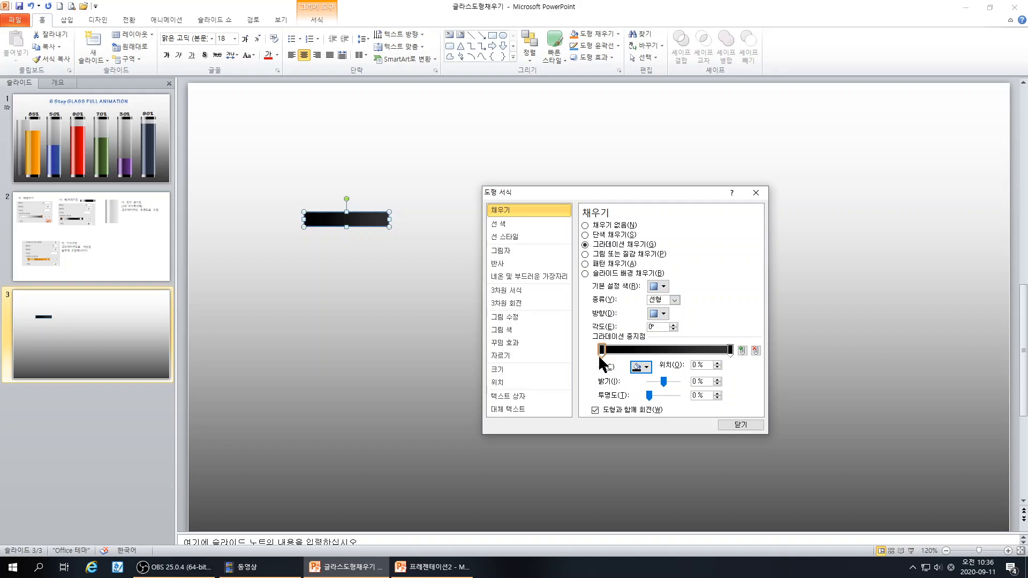
- Add a gradient stop at 6% and color it white, 5% darker
drag(601, 350, 611, 353)
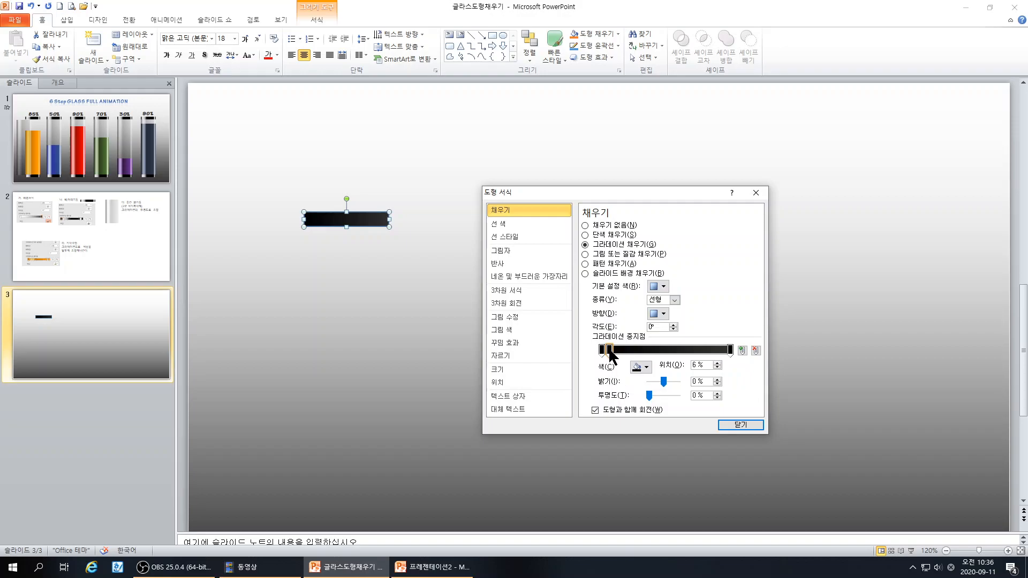
click(647, 366)
click(634, 385)
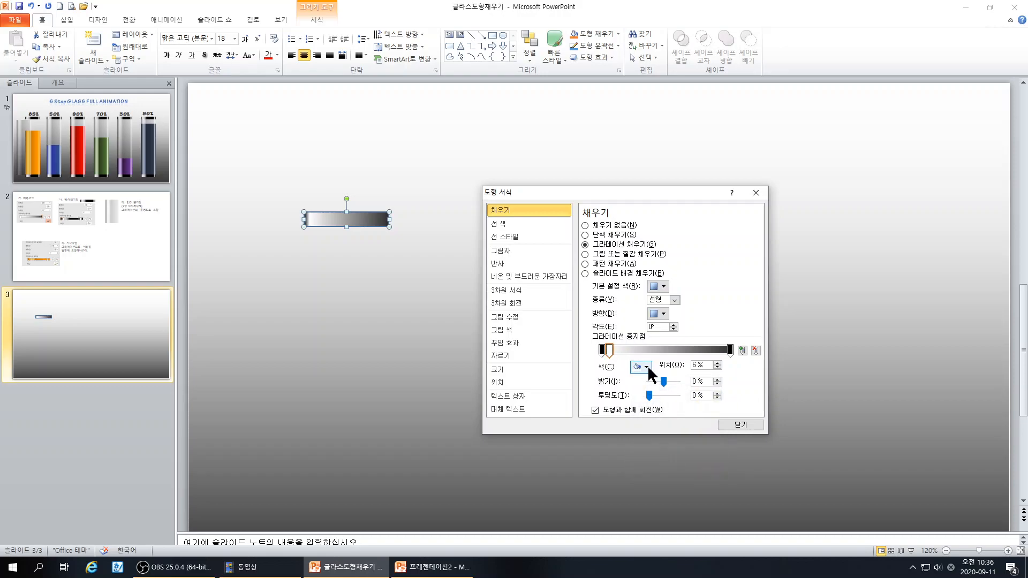
click(645, 366)
click(633, 396)
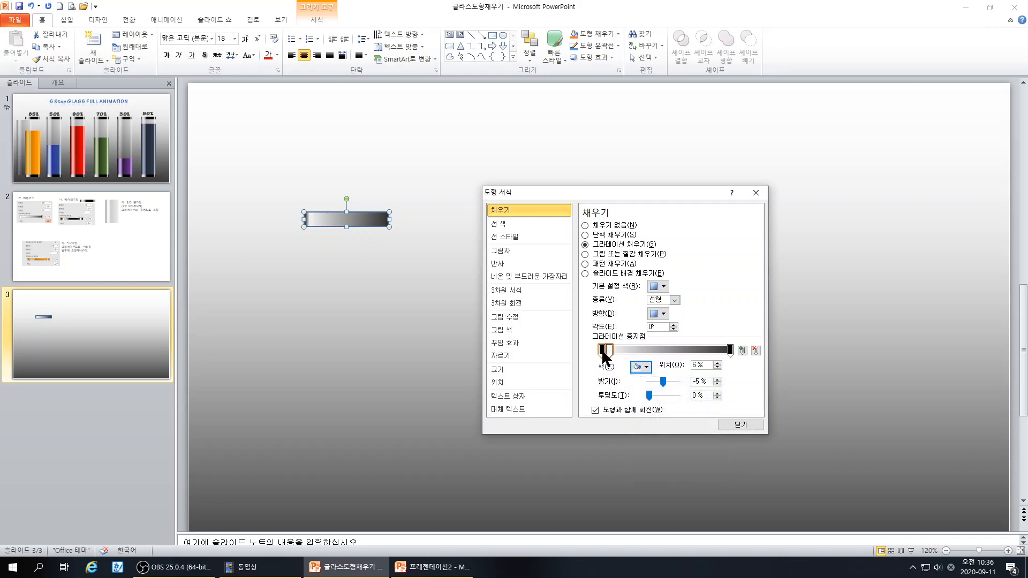
- Add a gradient stop at 13% and color it white, 25% darker
click(619, 349)
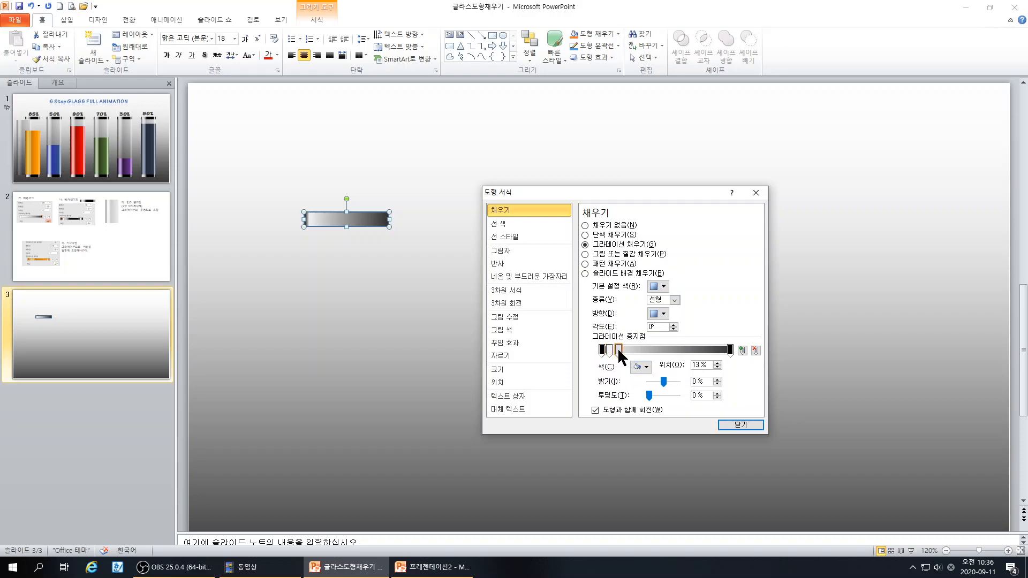
click(646, 366)
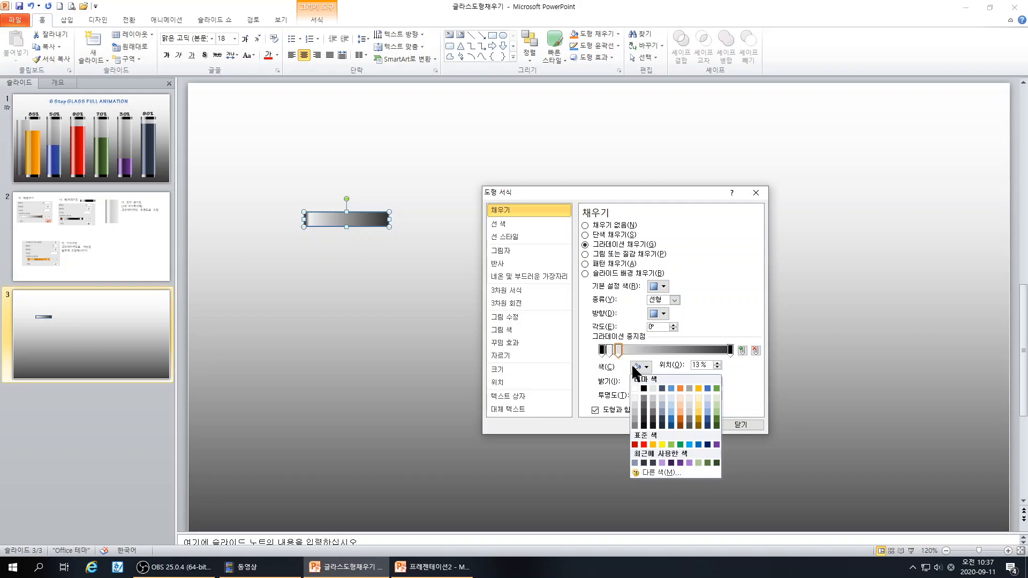
click(635, 425)
- Add a gradient stop at 22%, color it black, 15% lighter, and shift it to 26%
click(630, 350)
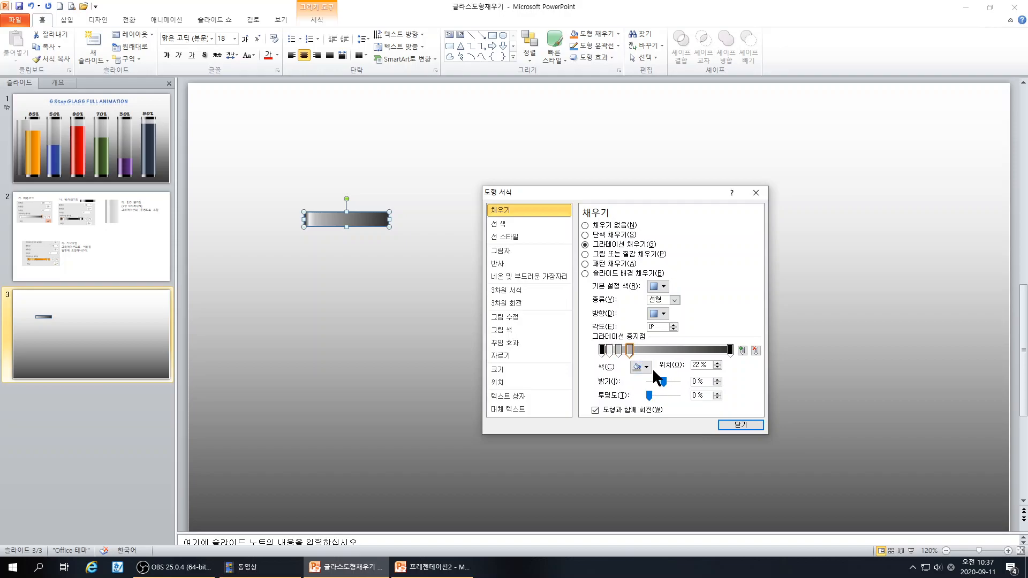
click(645, 366)
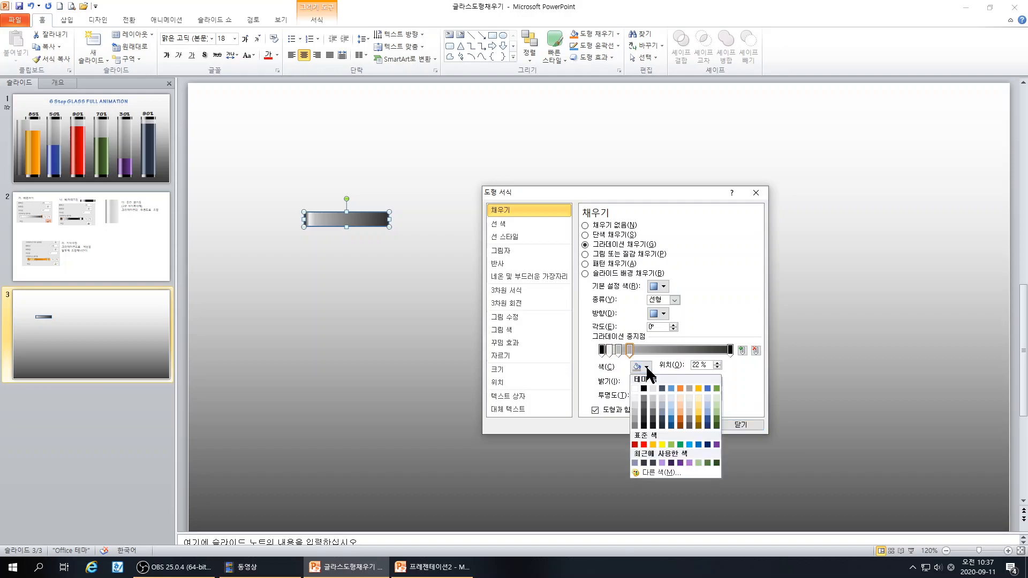
click(643, 413)
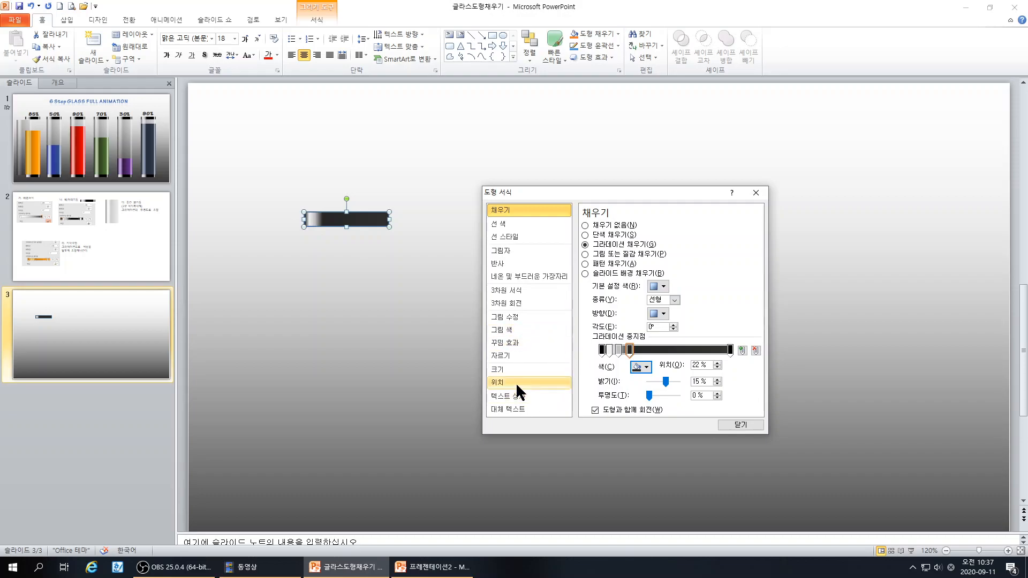
click(630, 352)
mouse_move(630, 353)
mouse_down()
mouse_move(647, 352)
mouse_move(616, 351)
mouse_up()
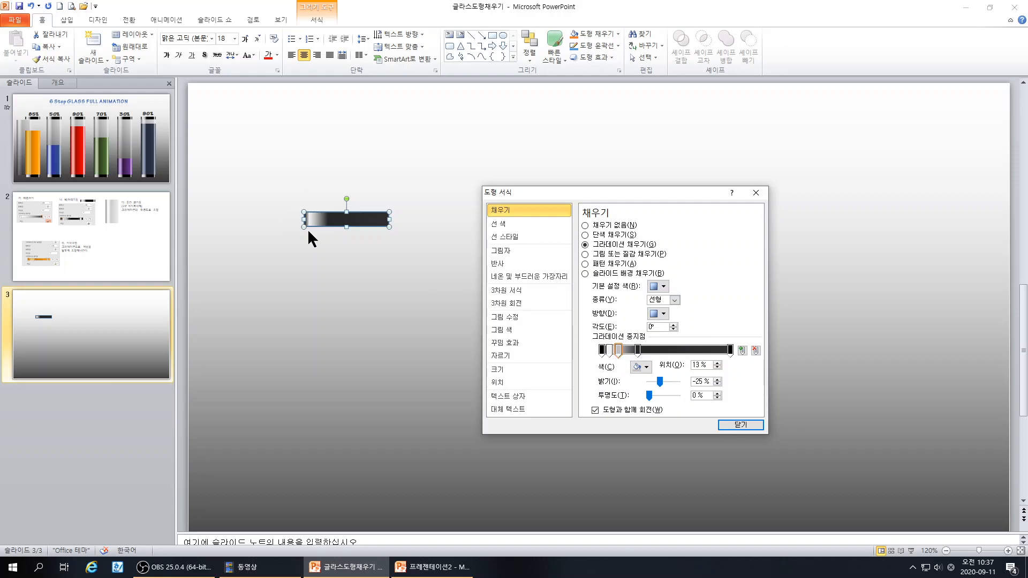
mouse_move(633, 349)
mouse_down()
mouse_move(659, 353)
mouse_move(630, 352)
mouse_up()
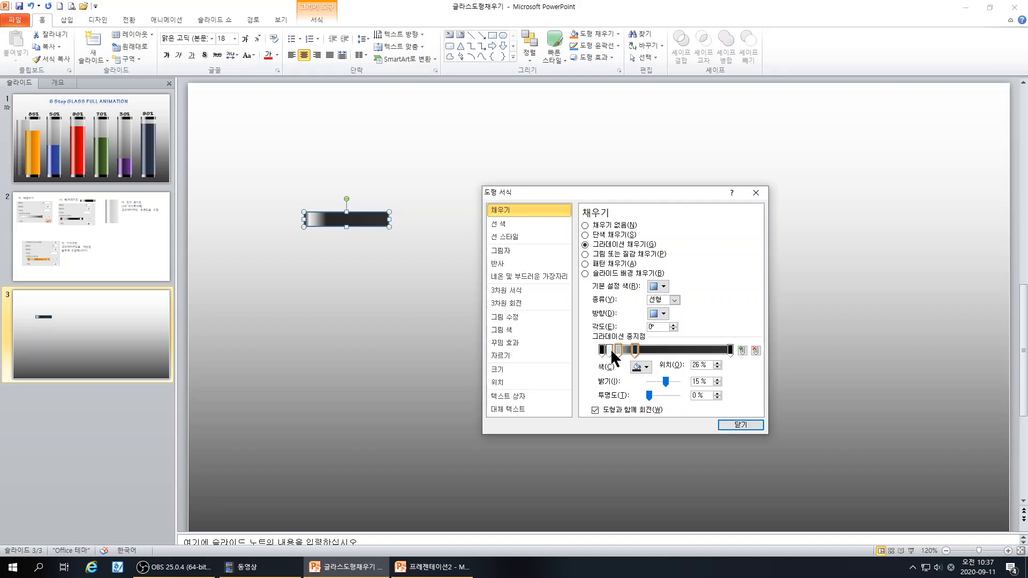
- Add a gradient stop at 93% to the cap rectangle and color it white, 5% darker
click(730, 350)
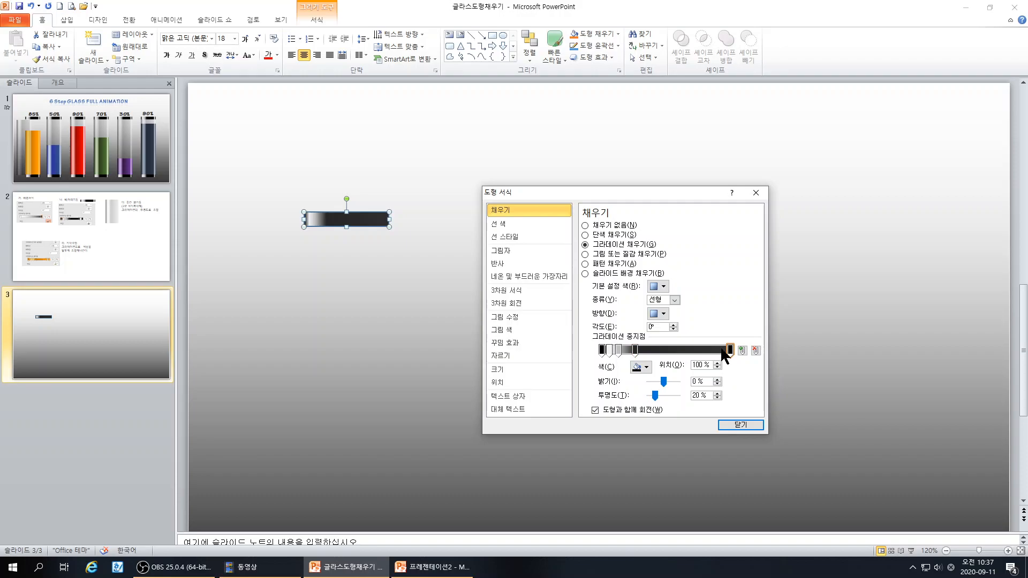
click(721, 350)
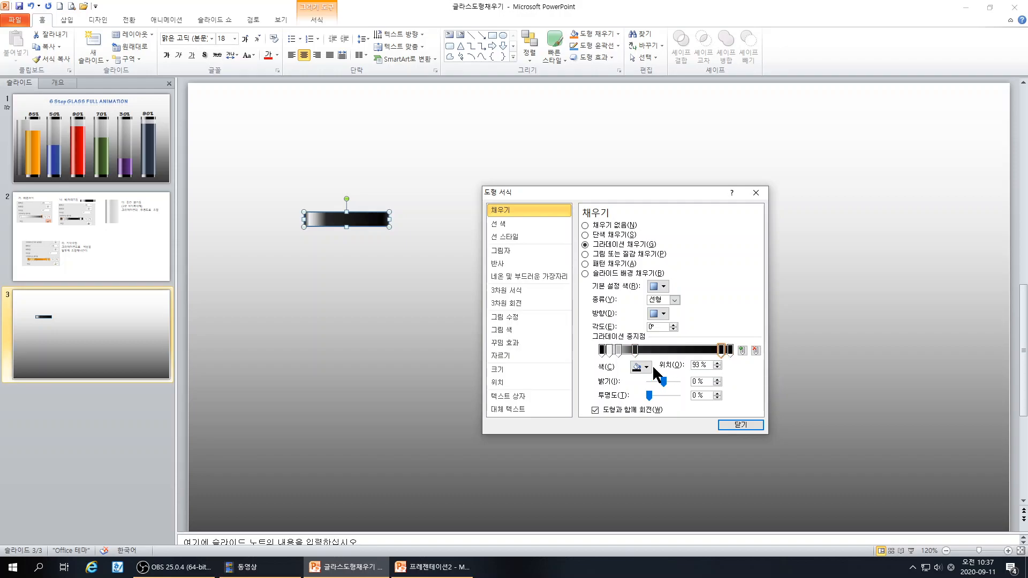
click(647, 366)
click(633, 396)
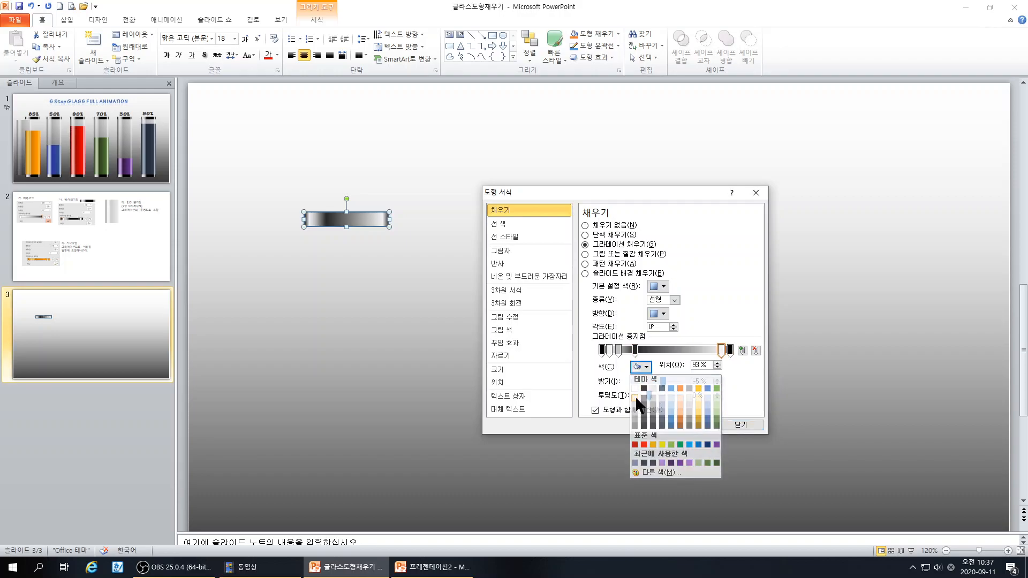
- Add a gradient stop at 85%, color it black, 15% lighter, and shift it to 84%
click(711, 349)
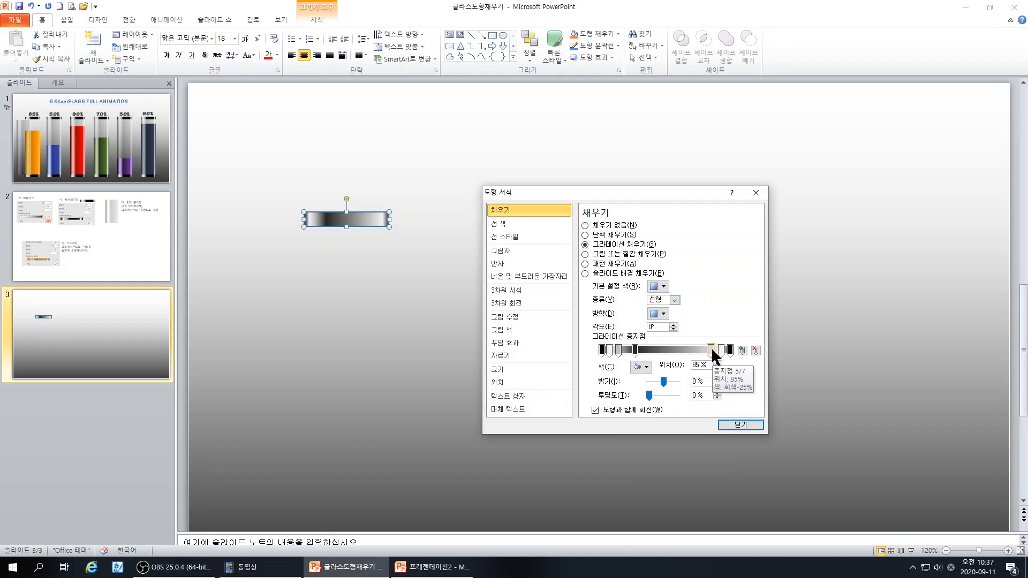
click(645, 366)
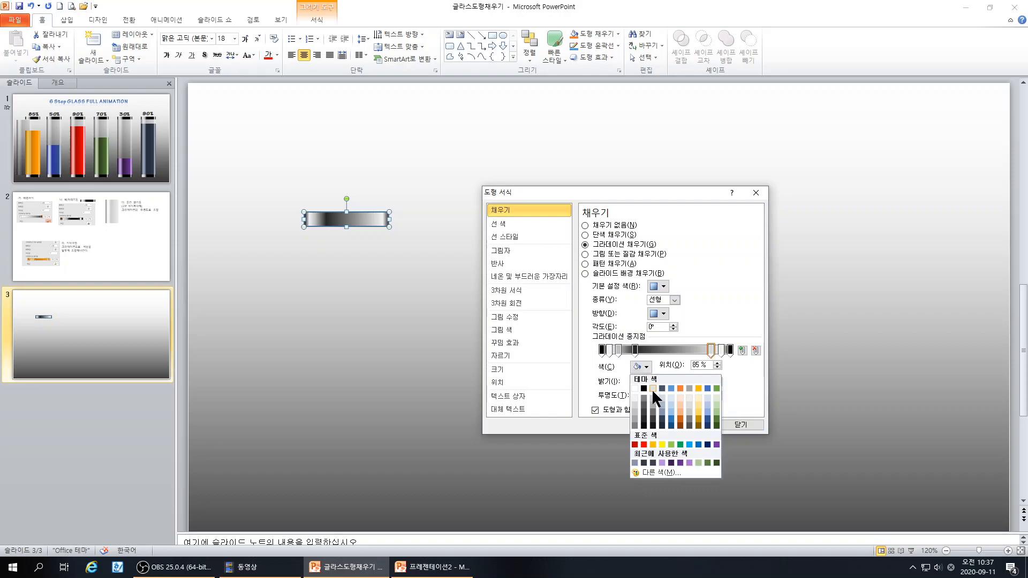
click(644, 420)
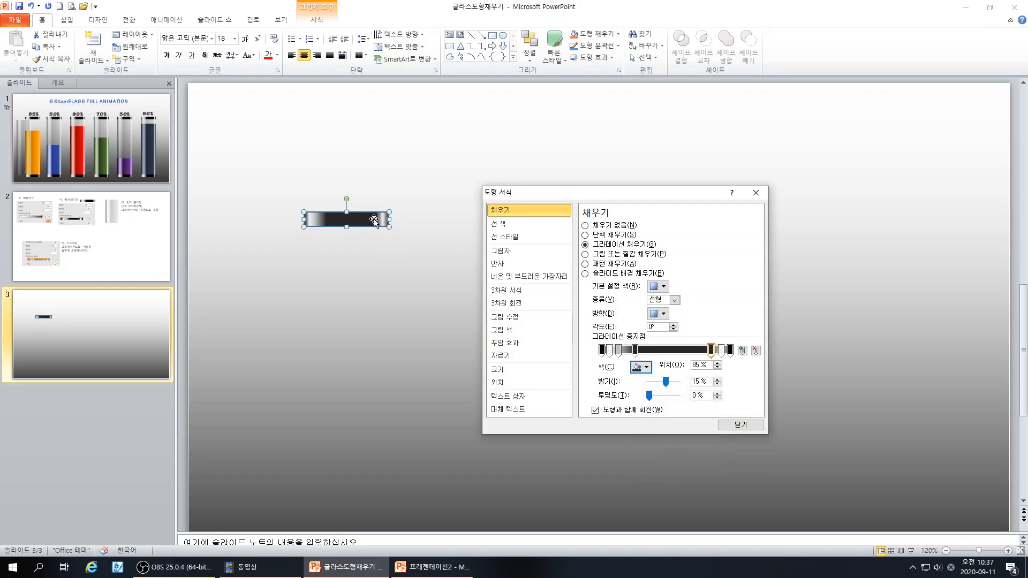
drag(711, 350, 709, 352)
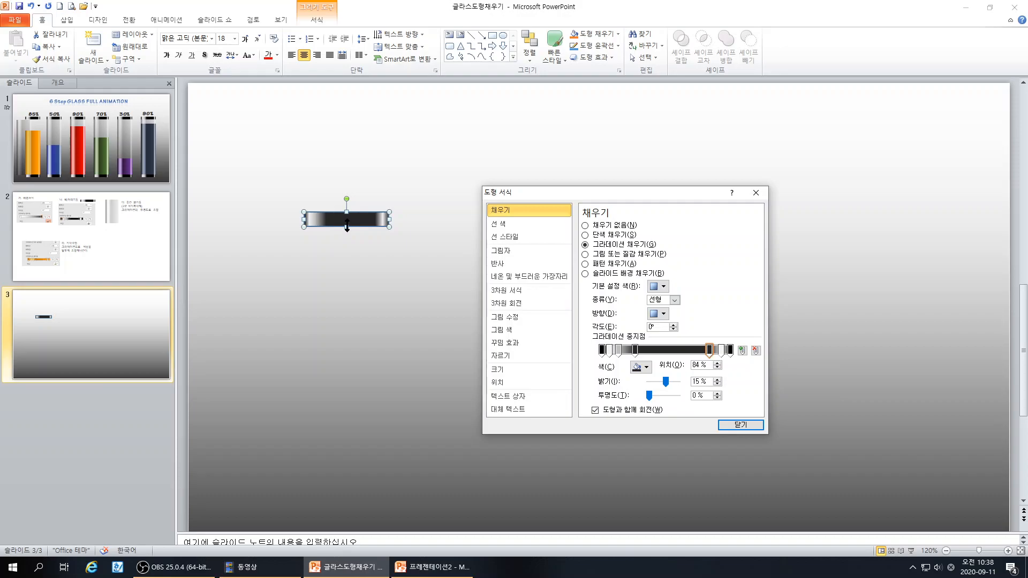
- Remove the cap rectangle's outline and close its formatting settings
click(499, 223)
click(592, 223)
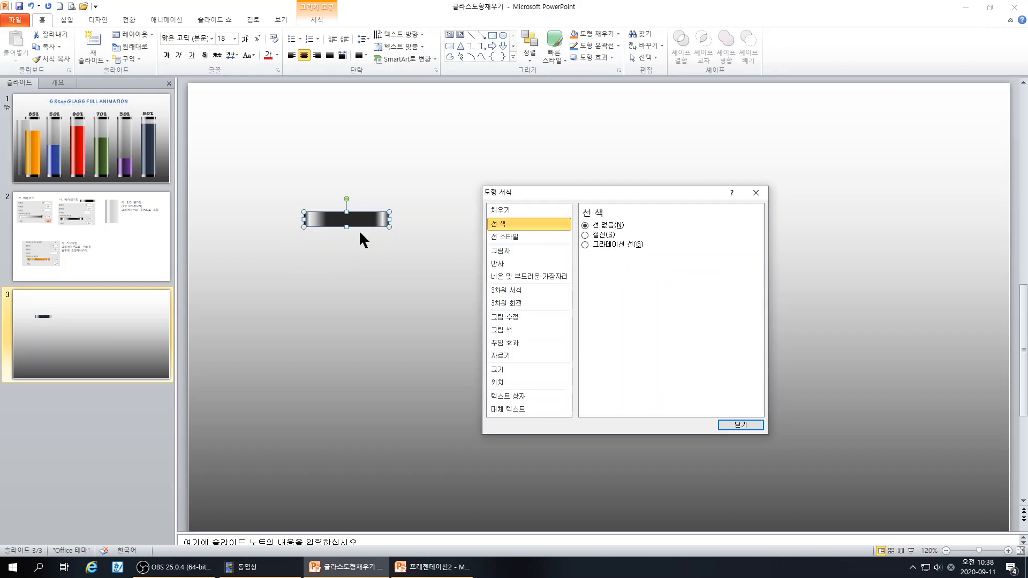
click(739, 421)
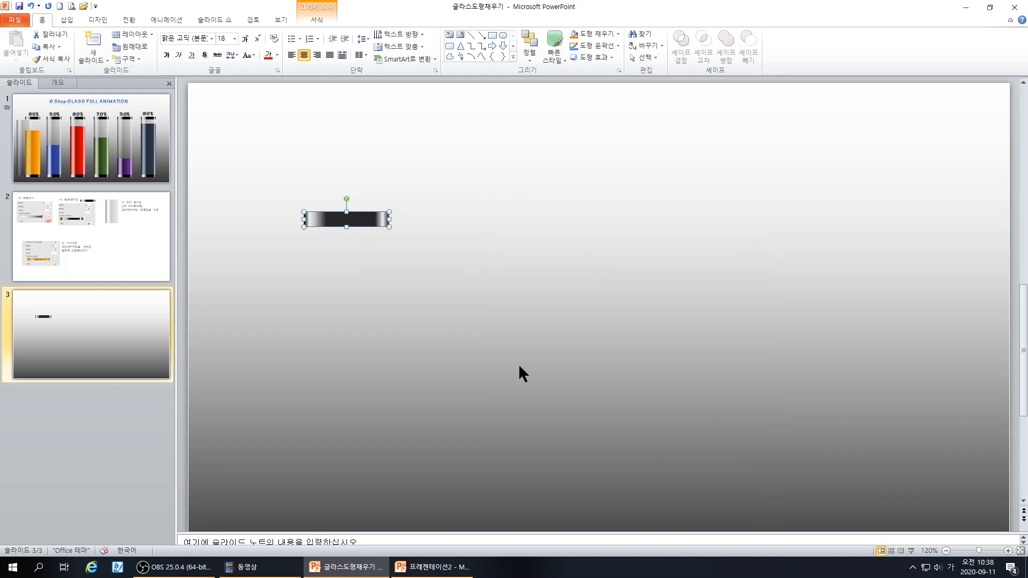
- Move the cap rectangle slightly up and to the left on the slide
click(291, 223)
drag(355, 217, 329, 208)
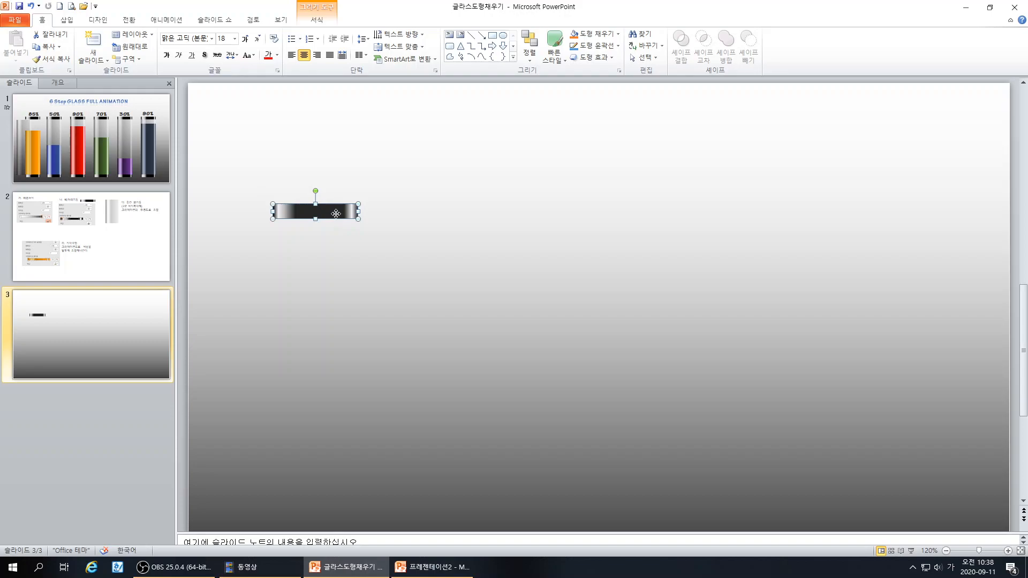
drag(335, 213, 349, 214)
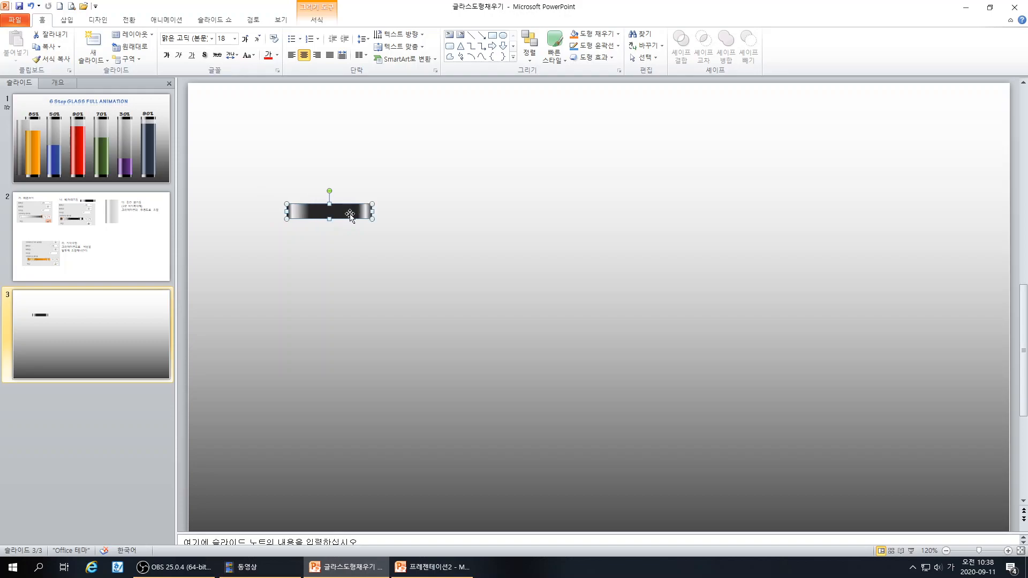
drag(349, 212, 333, 501)
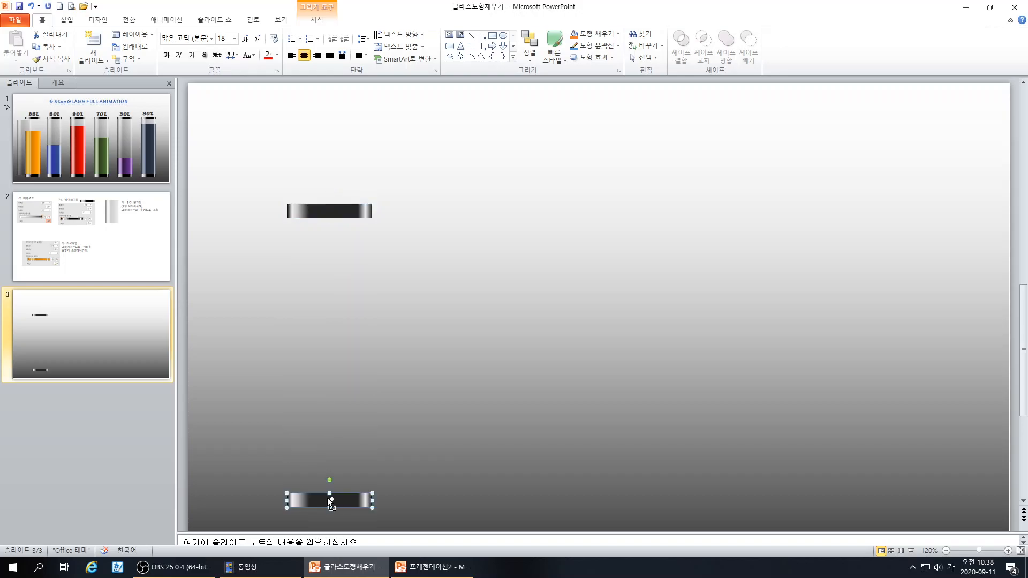
click(55, 114)
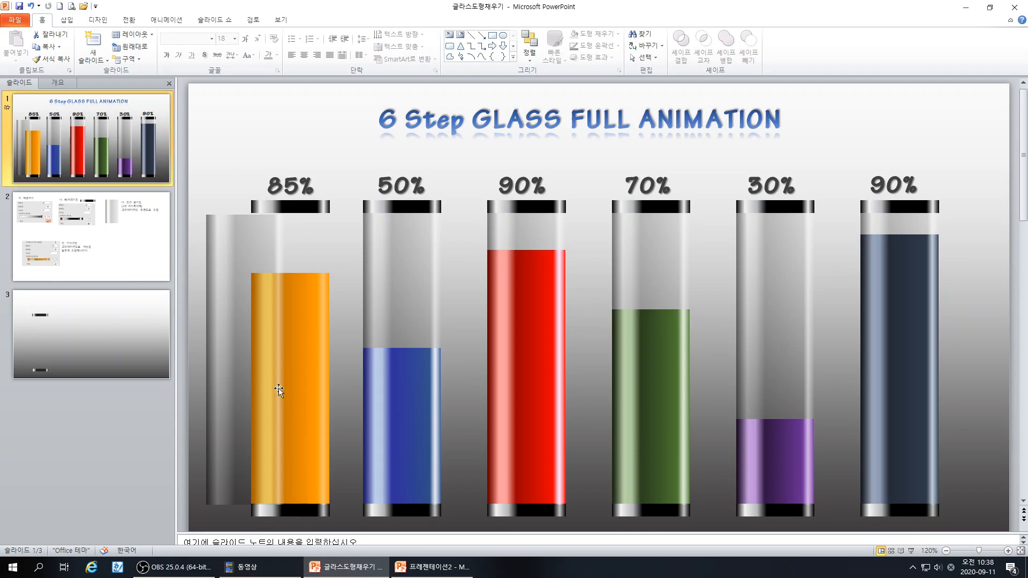
click(100, 339)
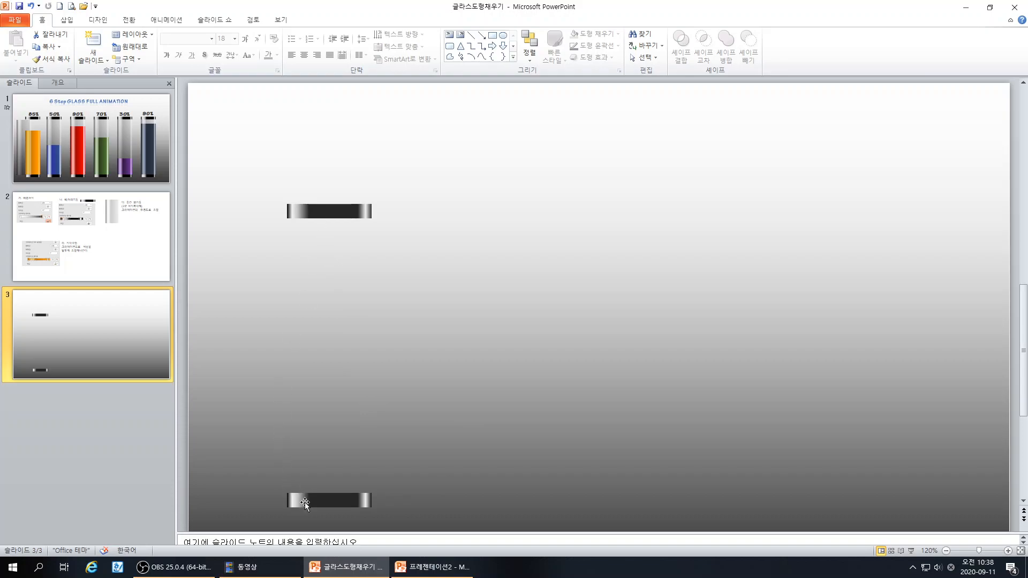
drag(333, 500, 336, 241)
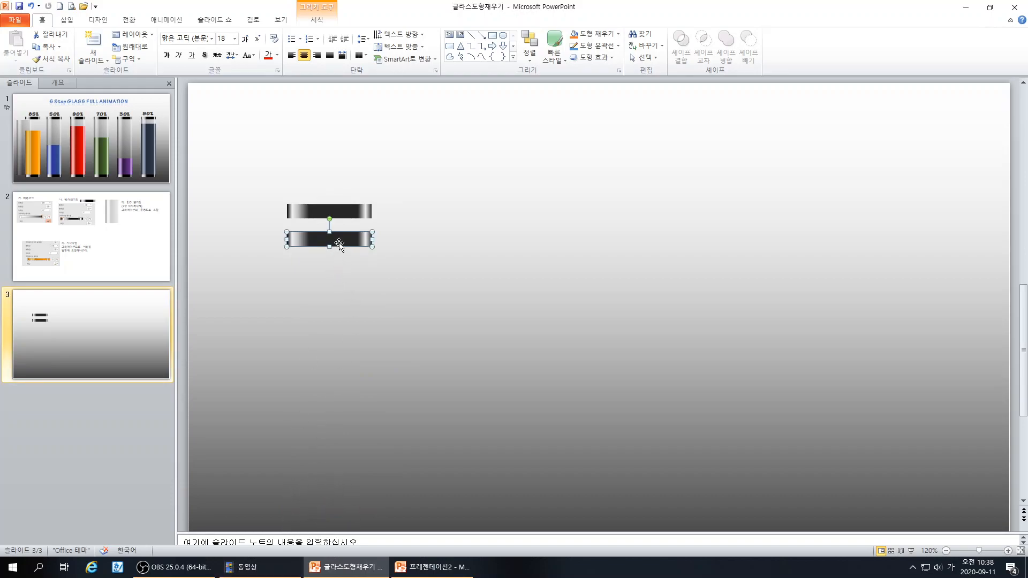
key(ctrl+z)
key(ctrl+z)
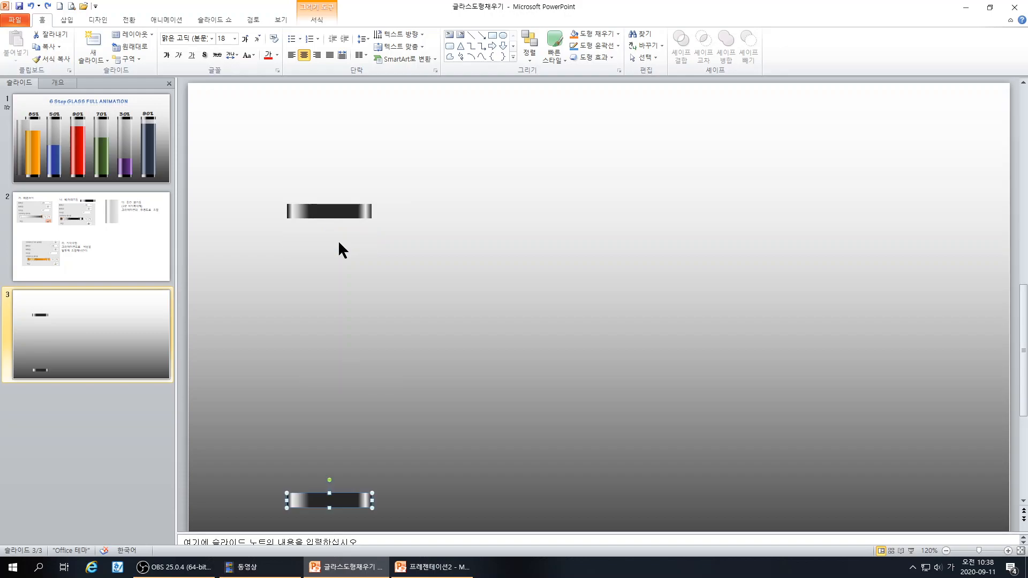
key(ctrl+y)
key(ctrl+y)
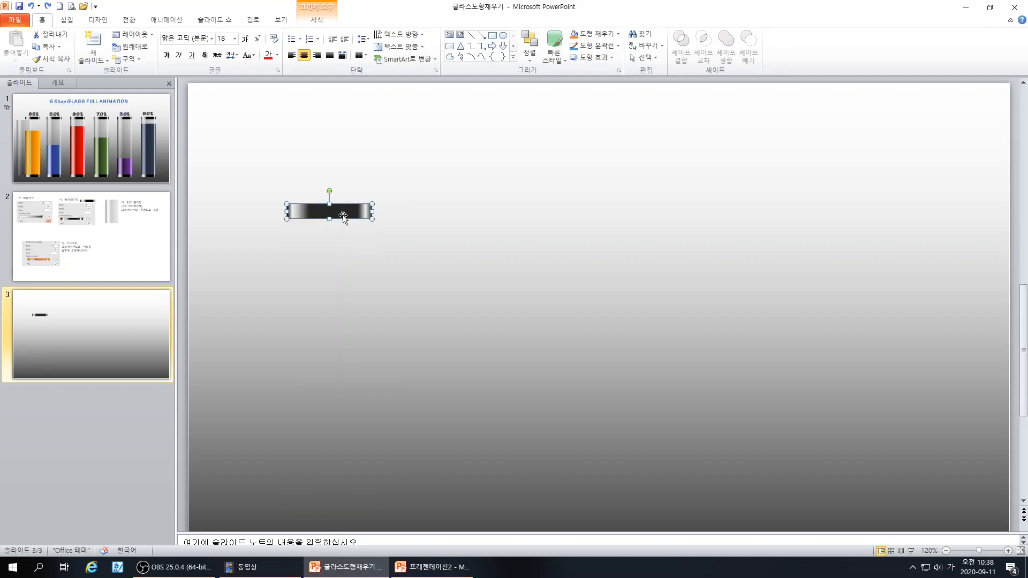
- Copy the cap straight down to the slide's lower edge and nudge the original cap slightly downward
drag(345, 217, 314, 513)
click(350, 211)
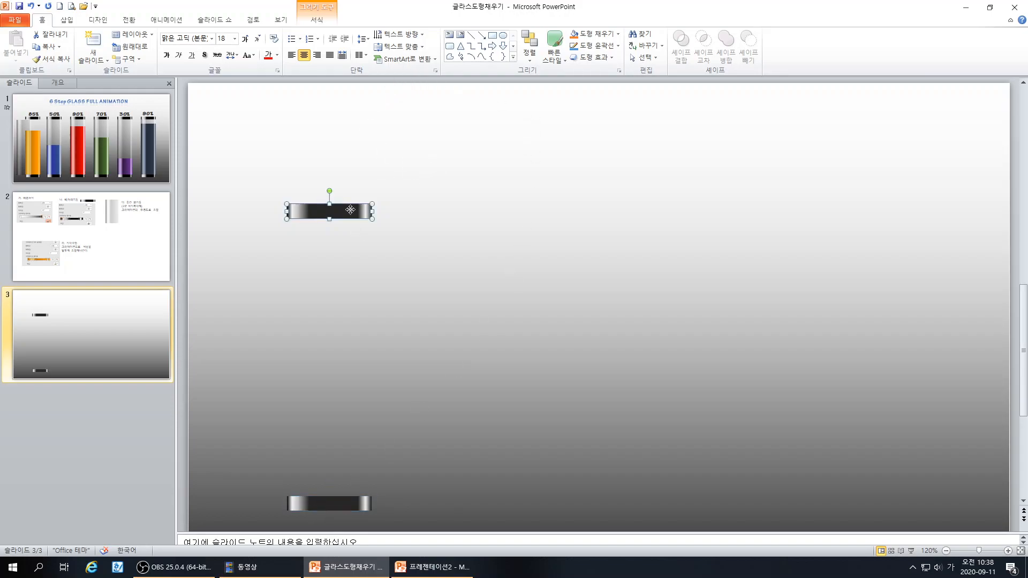
key(ctrl+Down)
key(ctrl+Down)
key(ctrl+Down)
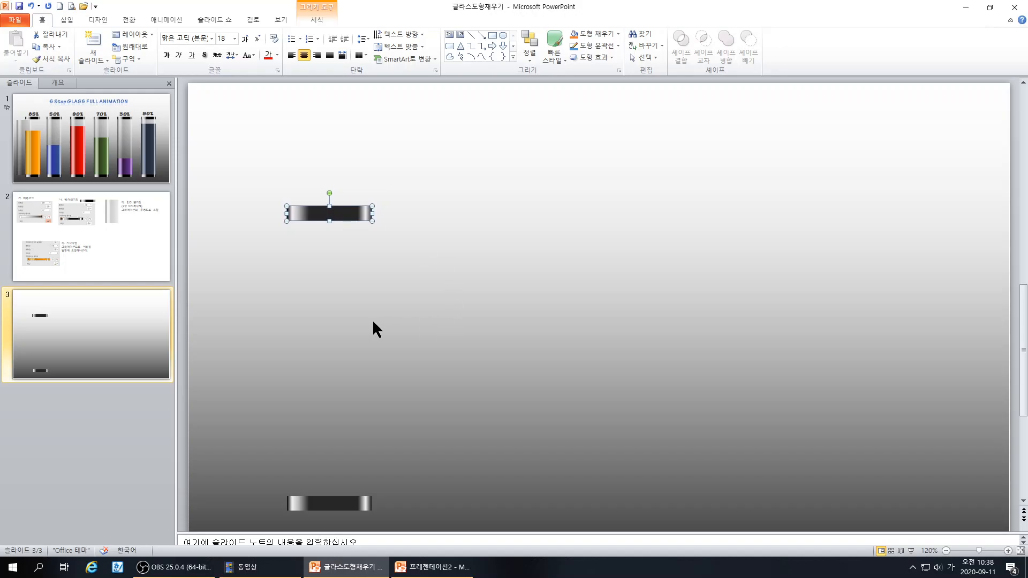
- Check the glass on slide 1, then duplicate the cap on slide 3 and stretch the copy to fill the space between both caps
click(27, 137)
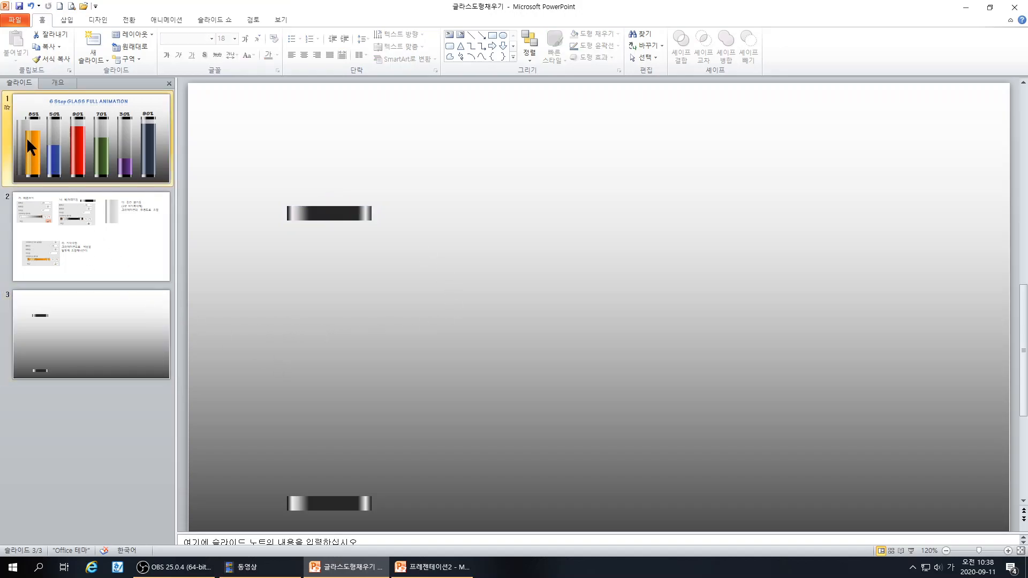
click(230, 260)
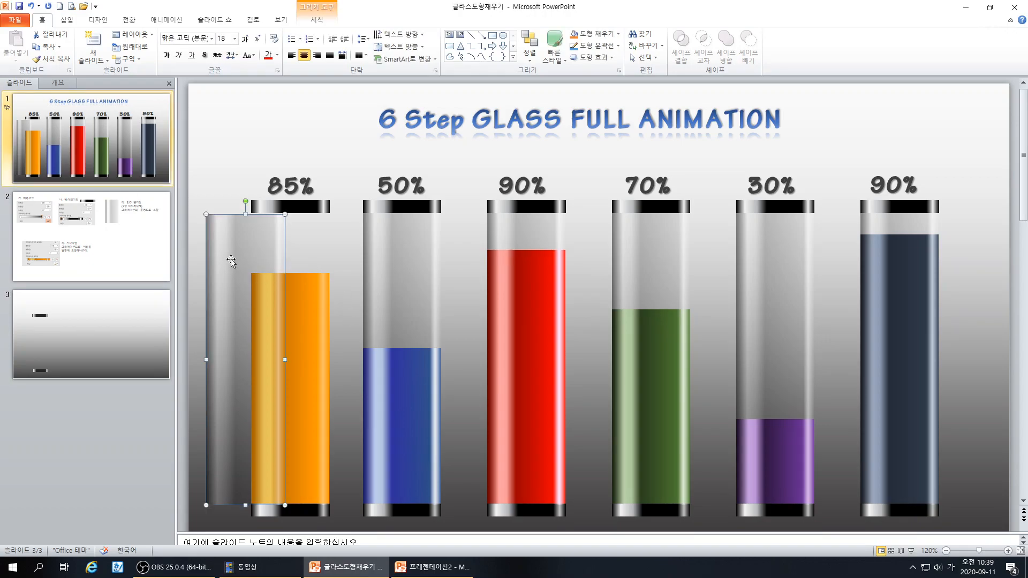
click(97, 337)
click(345, 215)
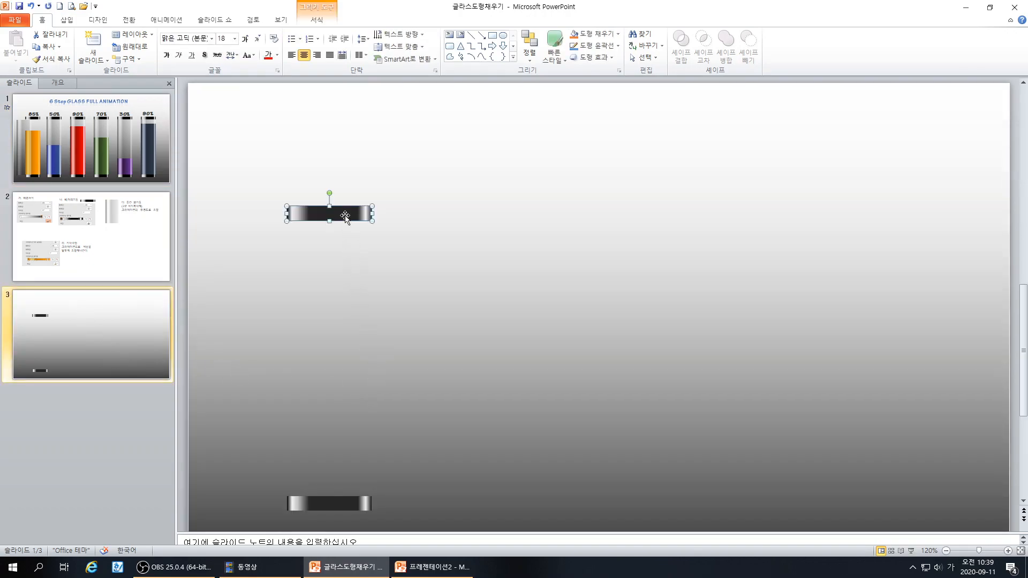
drag(345, 216, 329, 497)
click(513, 403)
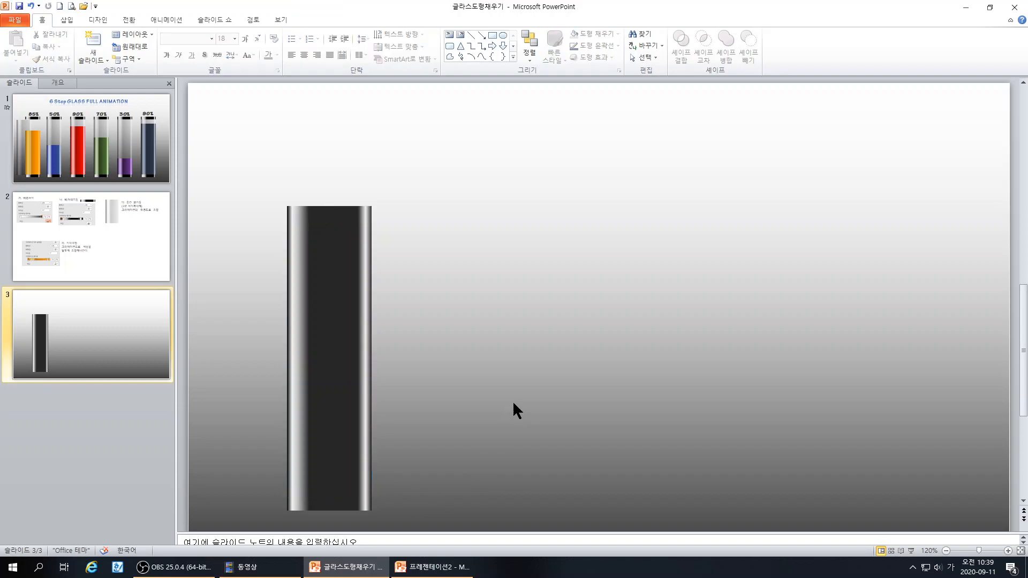
- Open the tube body's shape formatting and set its first gradient stop's transparency to 93%
click(337, 364)
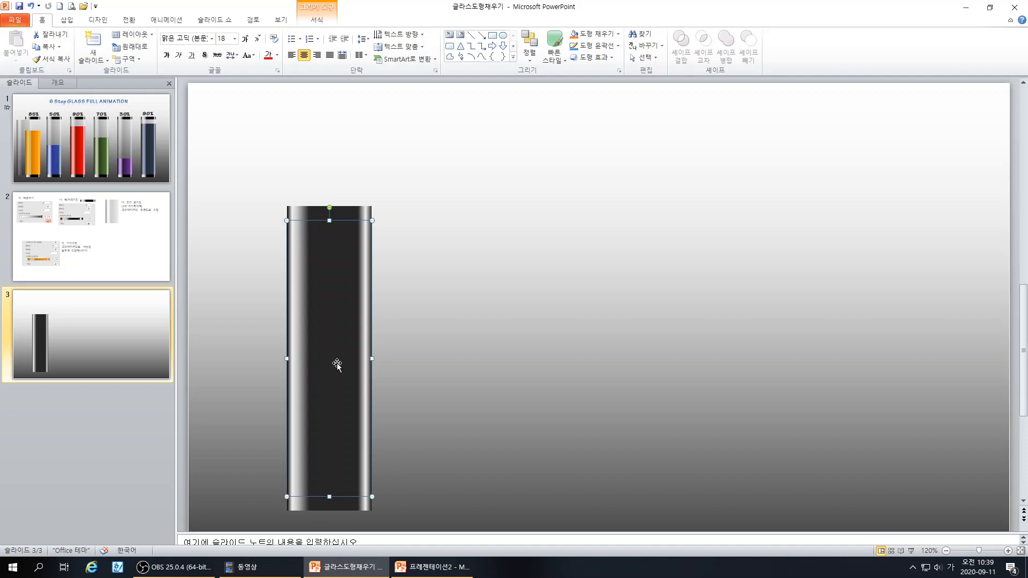
right_click(337, 365)
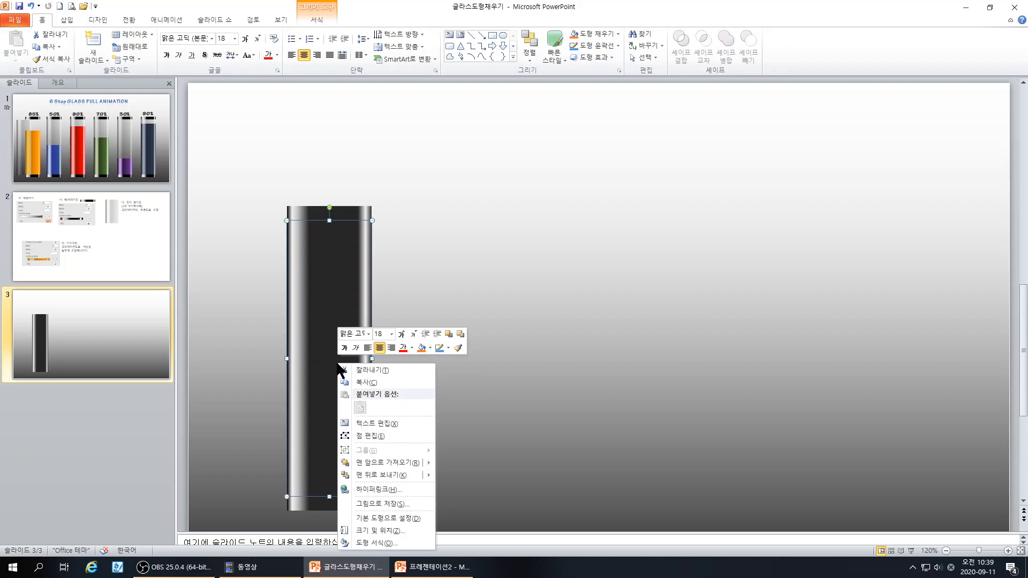
click(371, 543)
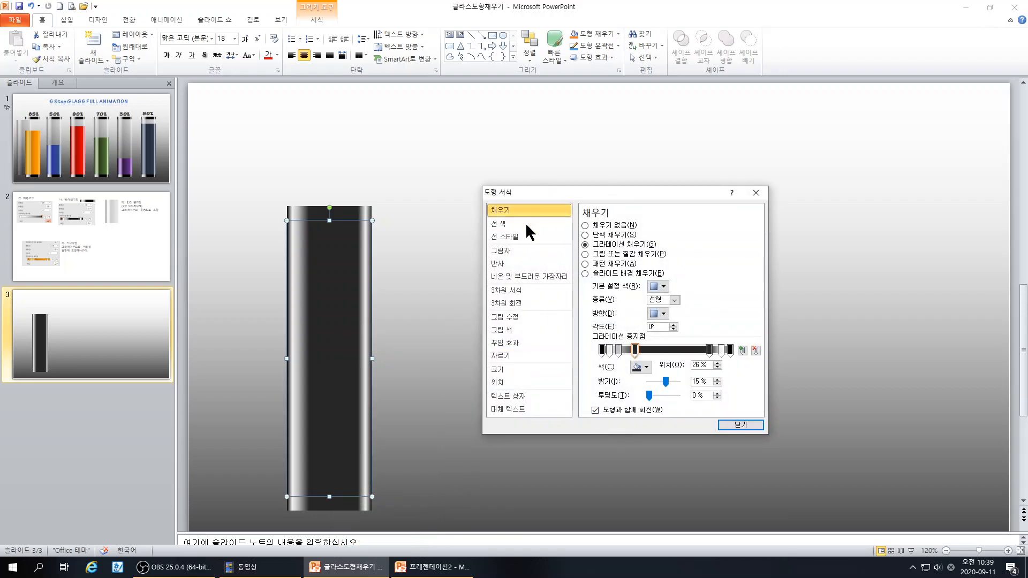
click(601, 350)
drag(649, 396, 676, 397)
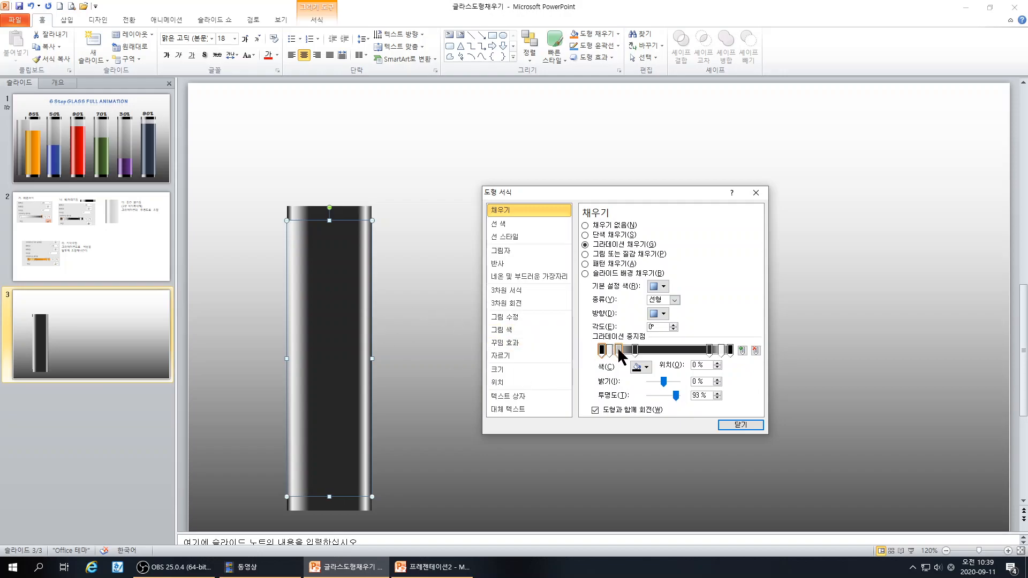
- Set the tube body's transparency to 90% at the 26% gradient stop and 80% at the 84% stop
click(635, 350)
drag(649, 396, 674, 397)
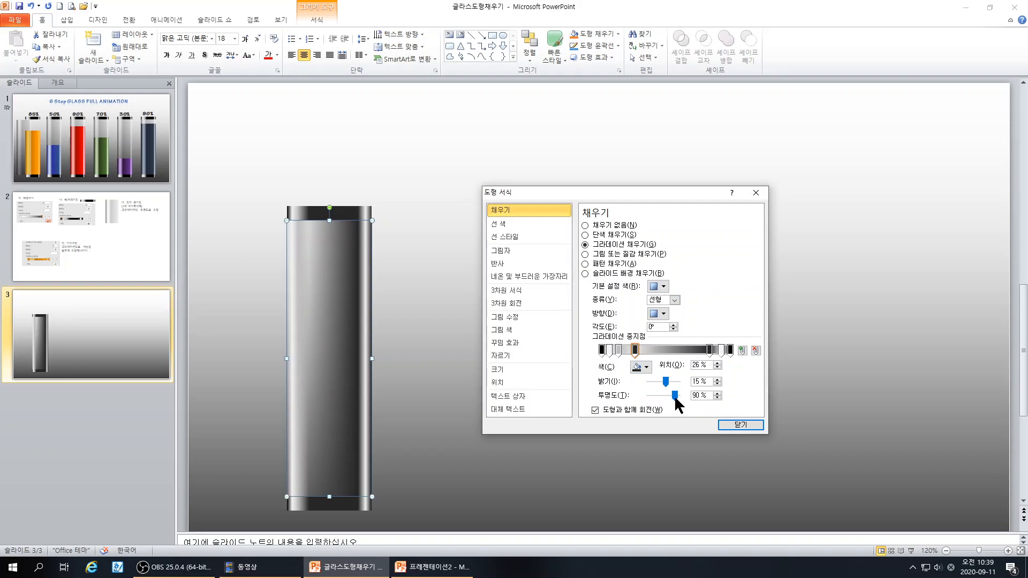
click(709, 350)
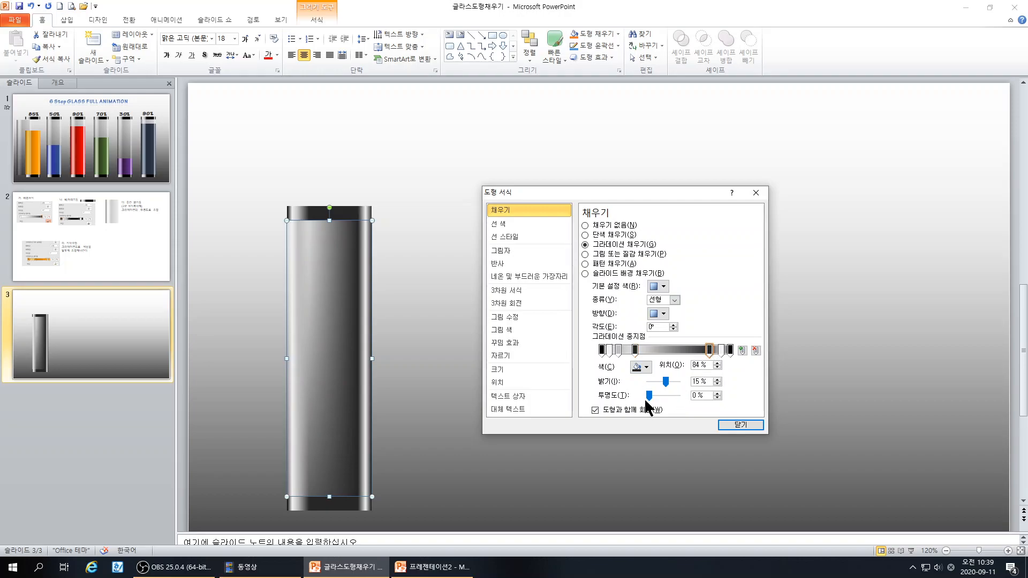
drag(648, 399, 672, 396)
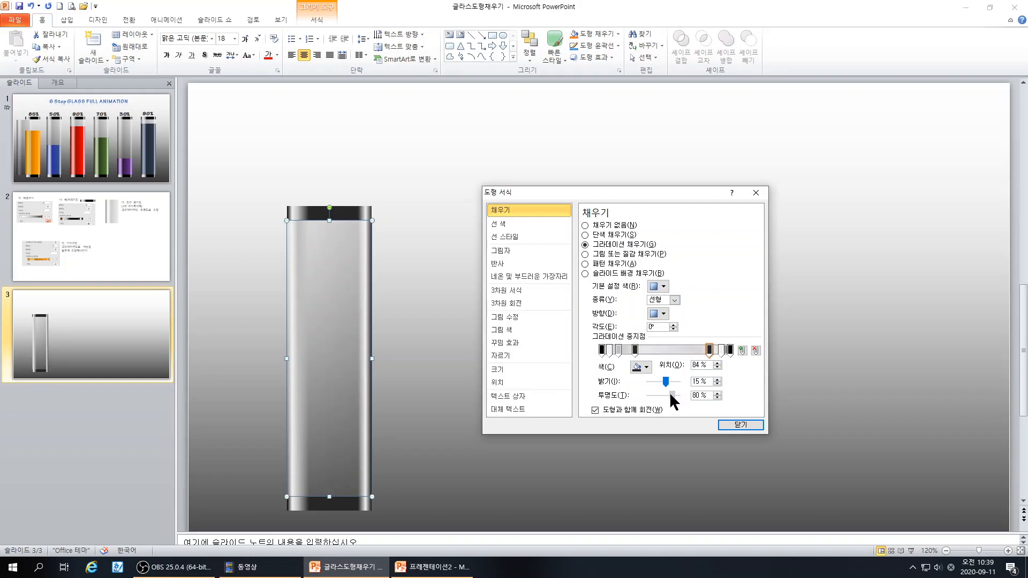
- Raise the transparency of the tube body's last gradient stop and set the 13% stop's transparency to 36%
click(730, 350)
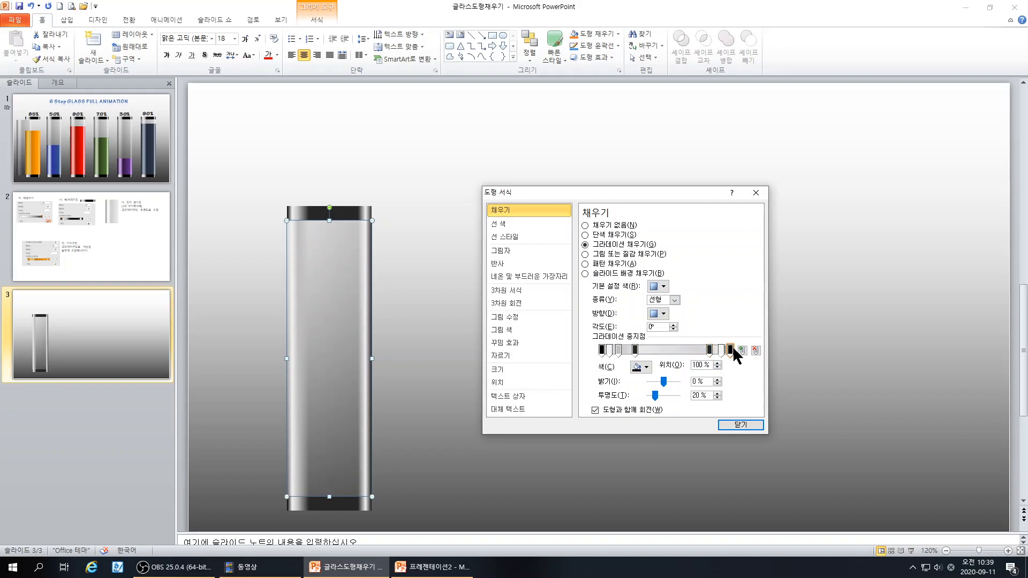
drag(655, 394, 671, 398)
click(619, 351)
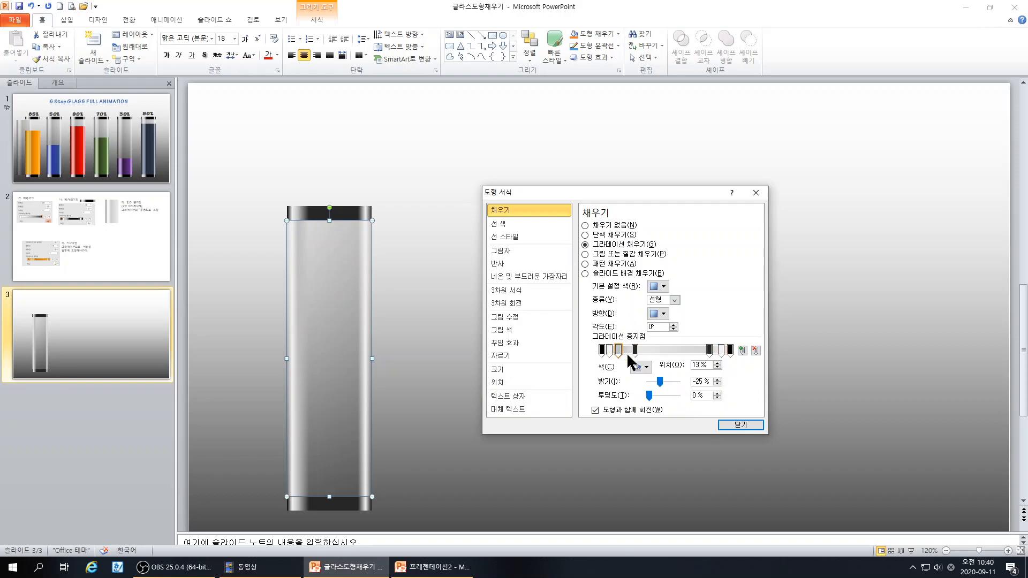
drag(653, 396, 672, 403)
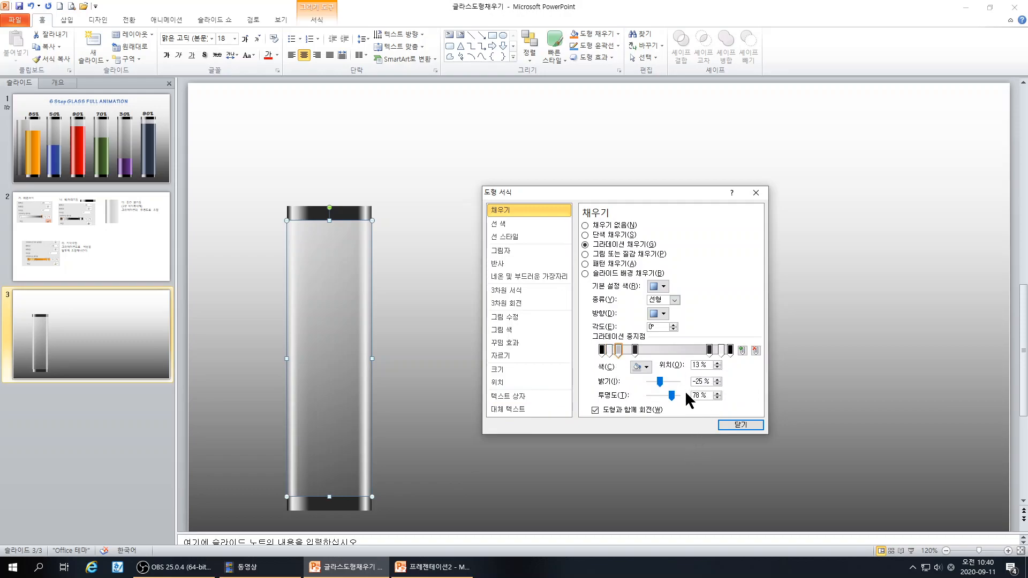
click(664, 395)
mouse_move(668, 395)
mouse_down()
mouse_move(643, 396)
mouse_move(658, 400)
mouse_up()
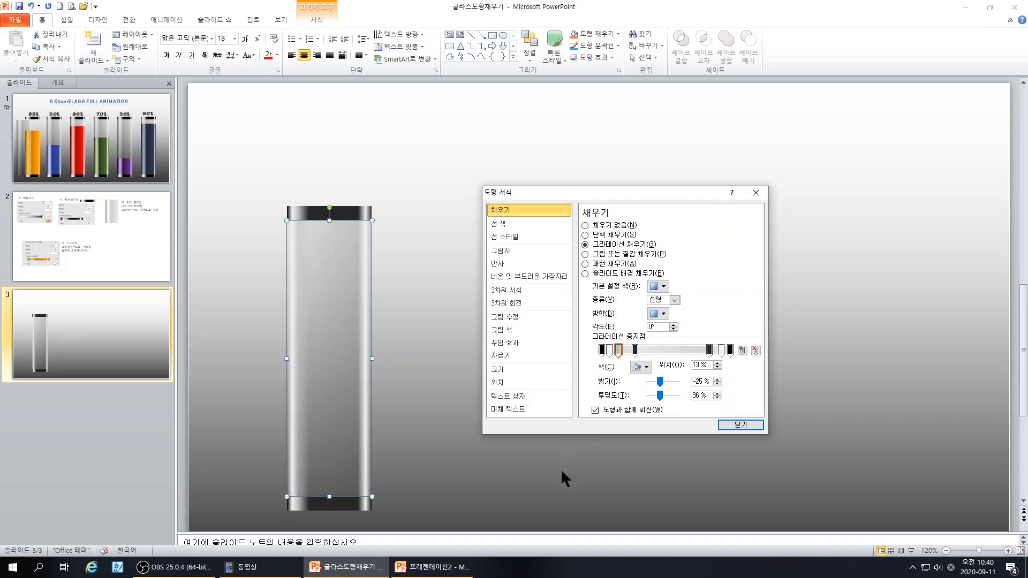
- Inspect the tube body's 6% gradient stop, view the glass unselected, and close the shape formatting
click(609, 350)
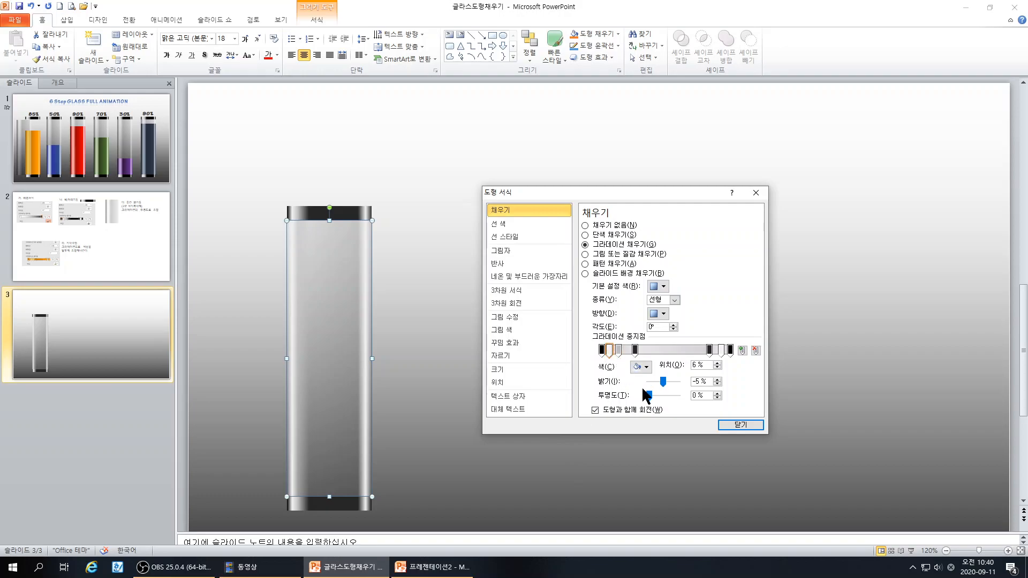
mouse_move(647, 396)
mouse_down()
mouse_move(678, 405)
mouse_move(648, 405)
mouse_up()
click(456, 434)
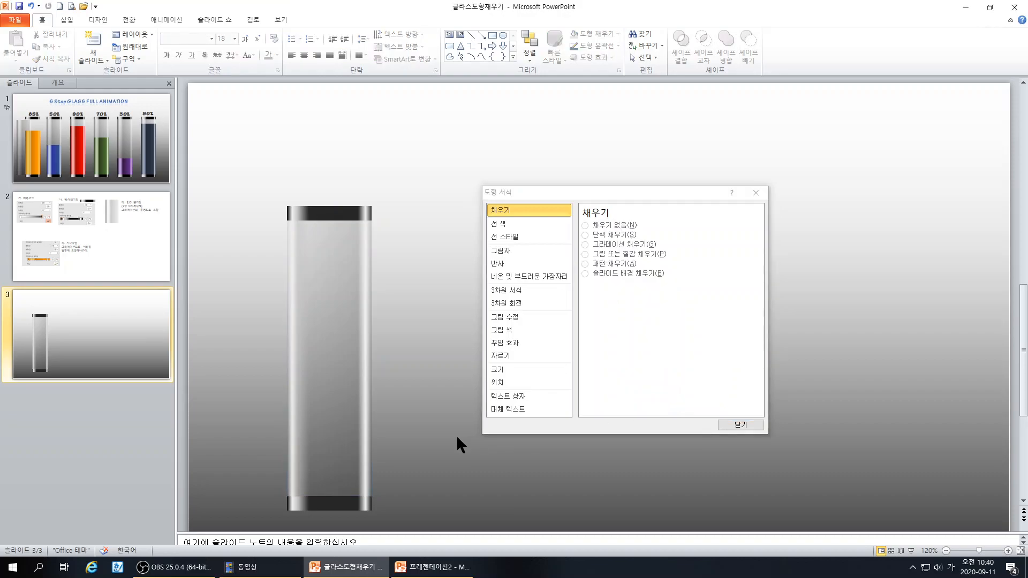
click(318, 263)
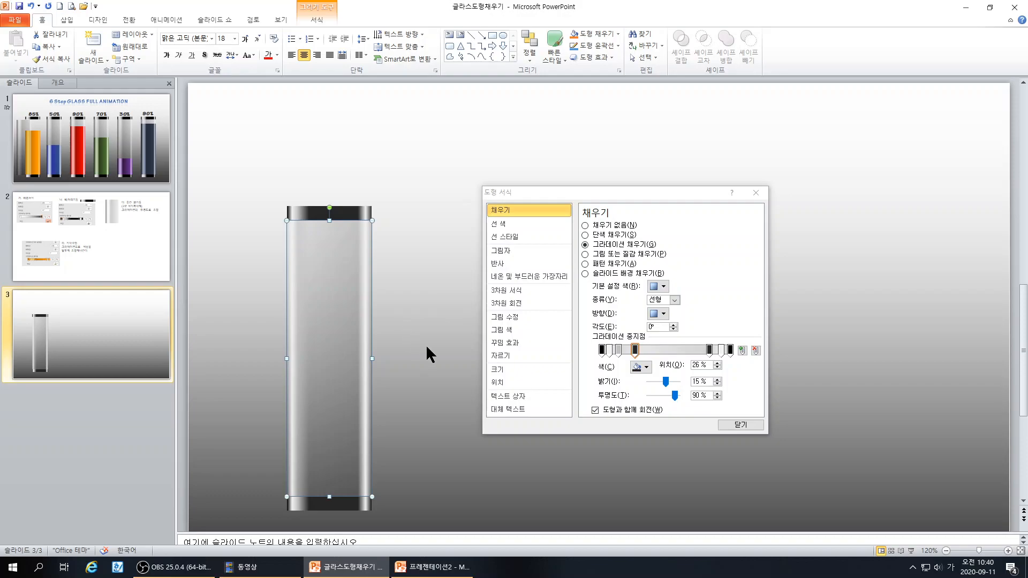
click(447, 349)
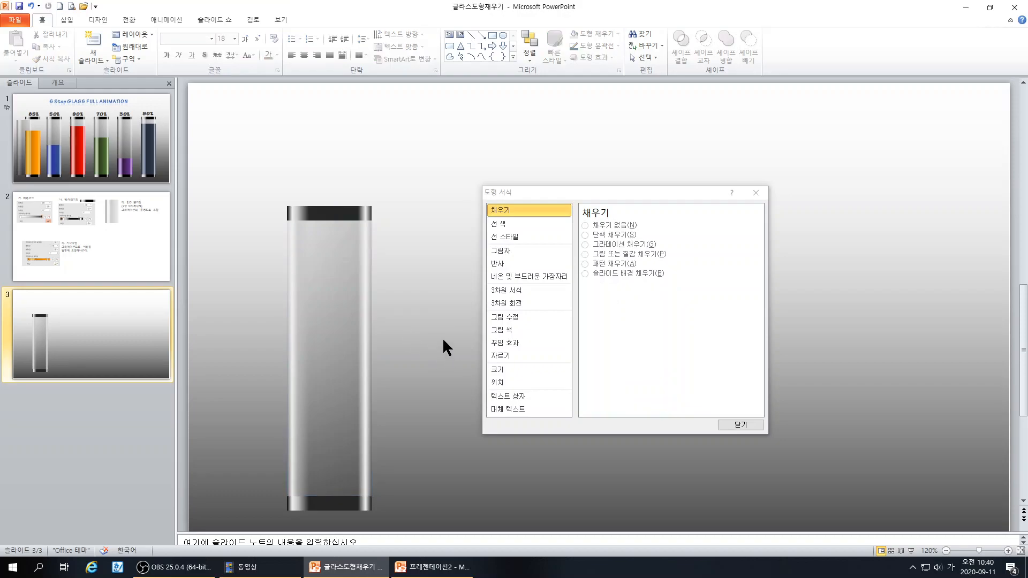
click(740, 424)
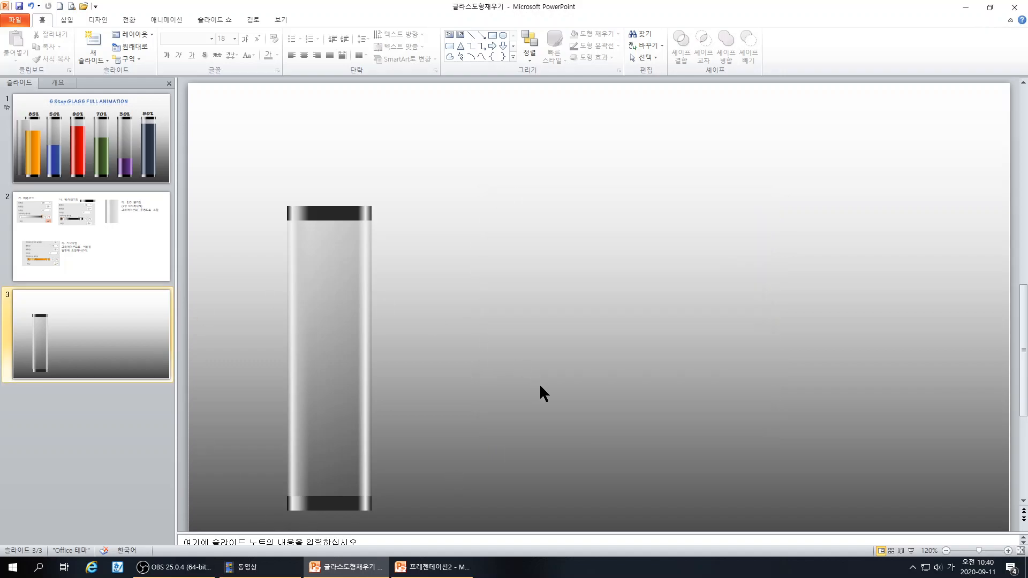
- Duplicate the top cap beside the tube on slide 3, checking the orange fill of the 85% tube on slide 1 for reference
click(329, 214)
drag(329, 213, 459, 213)
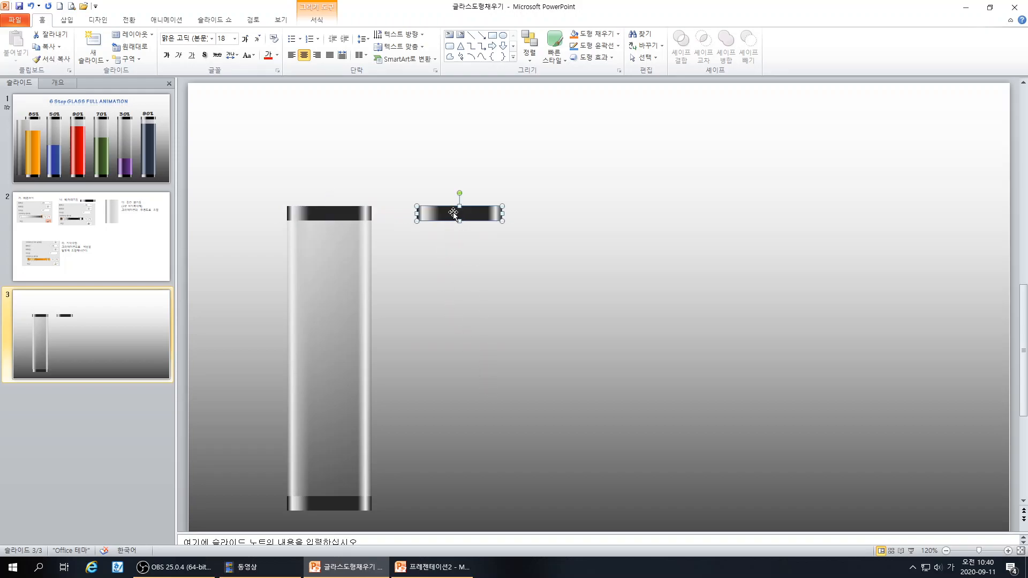
click(36, 159)
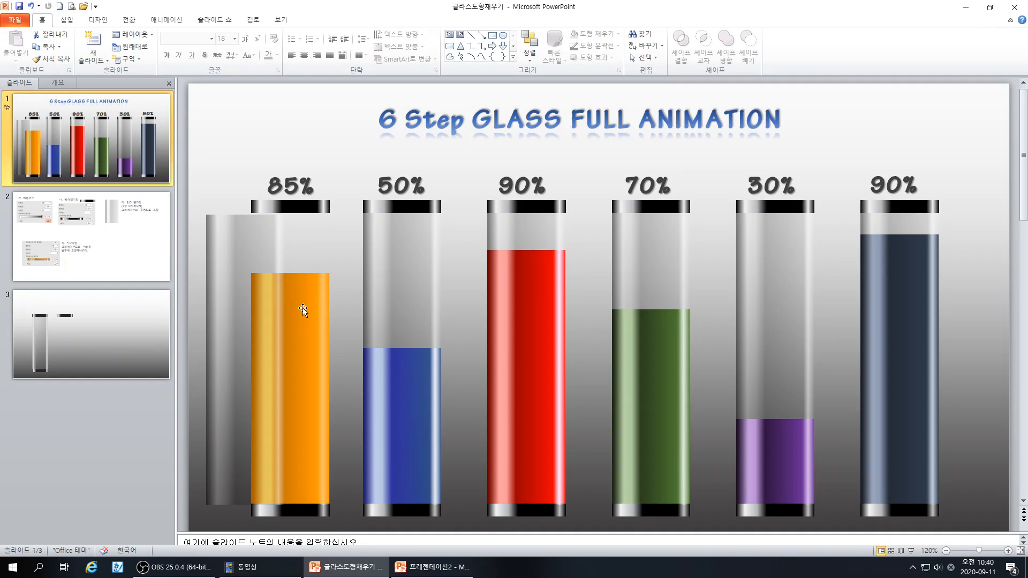
click(304, 336)
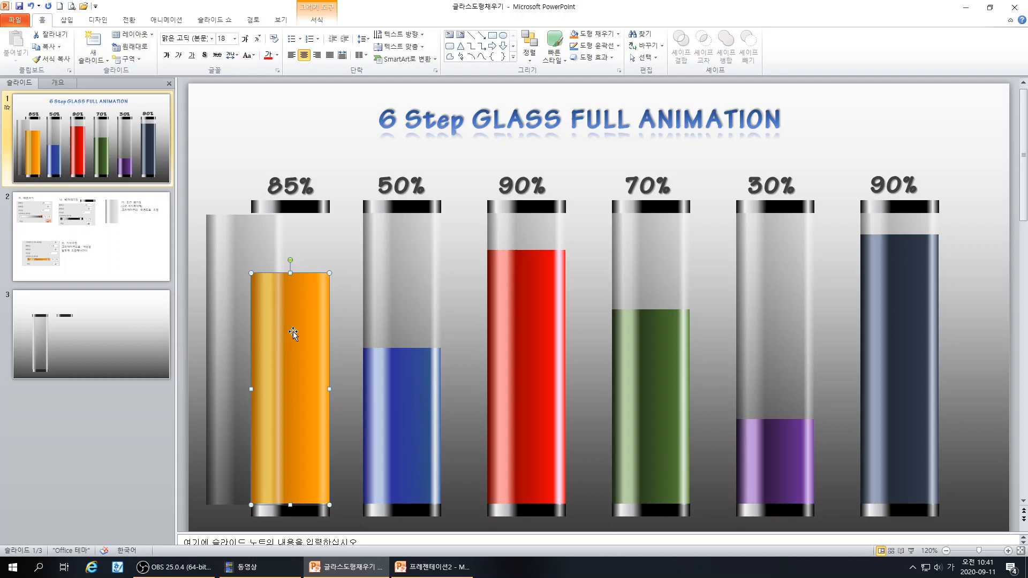
click(75, 337)
click(457, 217)
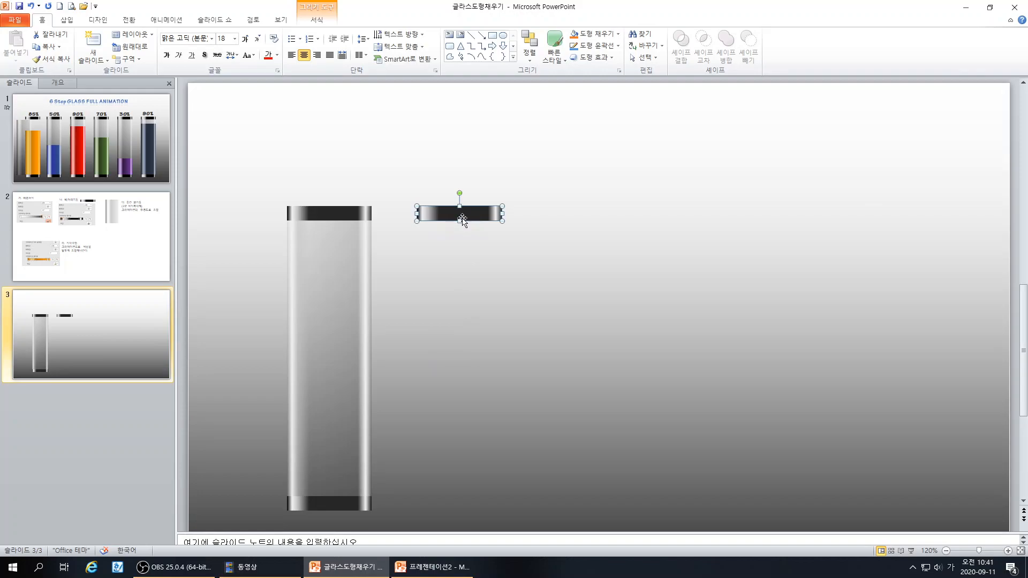
- Move the glass body aside to the left and place the cap copy directly on top of the bottom cap at its original height
drag(329, 328, 228, 325)
drag(464, 214, 339, 261)
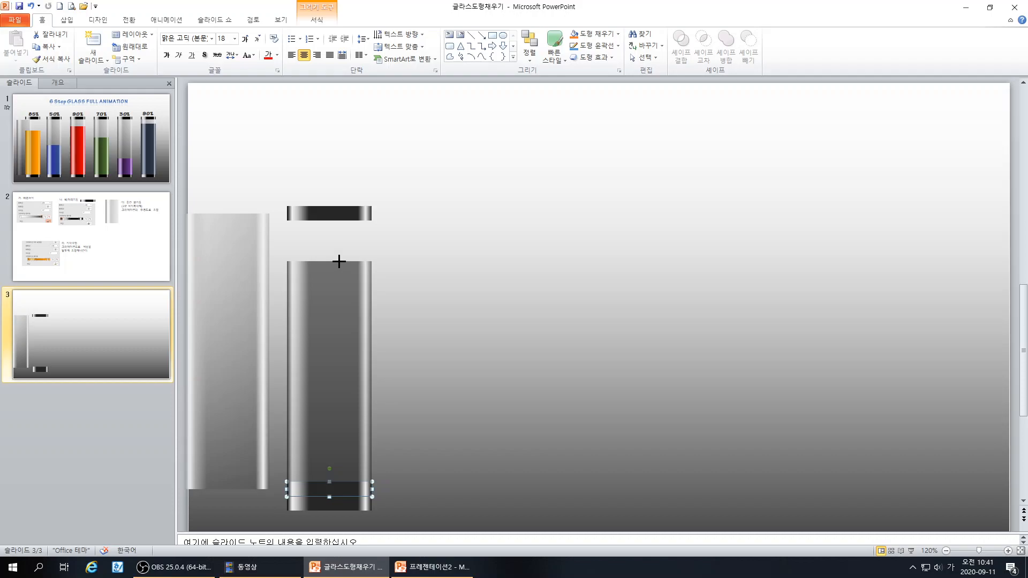
drag(339, 262, 338, 479)
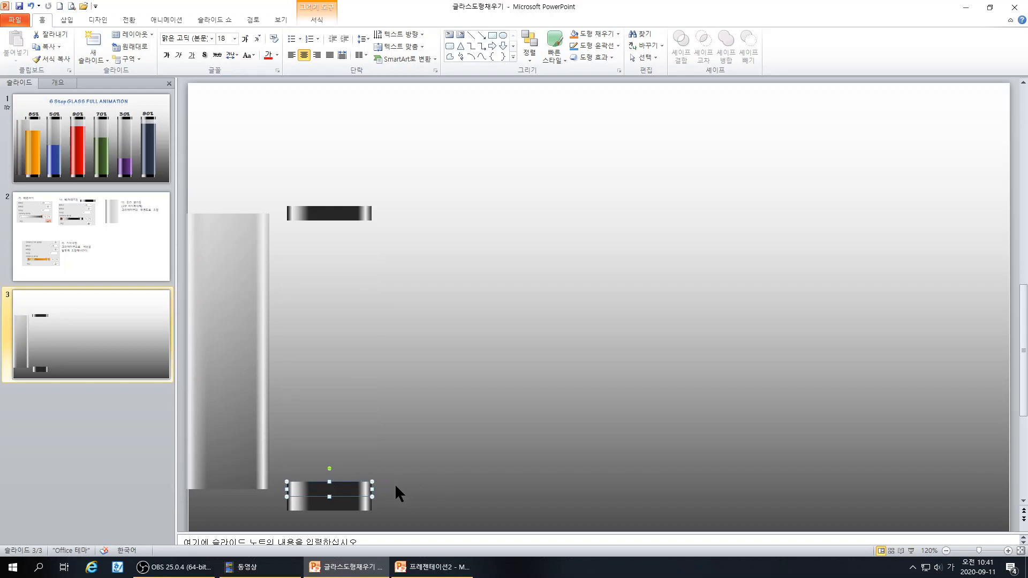
- Open the shape formatting of the cap copy above the bottom cap and set its first gradient stop to orange
right_click(352, 491)
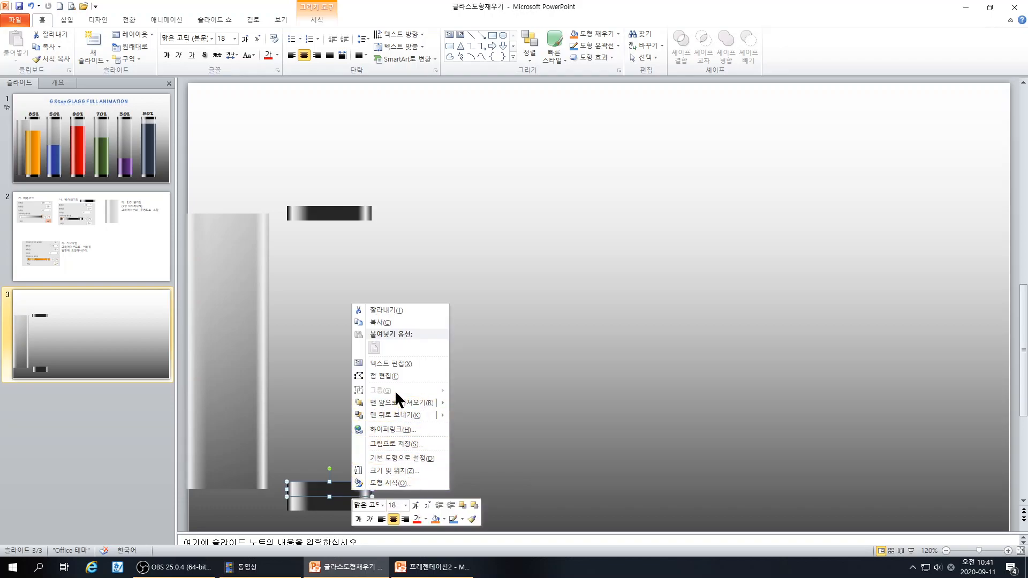
click(393, 483)
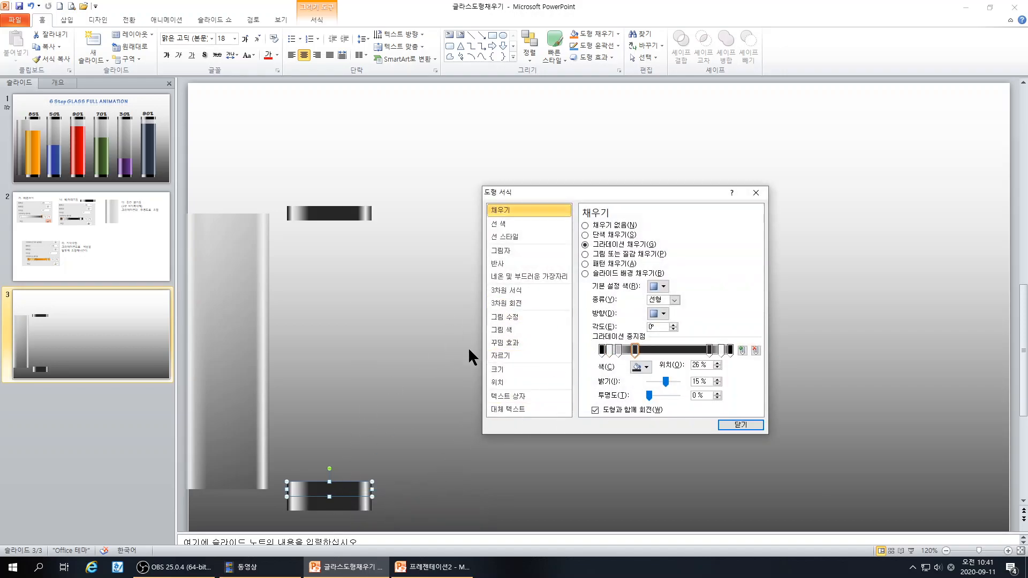
click(602, 350)
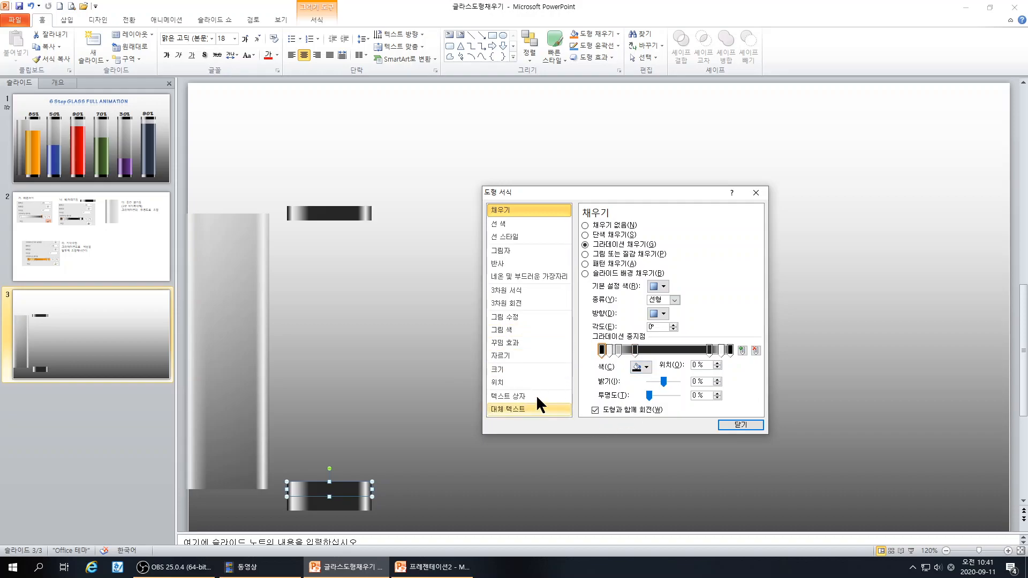
click(646, 367)
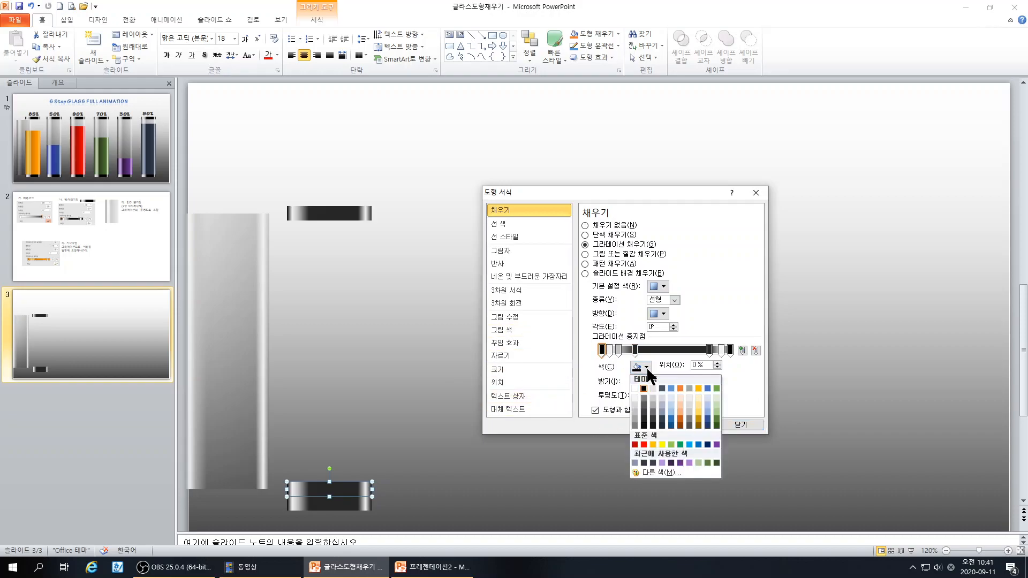
click(680, 388)
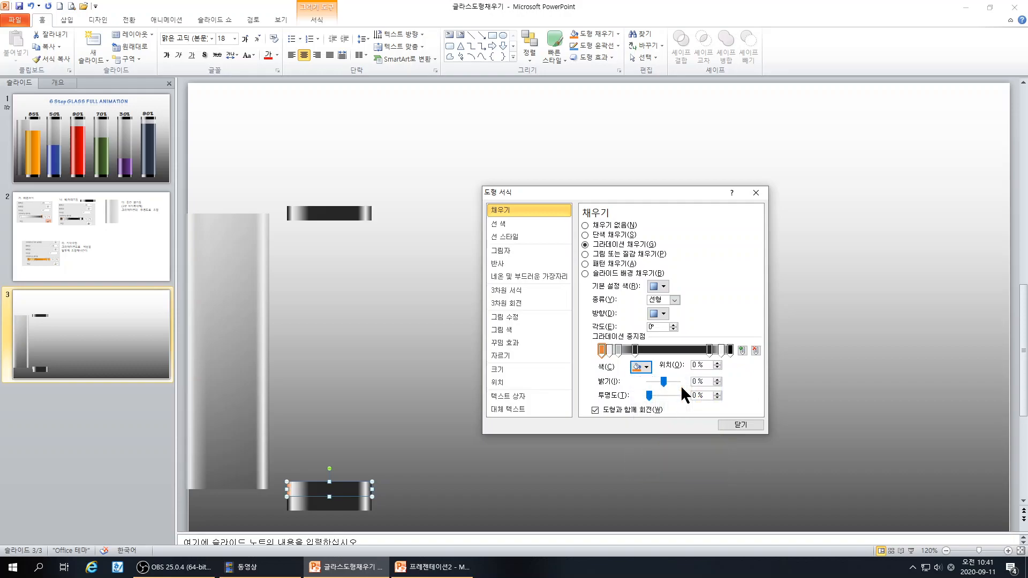
- Color the copy's 6% gradient stop with the lightest orange tint and its 13% stop with a light orange tint
click(609, 349)
click(646, 368)
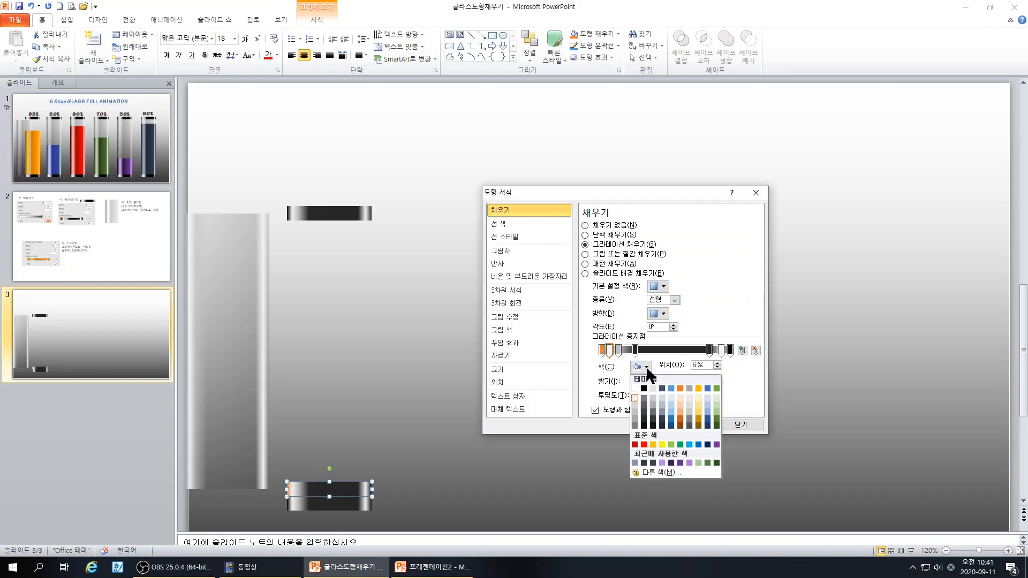
click(680, 396)
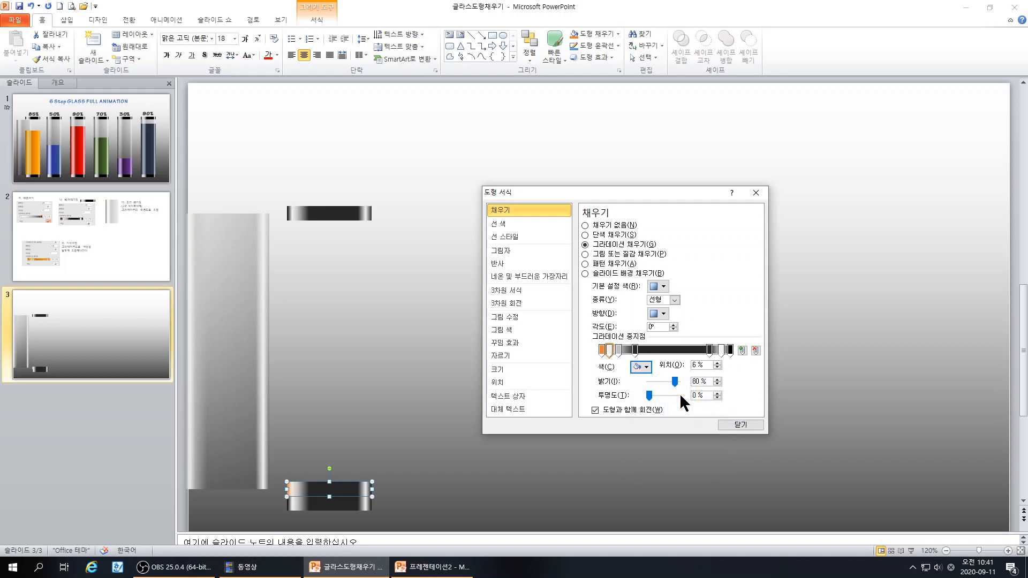
click(619, 349)
click(647, 366)
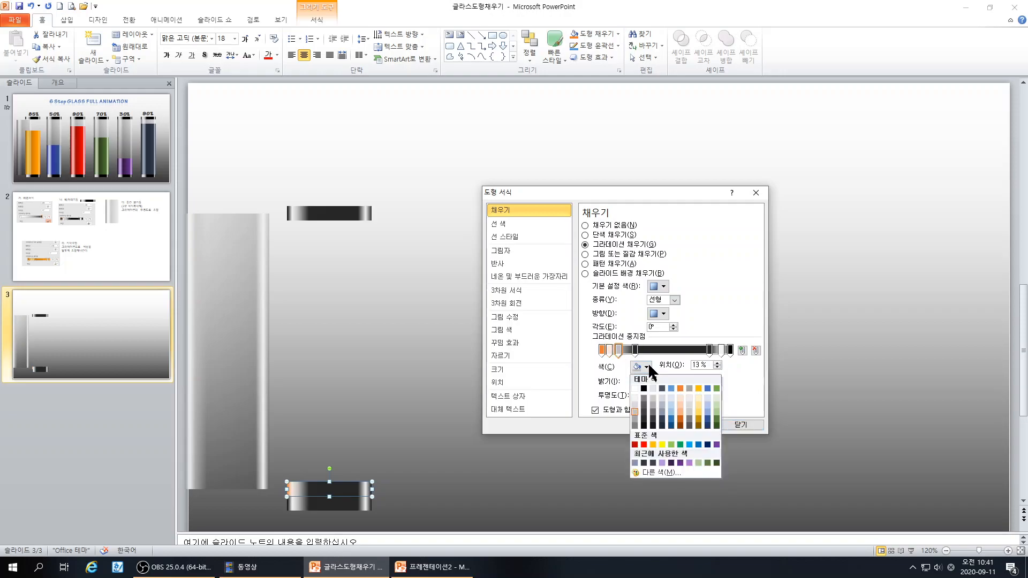
click(679, 402)
- Set the copy's gradient stops at 26% and 84% to orange
click(635, 350)
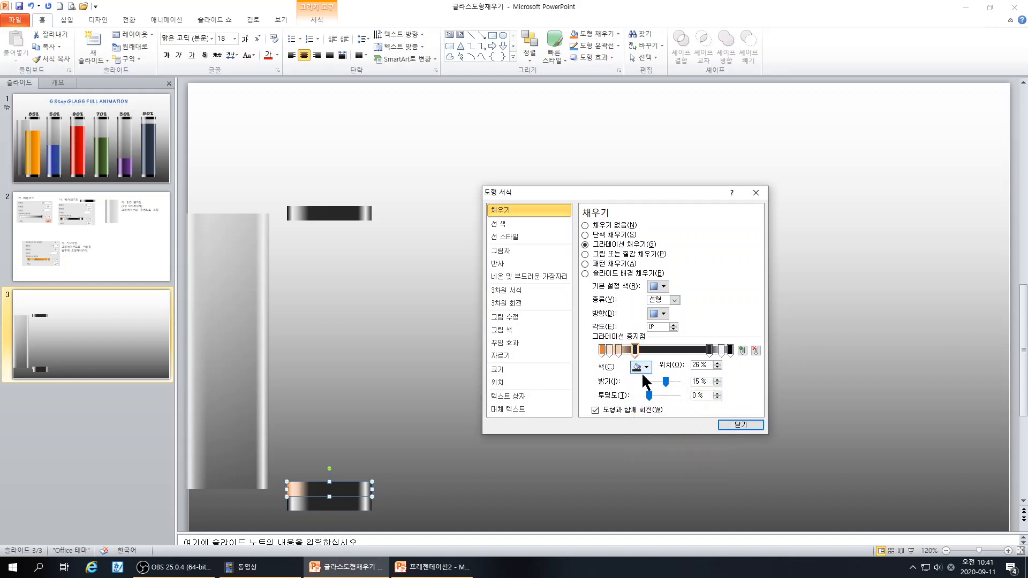
click(646, 367)
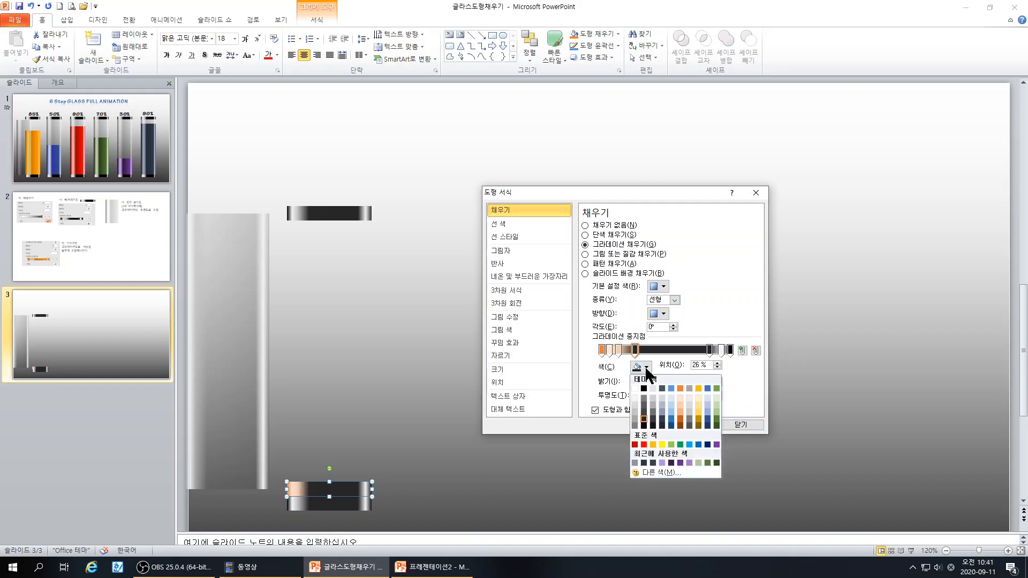
click(679, 387)
click(710, 349)
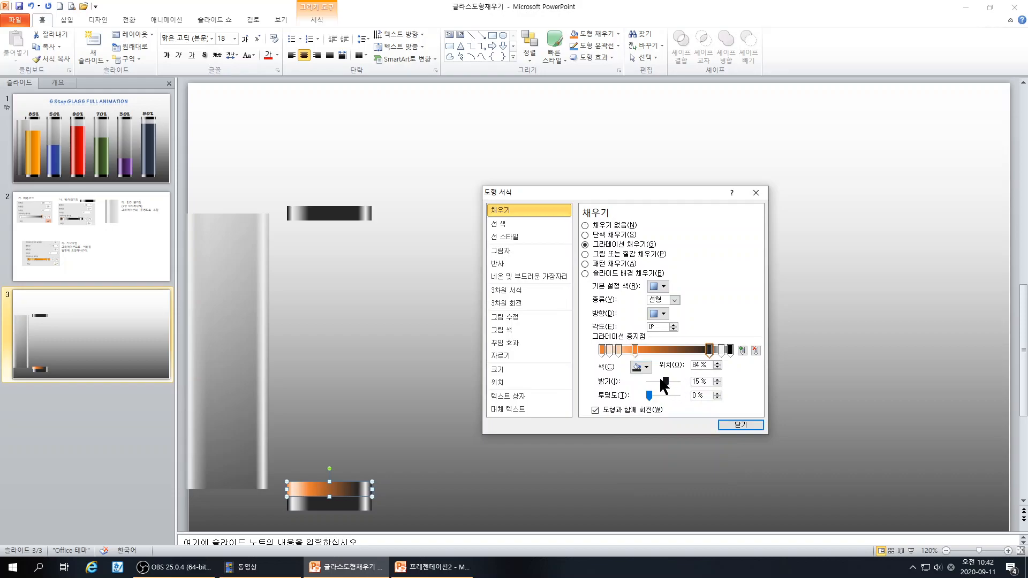
click(647, 366)
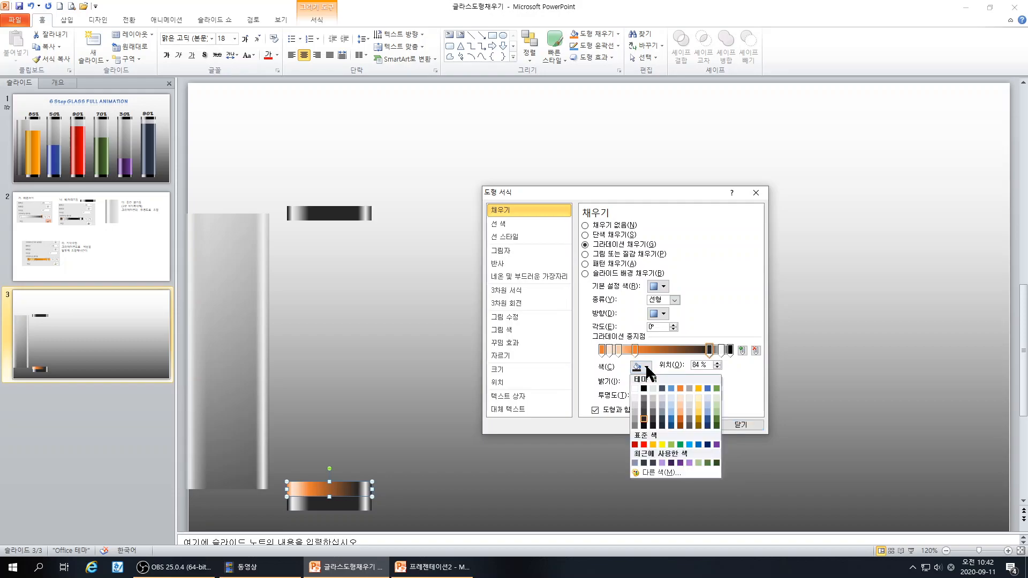
click(676, 386)
- Set the copy's last gradient stop, at 100%, to orange
click(729, 349)
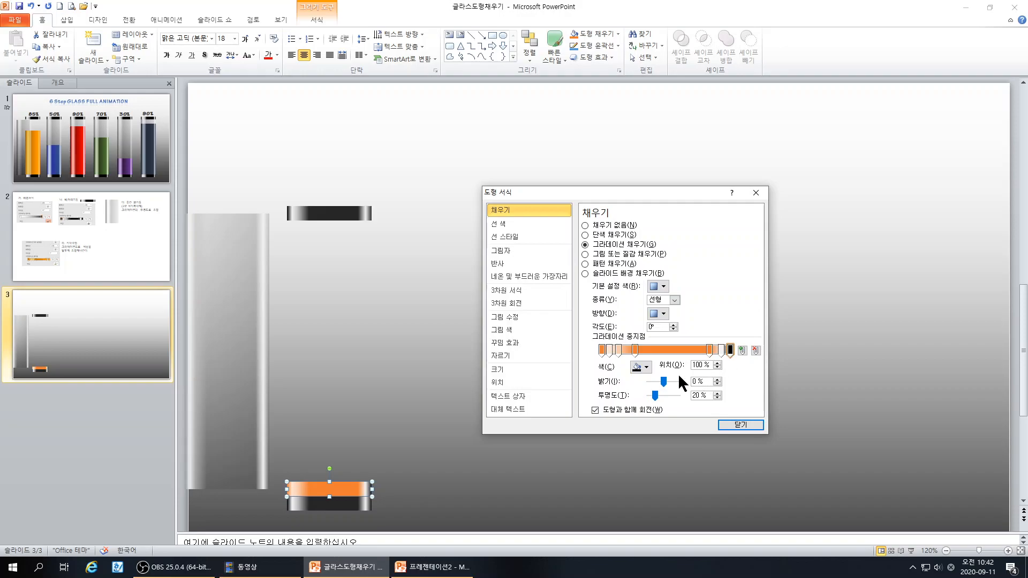
click(646, 368)
click(677, 383)
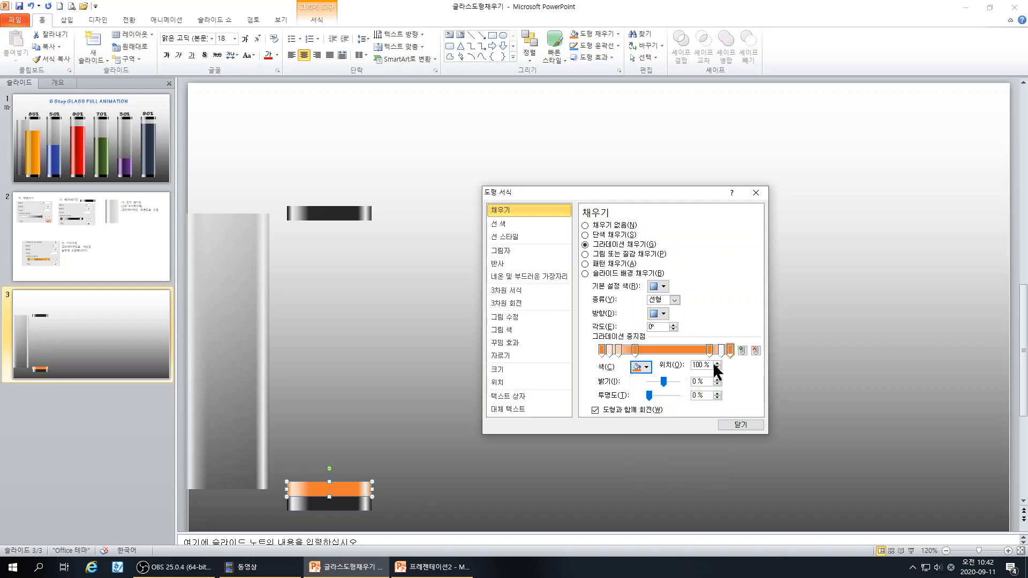
click(720, 350)
click(647, 369)
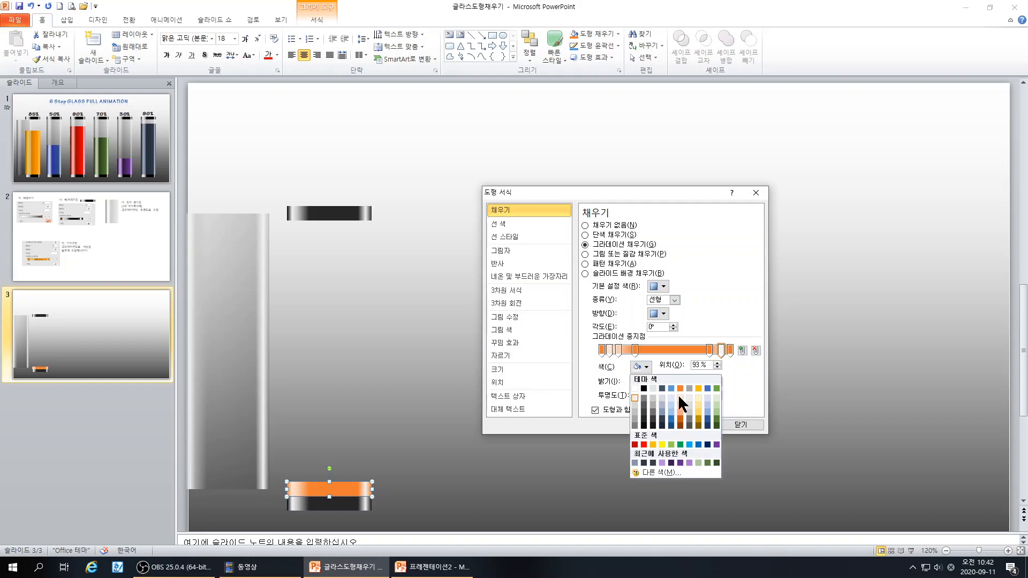
click(496, 483)
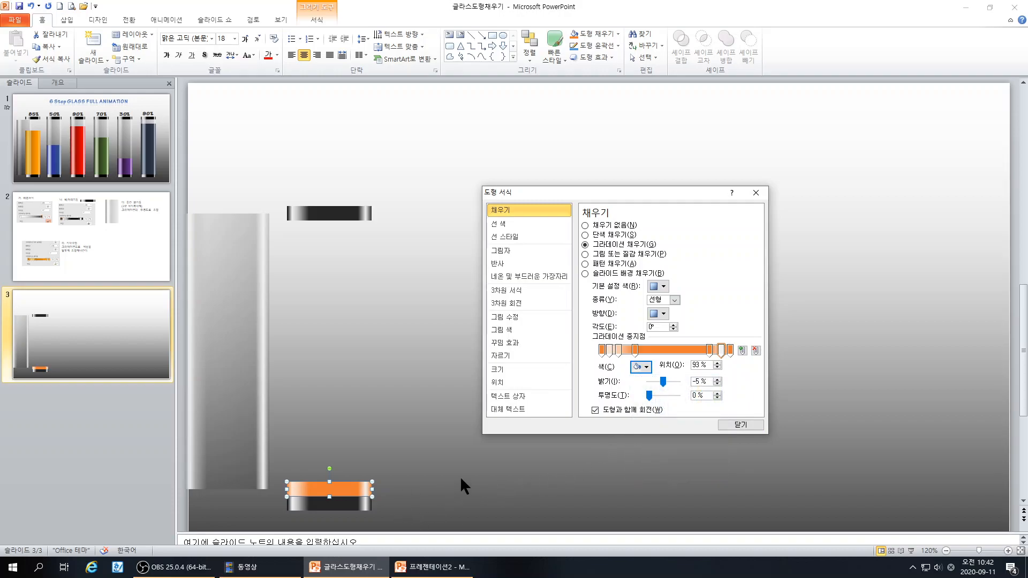
- Close the shape formatting and move the glass body back between the two caps to check the orange band through it
click(410, 462)
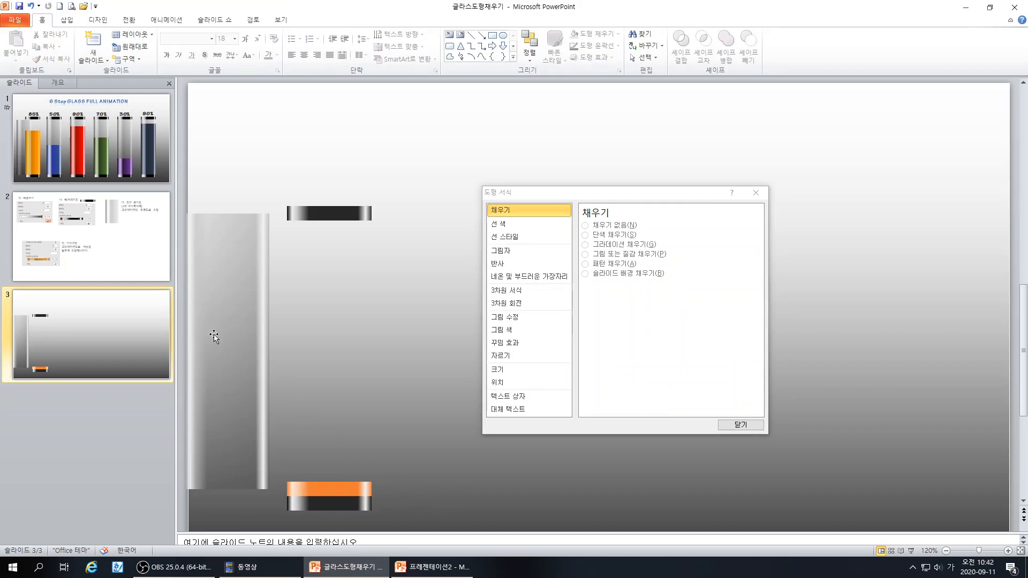
click(735, 425)
drag(229, 371, 335, 378)
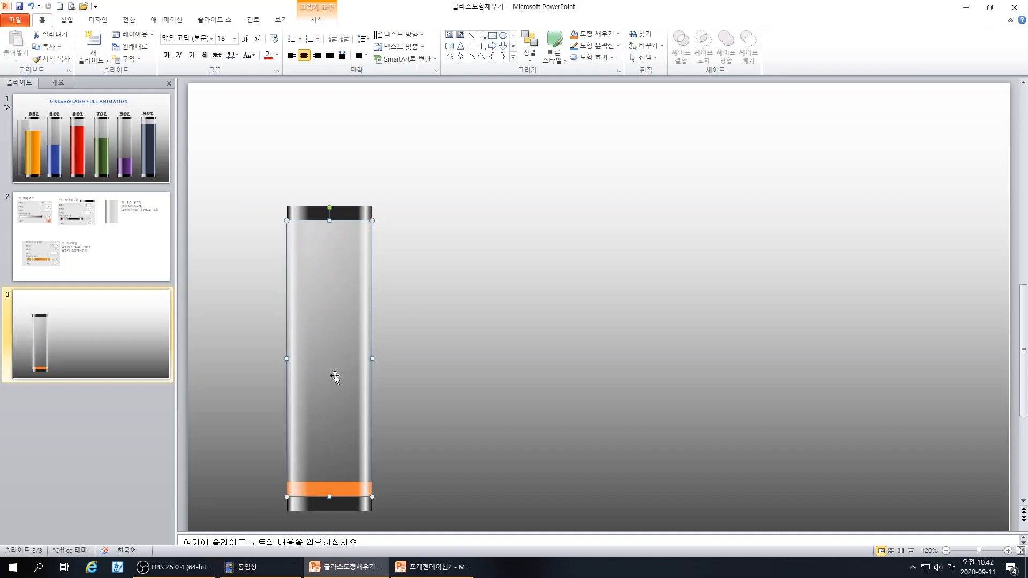
click(498, 474)
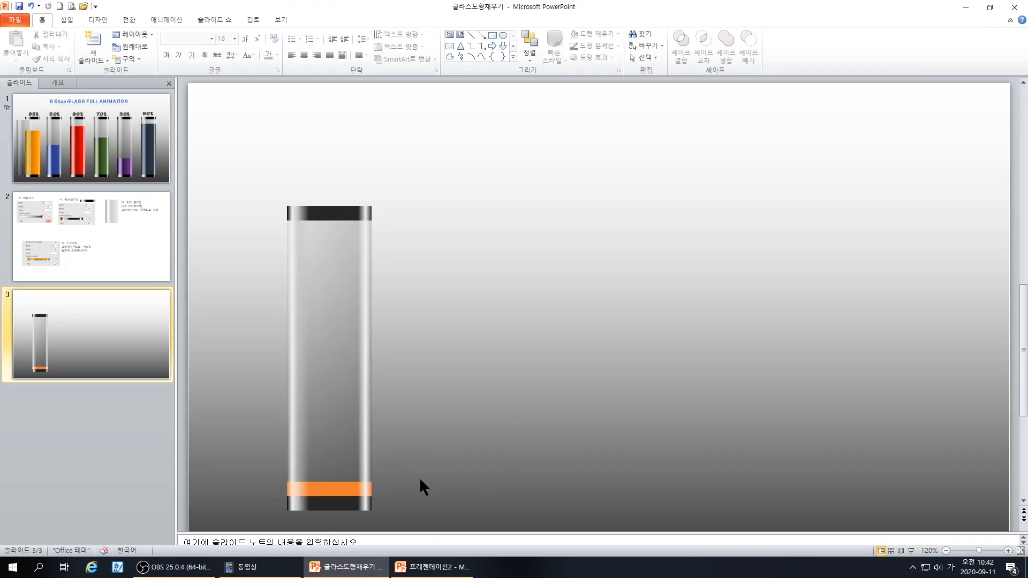
- Move the glass body aside to the left again and stretch the orange shape upward to just below the top cap
drag(335, 346, 240, 346)
click(335, 489)
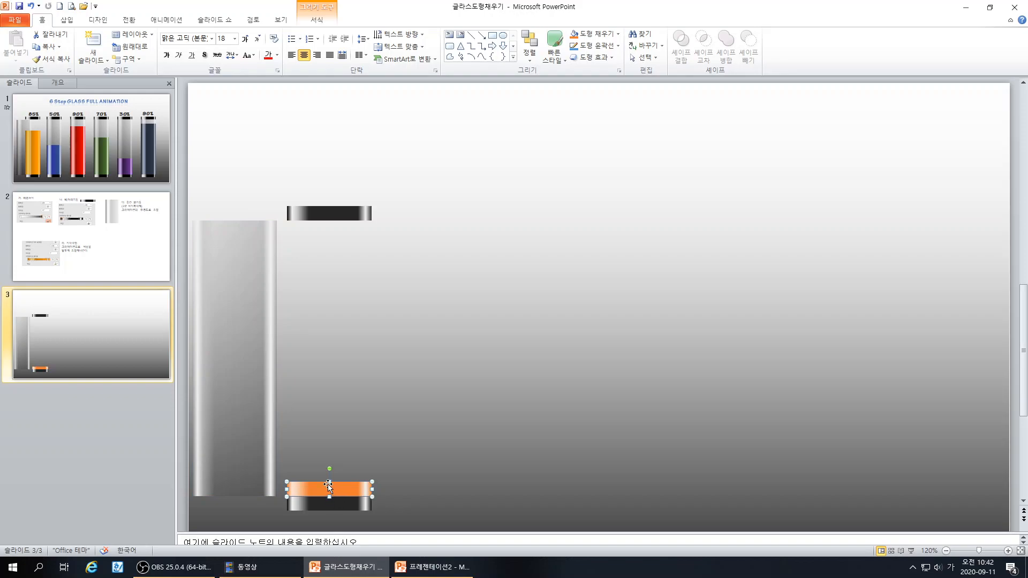
drag(330, 481, 329, 262)
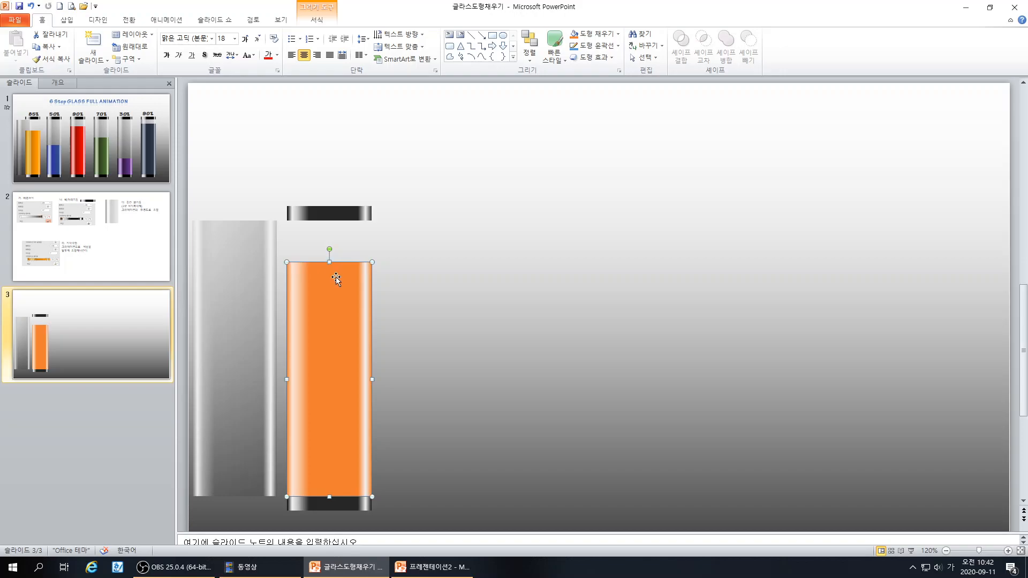
- Apply the Wipe animation to the orange fill and play the slide show from slide 3
click(166, 20)
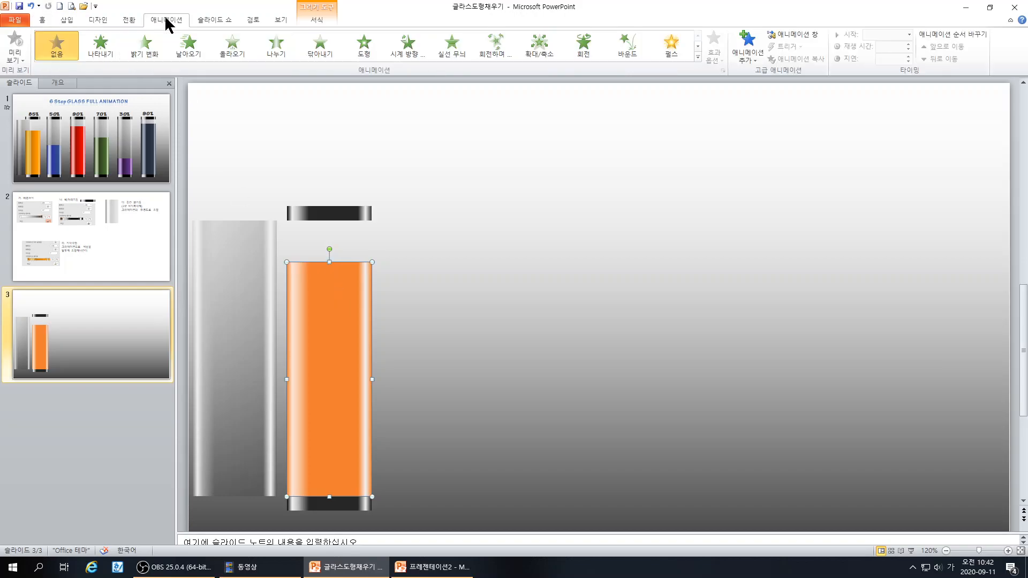
click(318, 43)
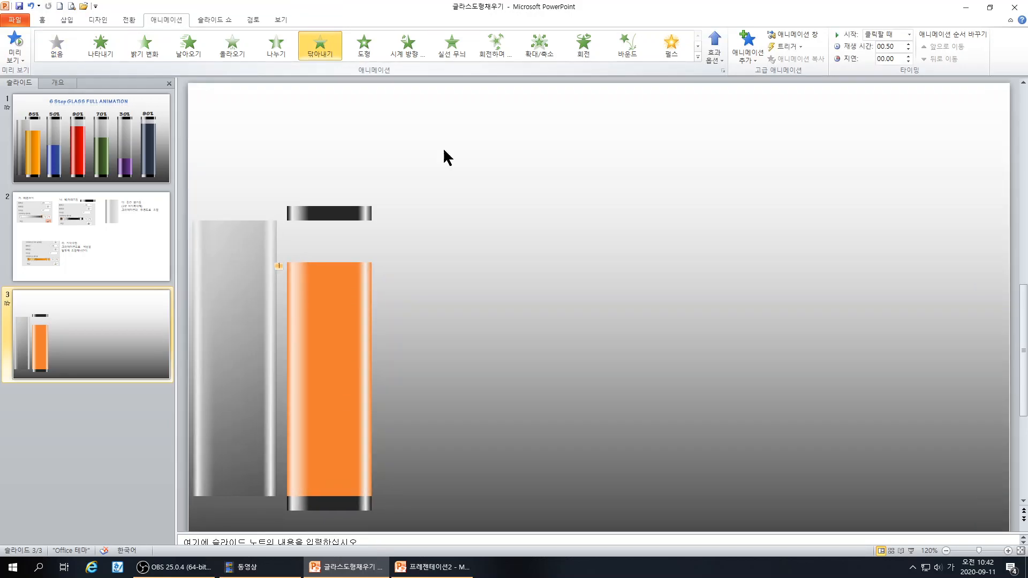
click(911, 551)
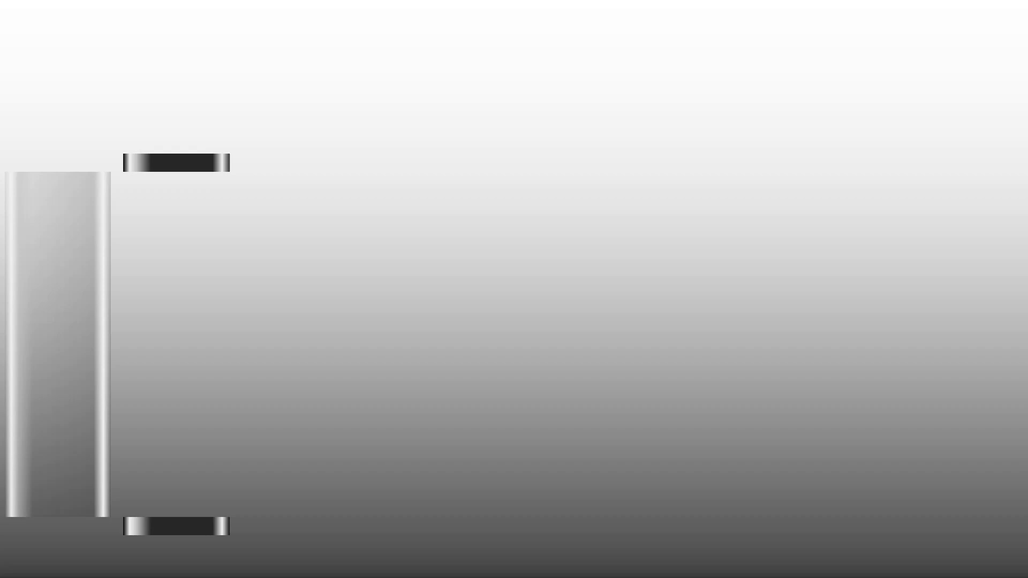
- Play the orange fill's Wipe animation, end the slide show and look at the animation's start options
key(space)
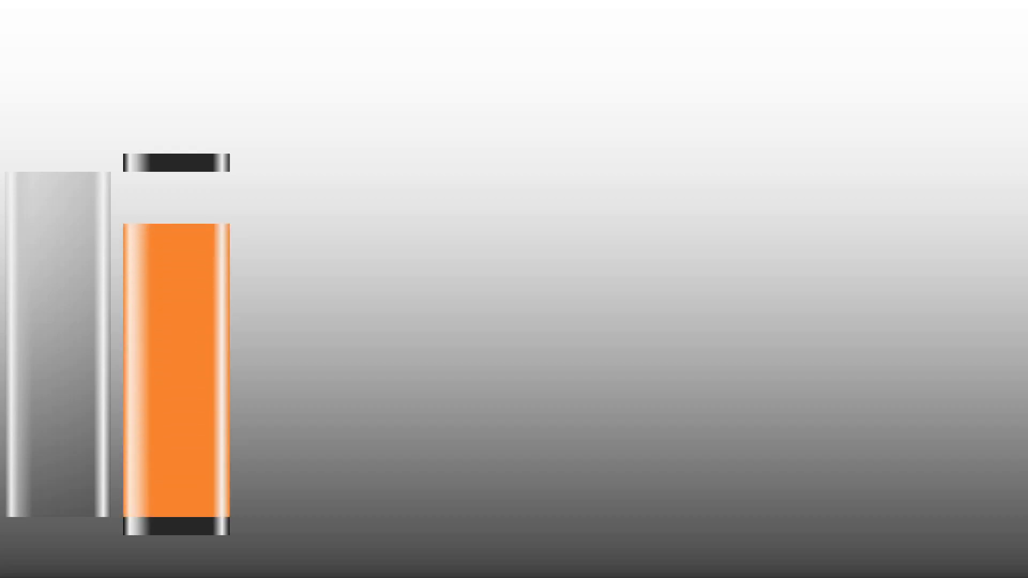
key(Escape)
click(358, 388)
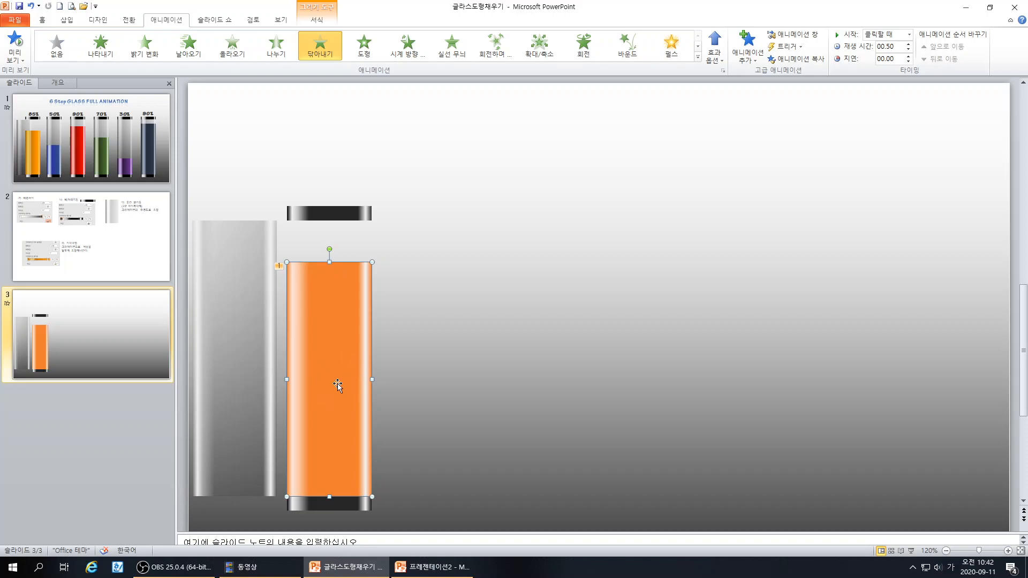
click(908, 34)
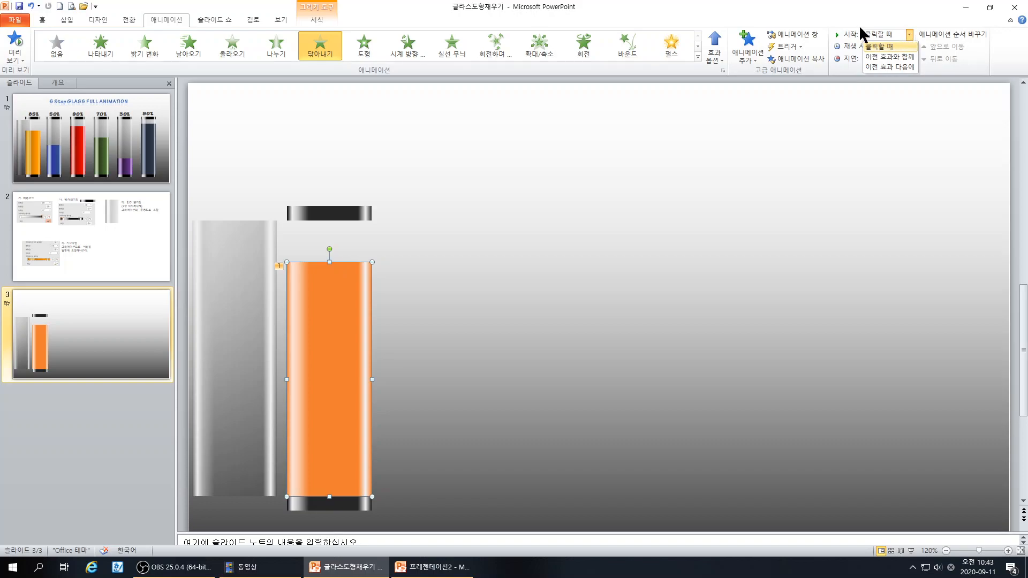
click(751, 116)
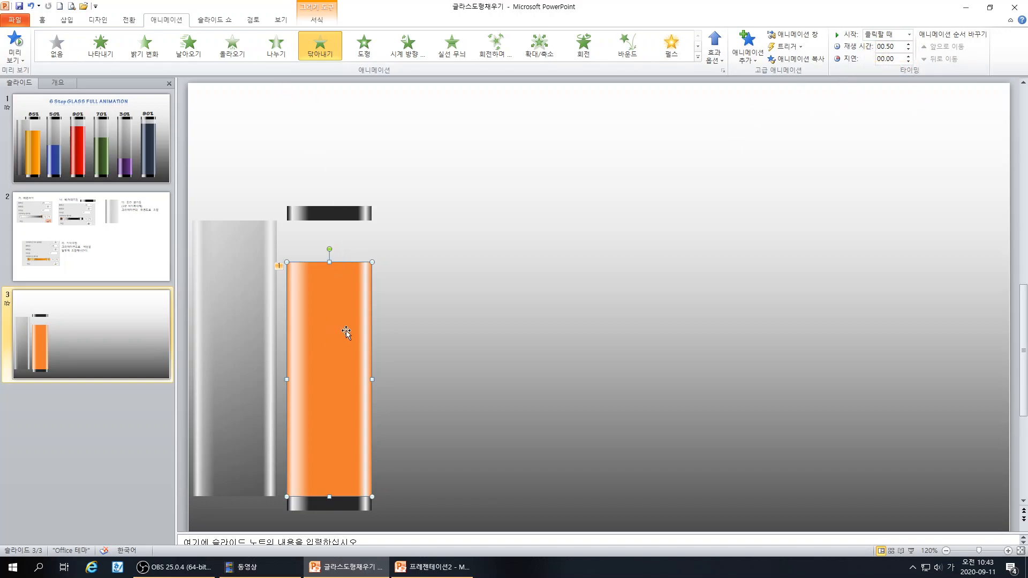
- Reapply the Wipe entrance animation to the orange fill and set its duration to 02.00
click(697, 58)
click(275, 97)
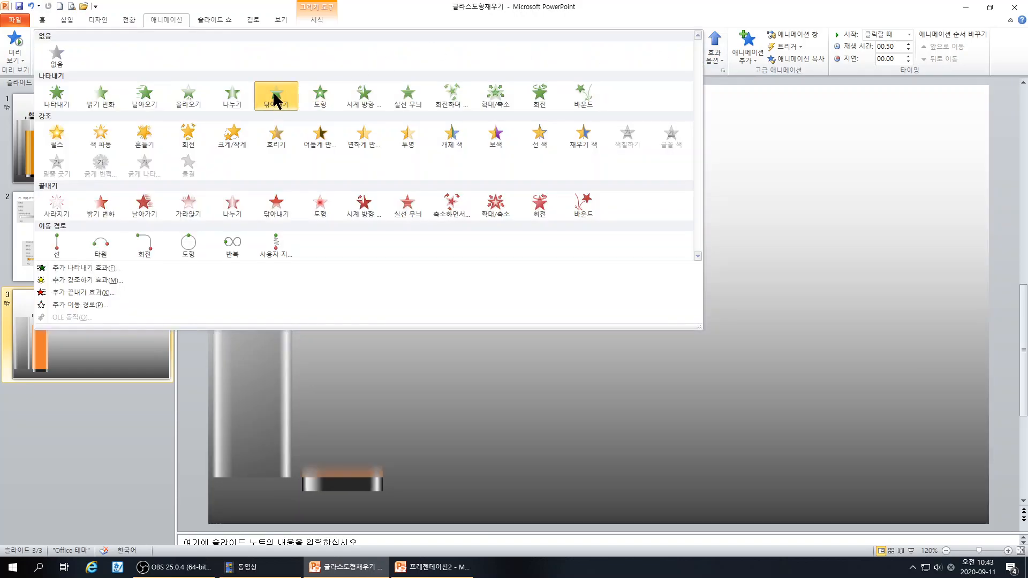
click(908, 44)
click(908, 44)
click(908, 44)
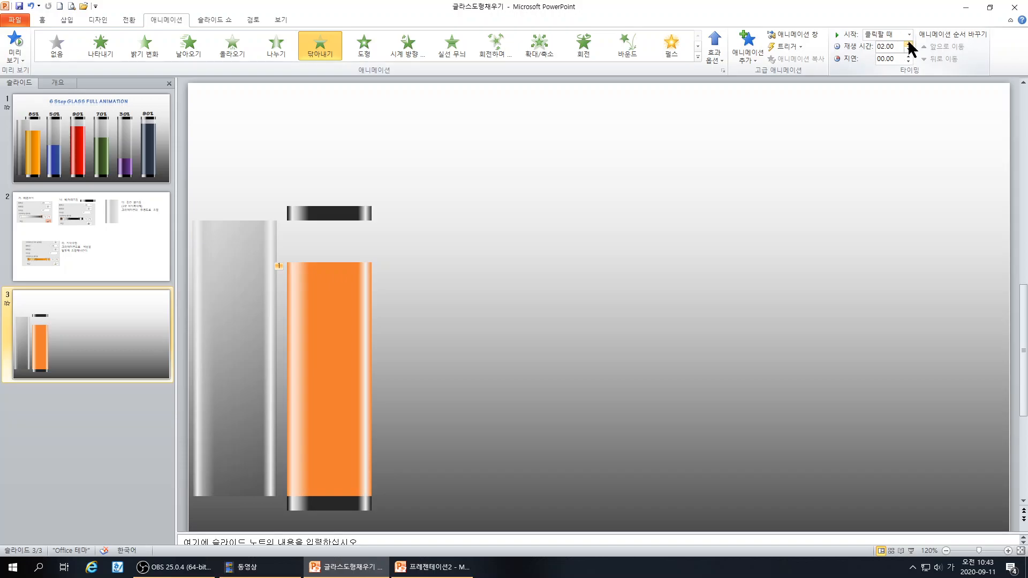
- Preview the fill in the slide show, set its animation duration to 01.75 and preview it again
click(911, 550)
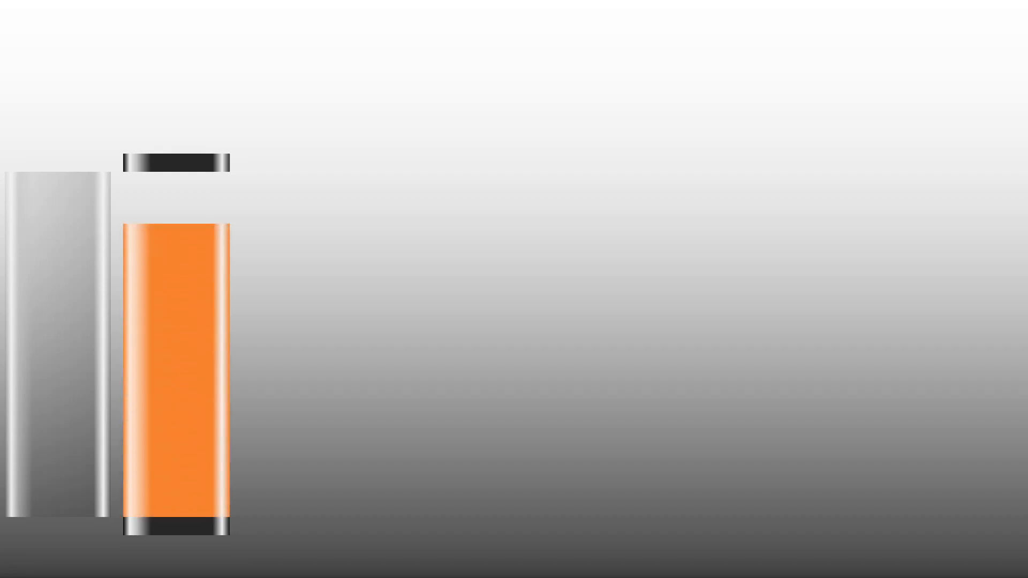
key(Escape)
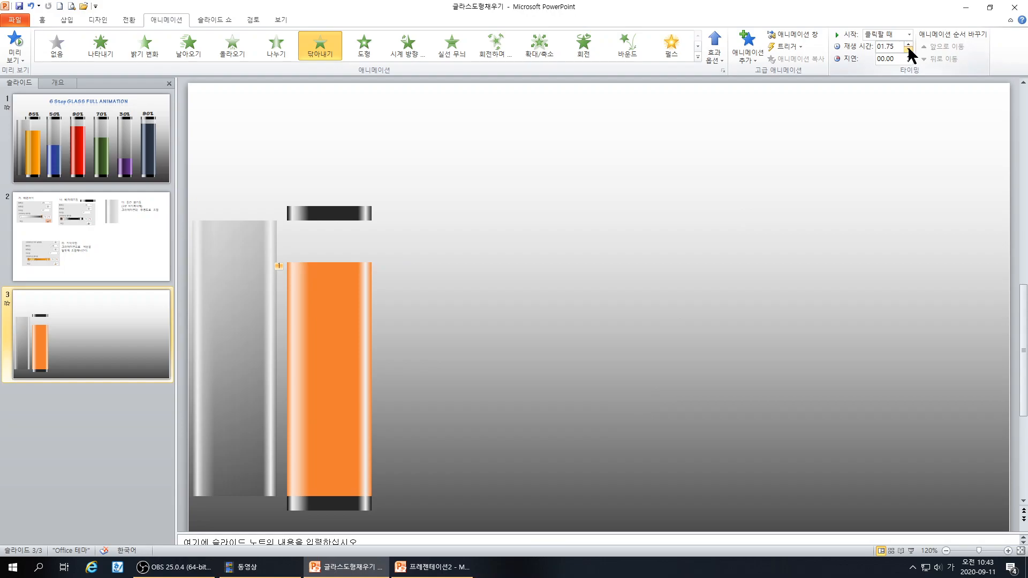
click(911, 551)
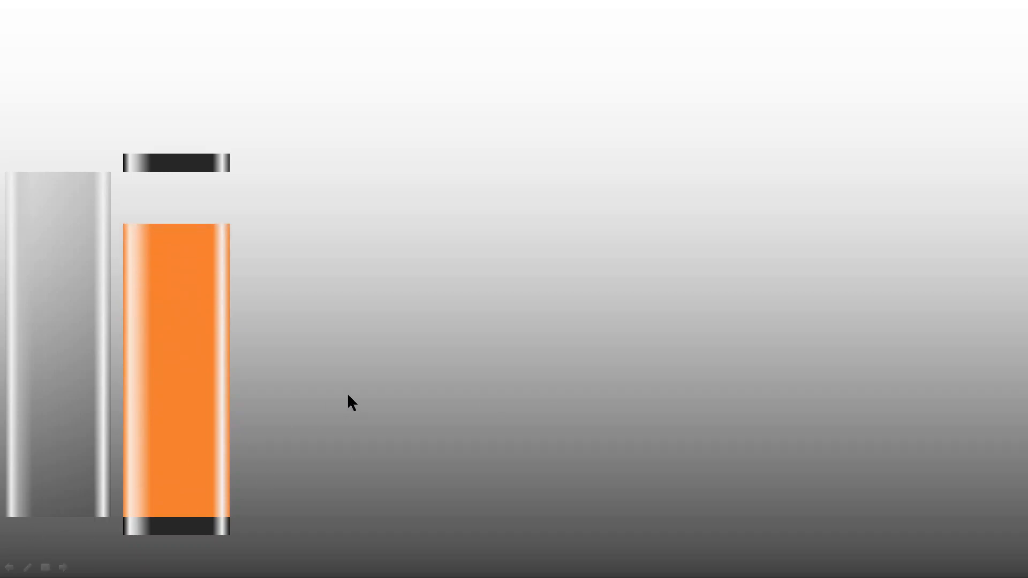
key(Escape)
- Move the glass body back over the orange fill between the two caps and play the fill animation in the slide show
drag(238, 390, 333, 390)
click(578, 447)
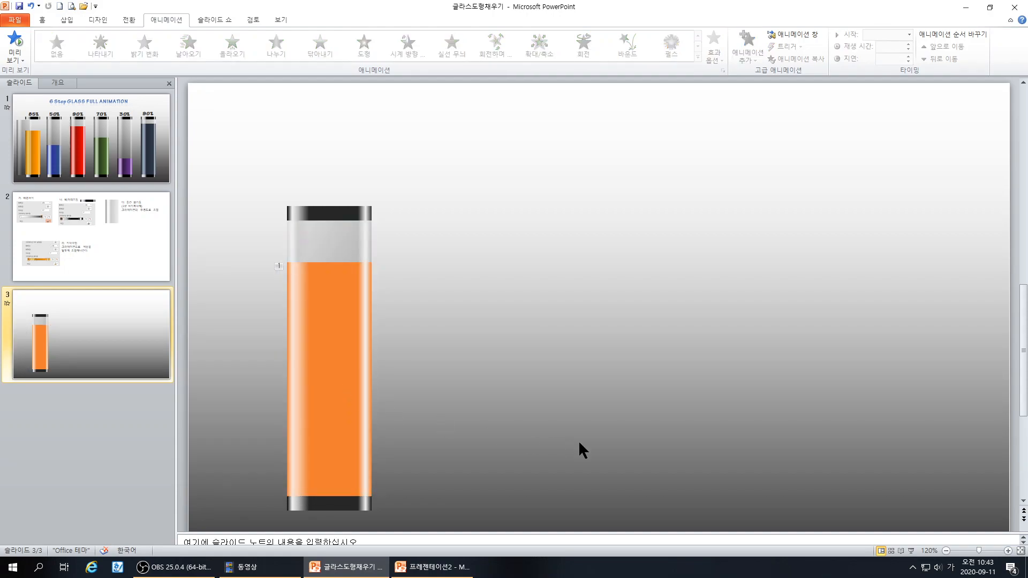
click(910, 550)
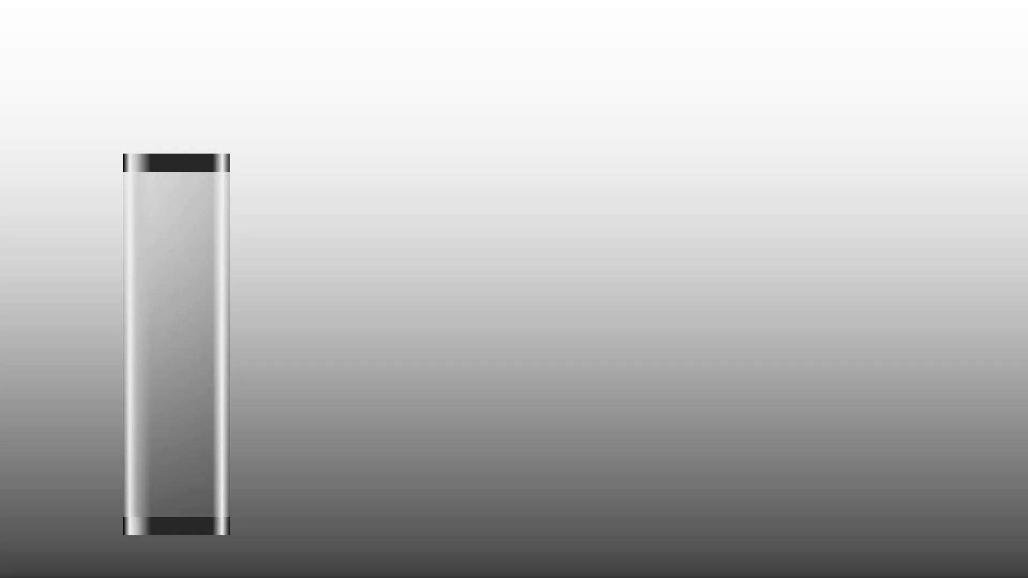
key(space)
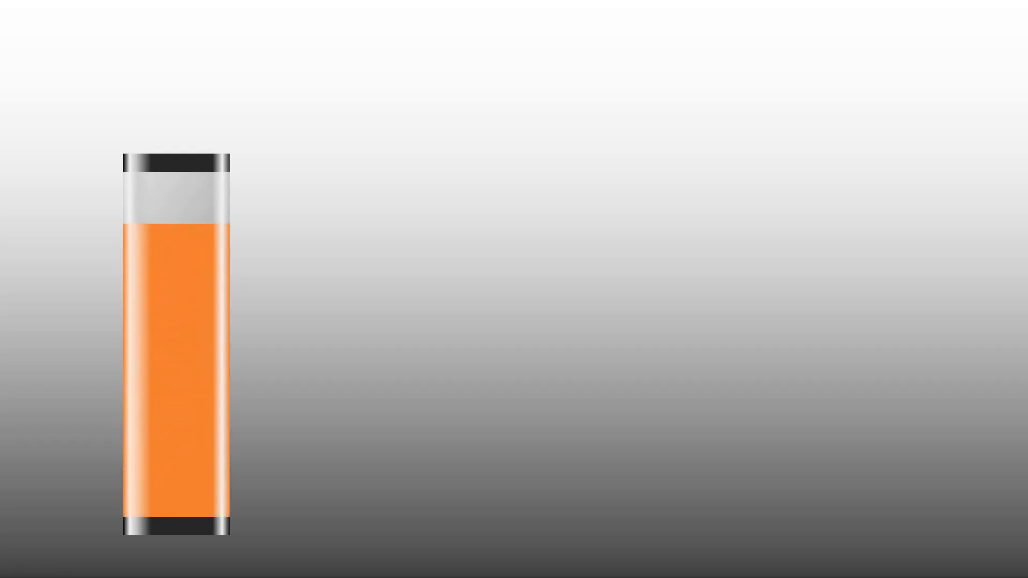
key(Escape)
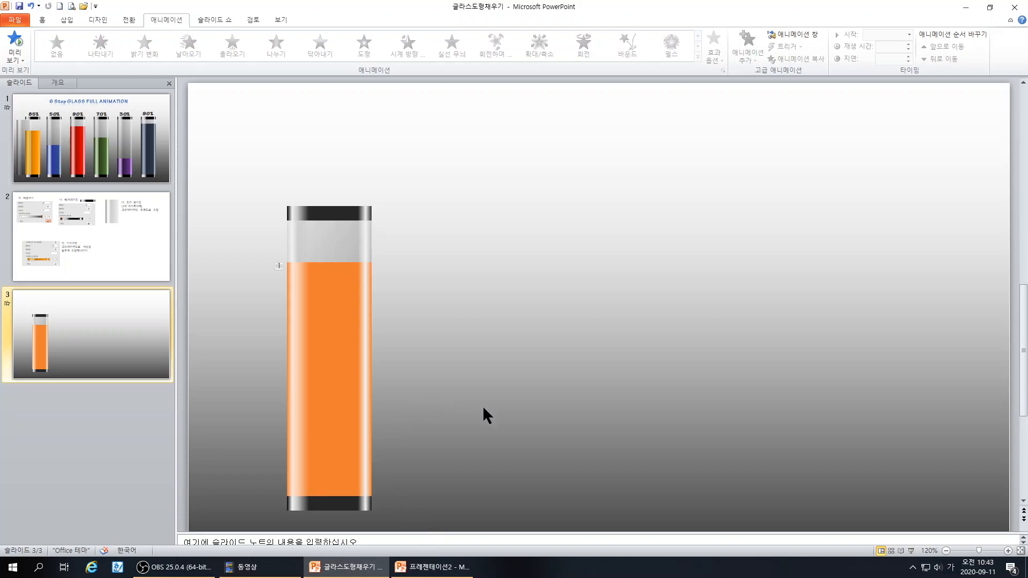
- Copy the complete tube four times along the slide to form a row of five tubes, and fit the slide to the window
mouse_move(244, 183)
mouse_down()
mouse_move(319, 274)
mouse_move(449, 526)
mouse_up()
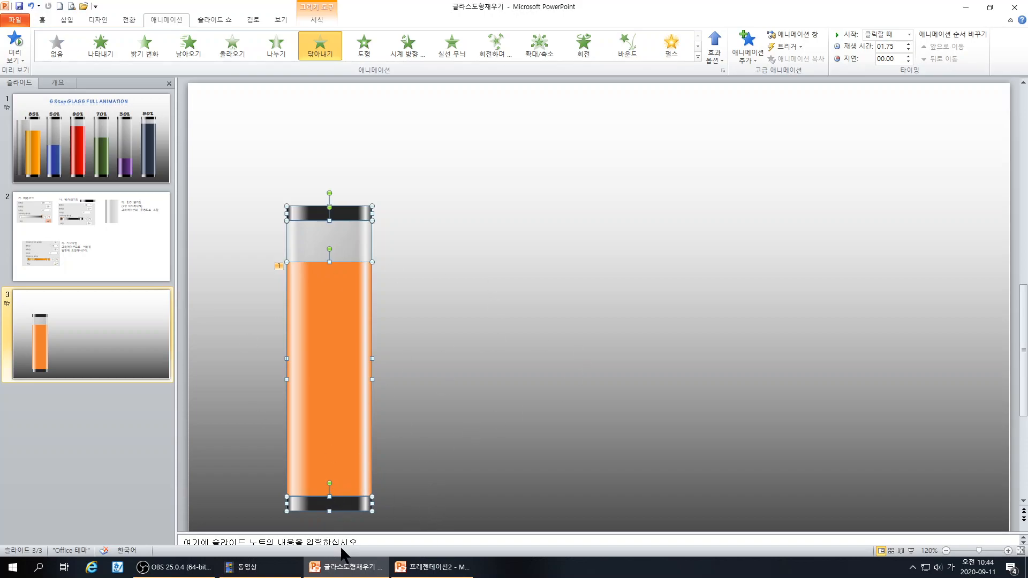
drag(335, 389, 963, 358)
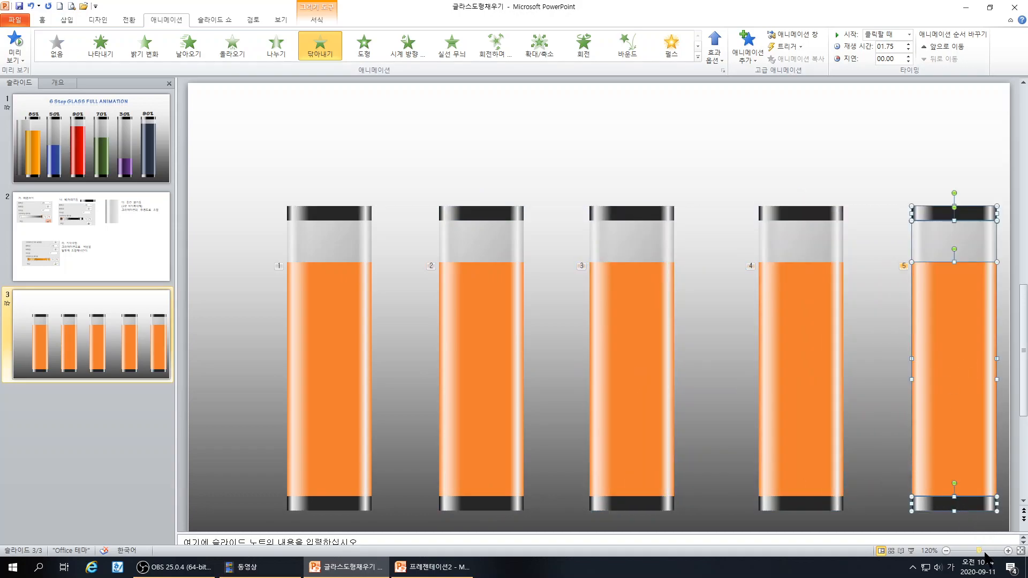
click(952, 551)
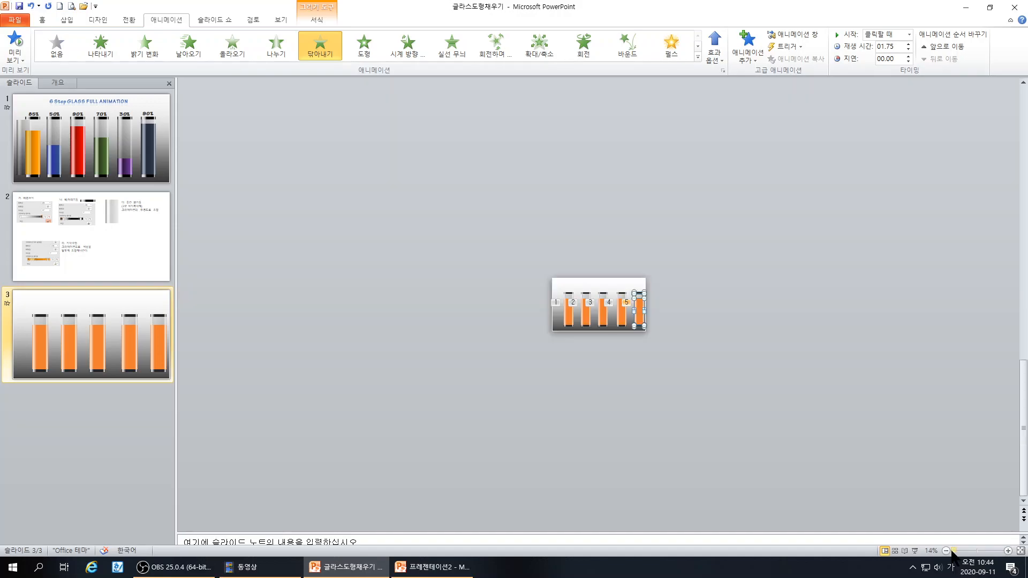
click(1020, 551)
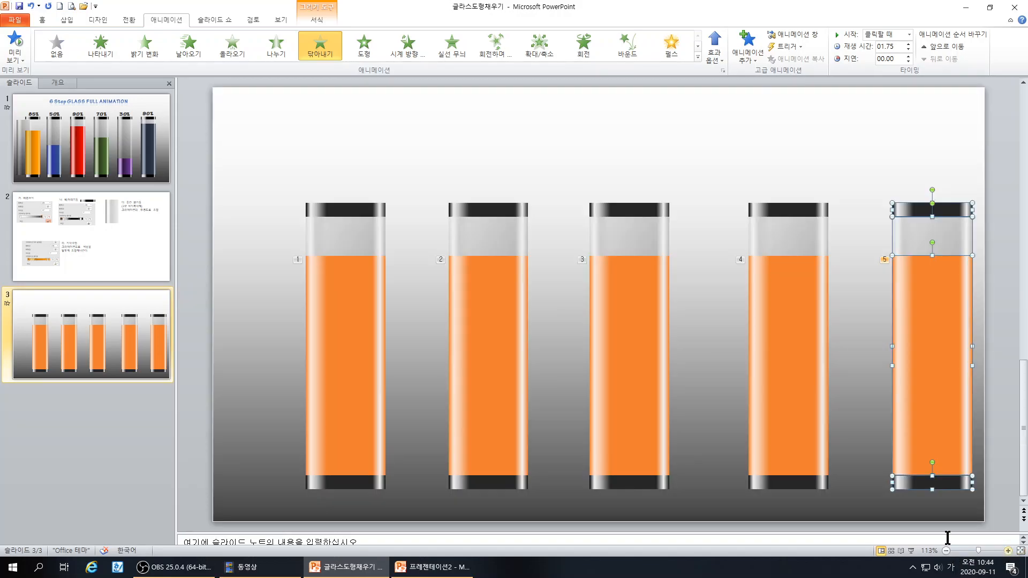
- Select all five tubes with their parts and shift the row slightly to the left on the slide
click(821, 513)
drag(256, 155, 1017, 524)
drag(638, 396, 611, 397)
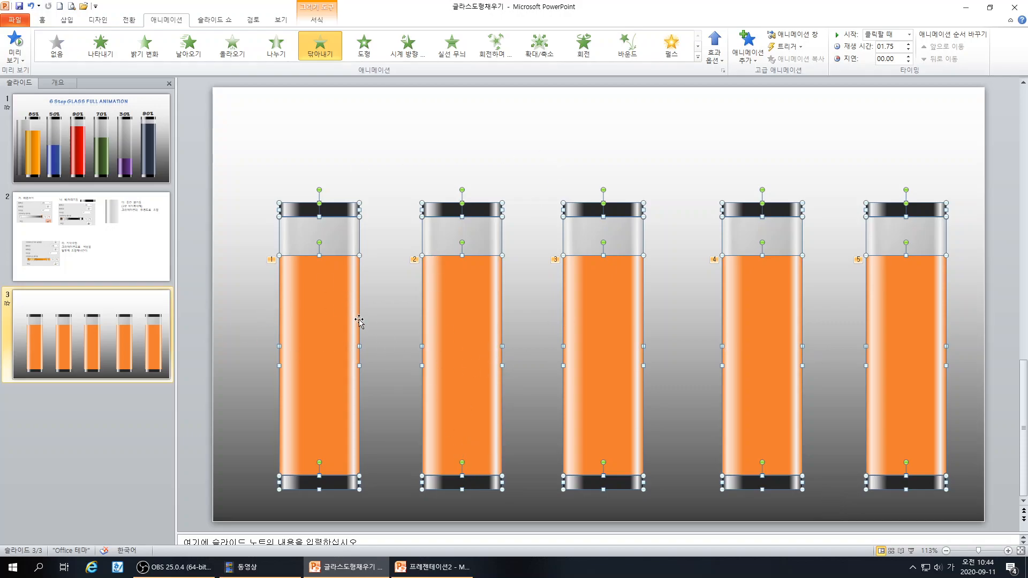
- Shift the second and third tubes slightly to the right to even out the spacing between the tubes
click(376, 328)
drag(403, 170, 569, 541)
drag(458, 398, 461, 398)
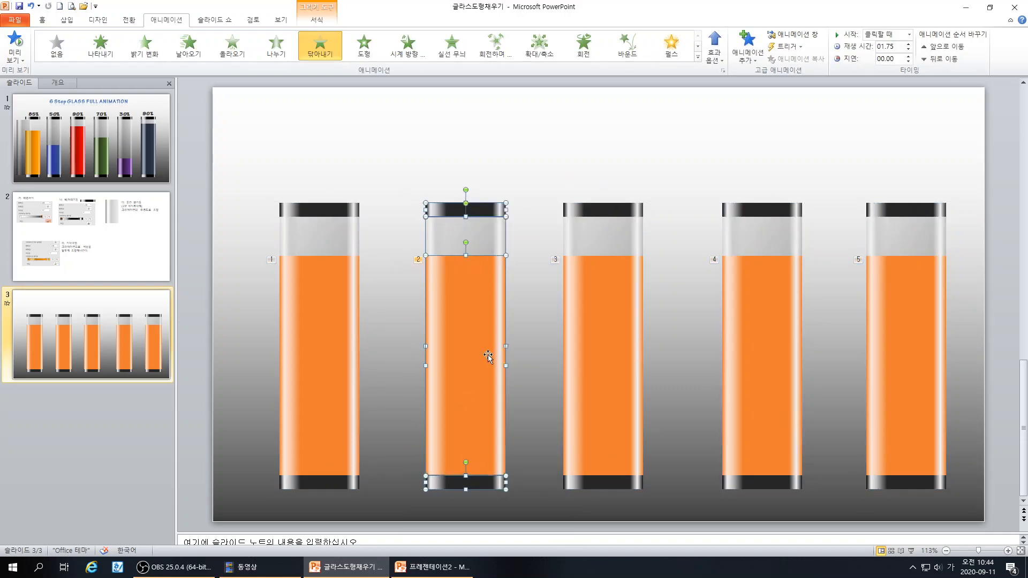
drag(542, 168, 670, 468)
drag(630, 416, 640, 416)
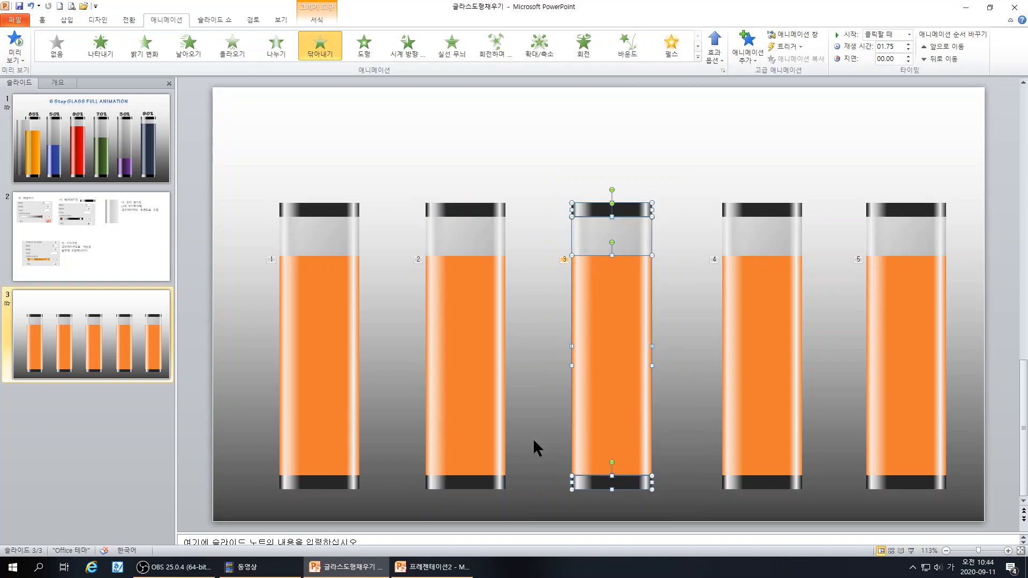
click(393, 465)
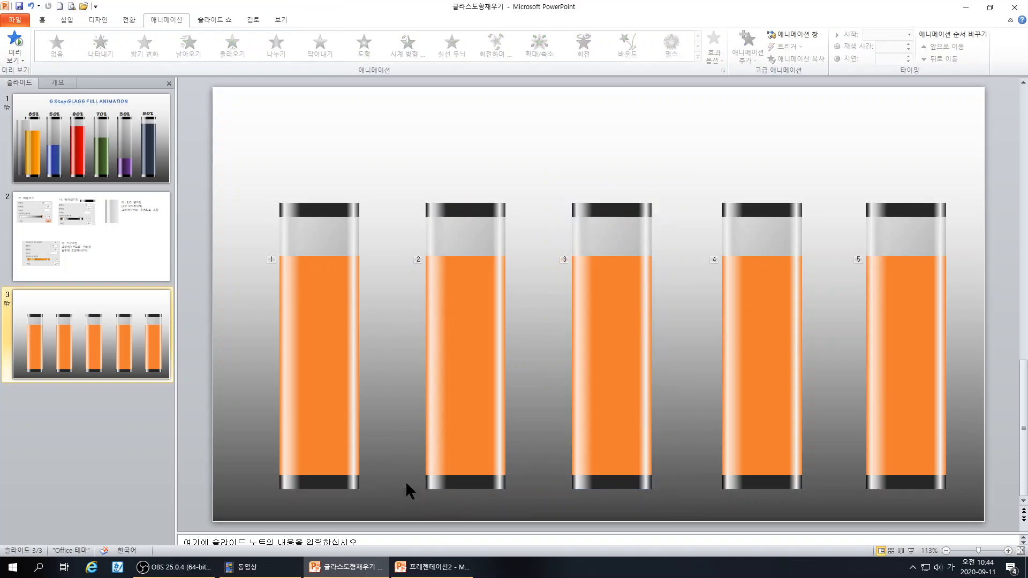
- Try moving the second tube's orange fill out to the left, undo the move and start the slide show
drag(460, 401, 413, 396)
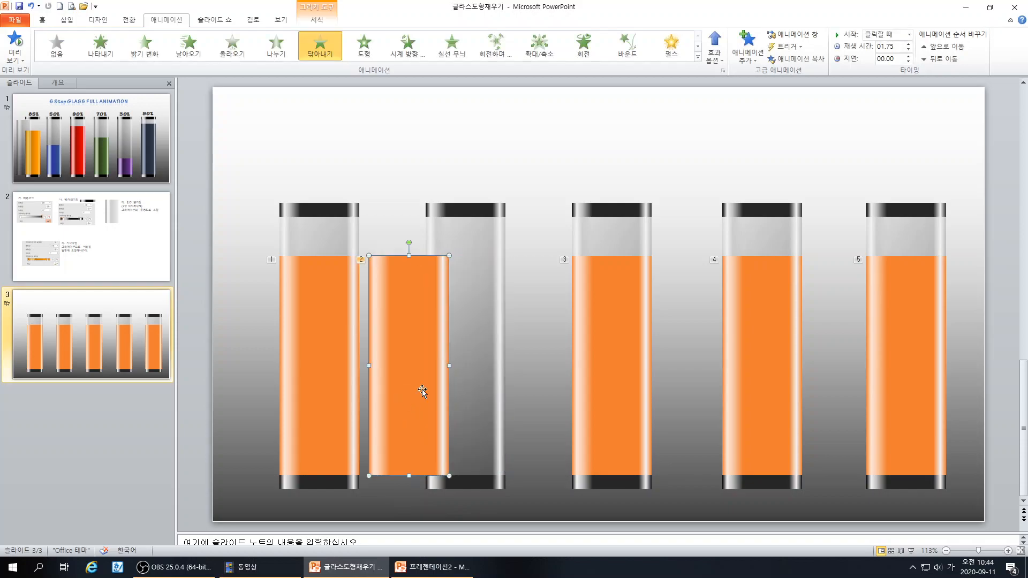
key(ctrl+z)
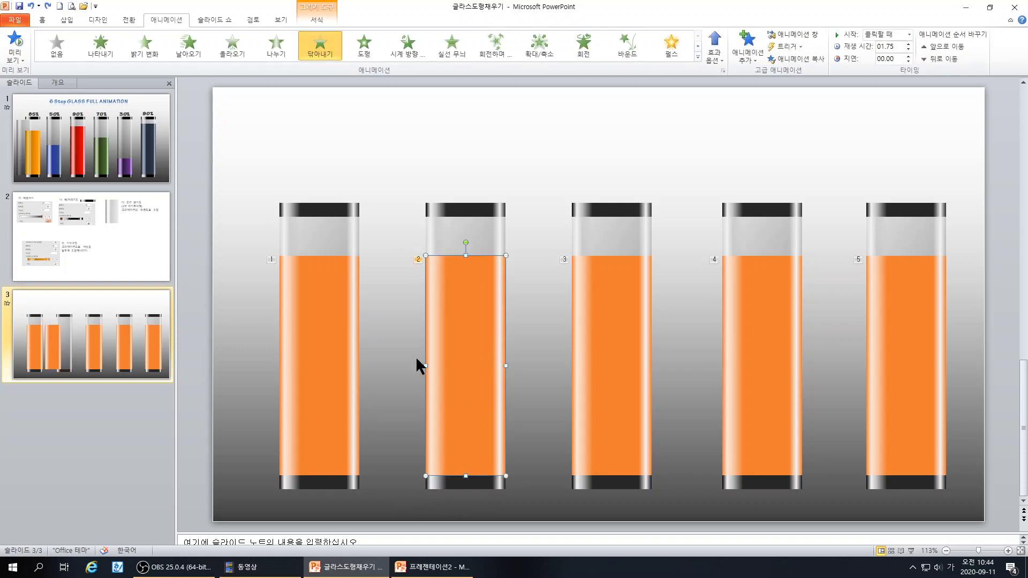
click(525, 419)
click(911, 550)
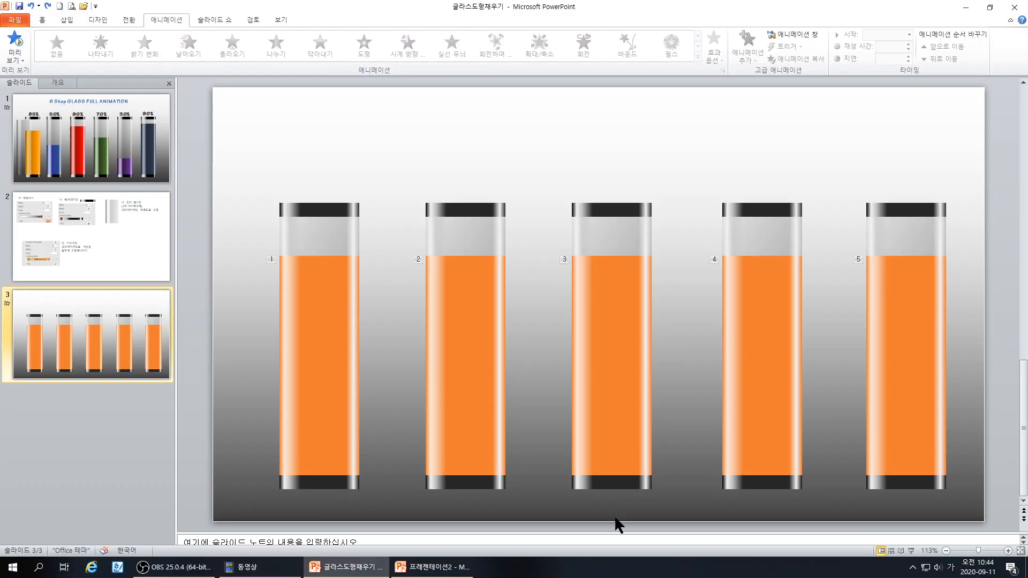
- Lower the second tube's orange fill to just over half the glass height and set its 0% gradient stop to Gold, Accent 4
click(470, 362)
mouse_move(471, 342)
mouse_down()
mouse_move(457, 360)
mouse_move(409, 349)
mouse_move(474, 344)
mouse_up()
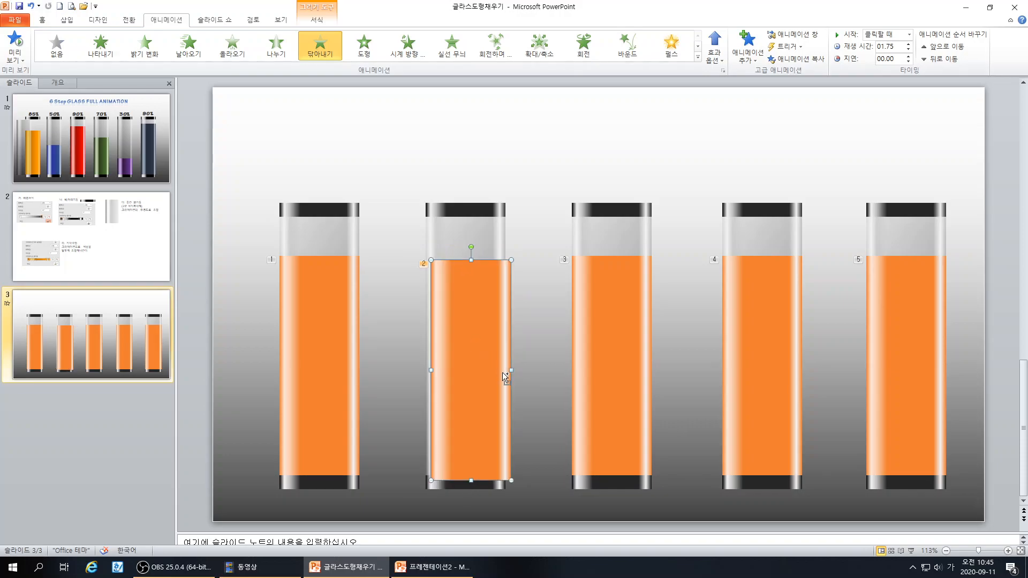
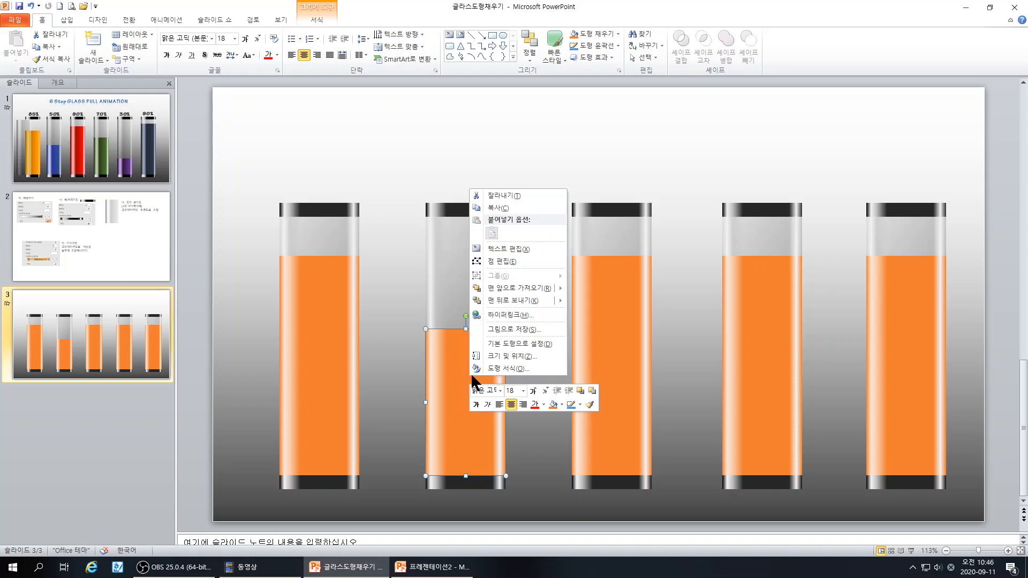
click(508, 368)
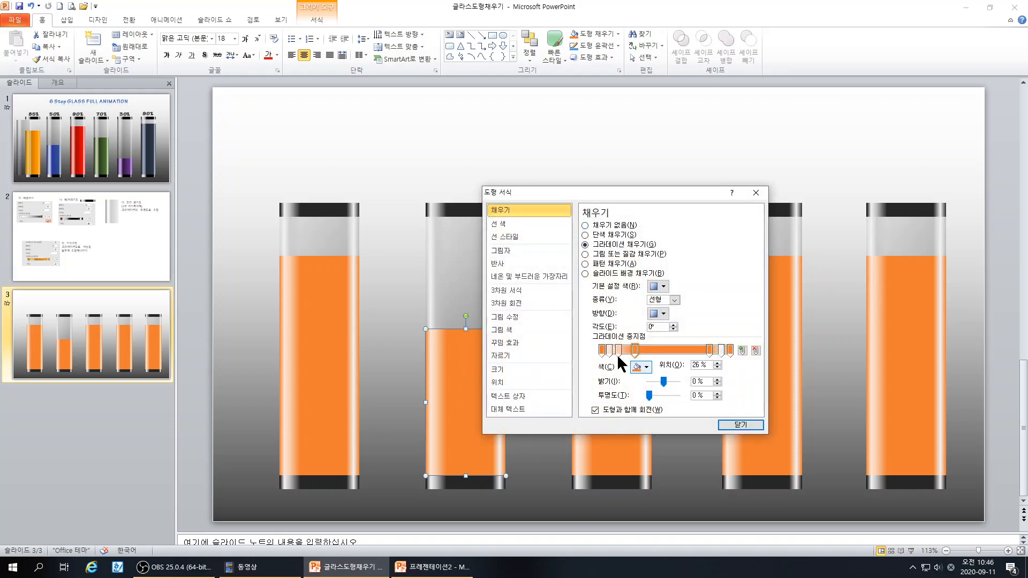
click(602, 350)
click(646, 368)
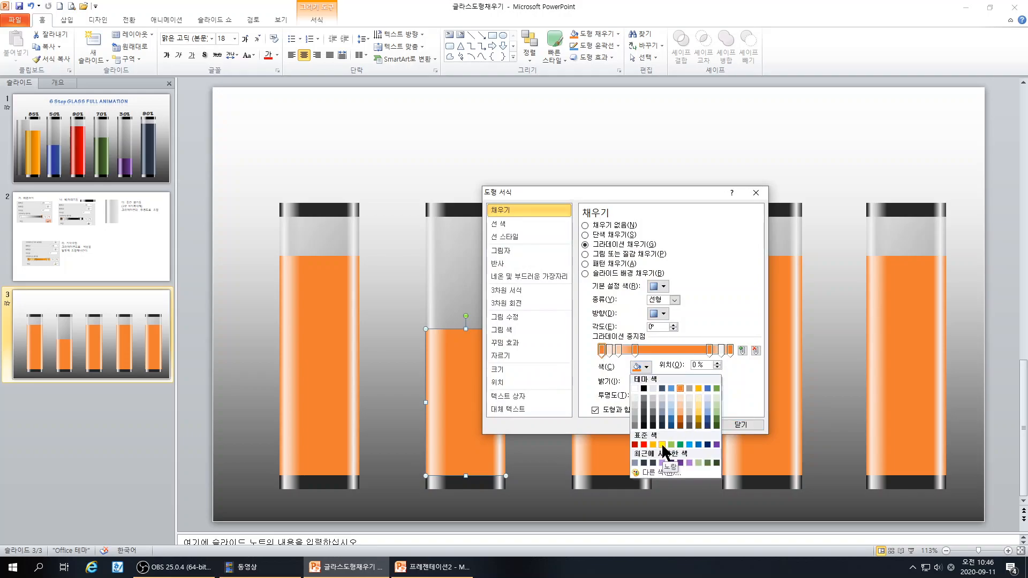
click(698, 388)
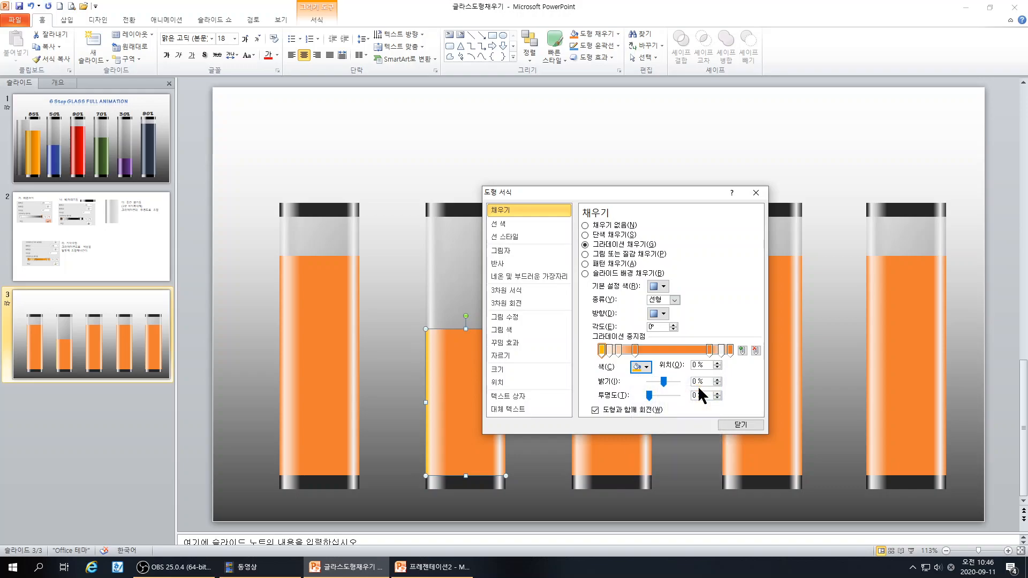
- Set the second fill's 6% gradient stop to Gold, Accent 4, 80% lighter, and its 13% stop to the 60% lighter gold
click(610, 349)
click(647, 367)
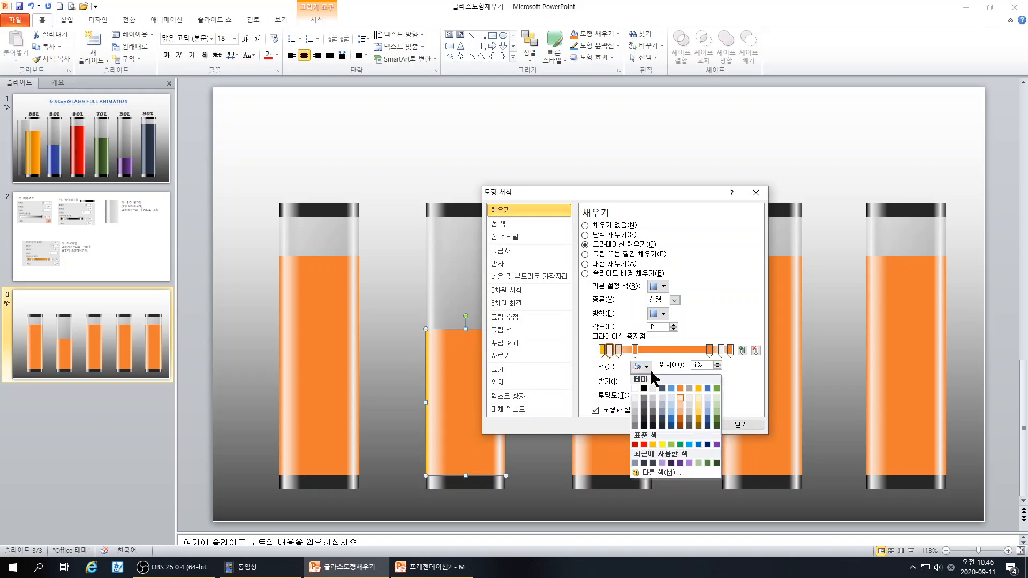
click(697, 397)
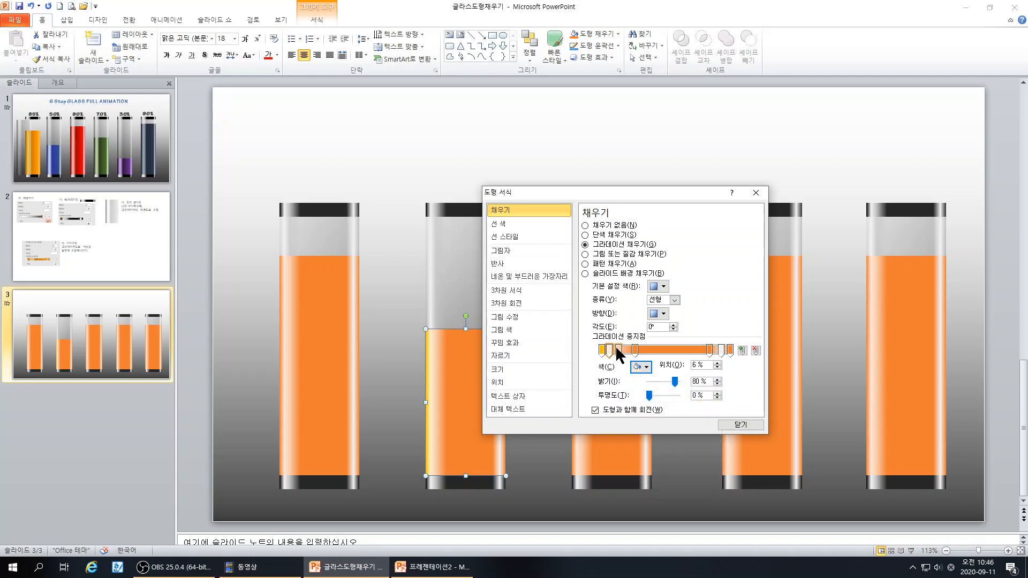
click(618, 349)
click(647, 363)
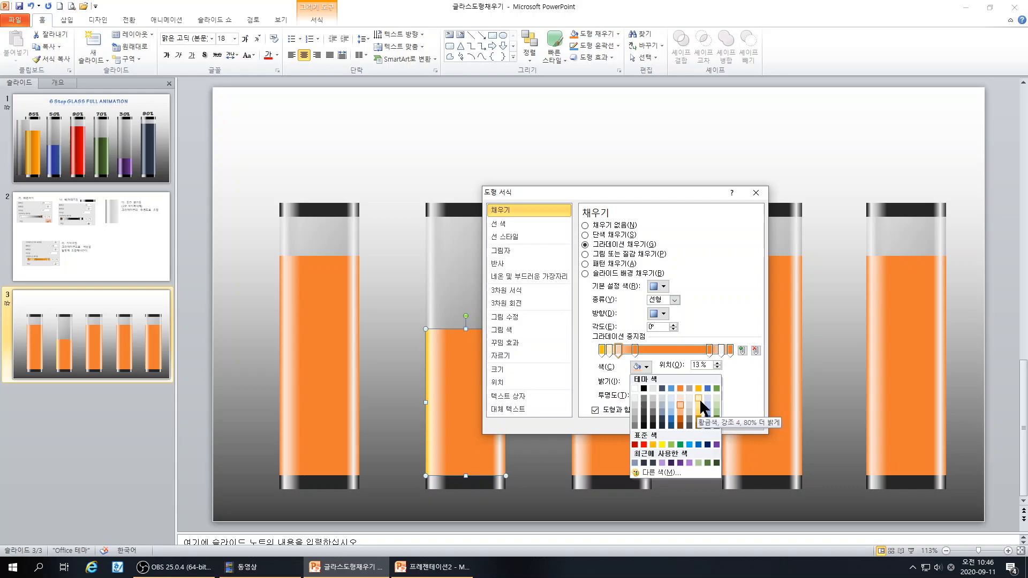
click(700, 404)
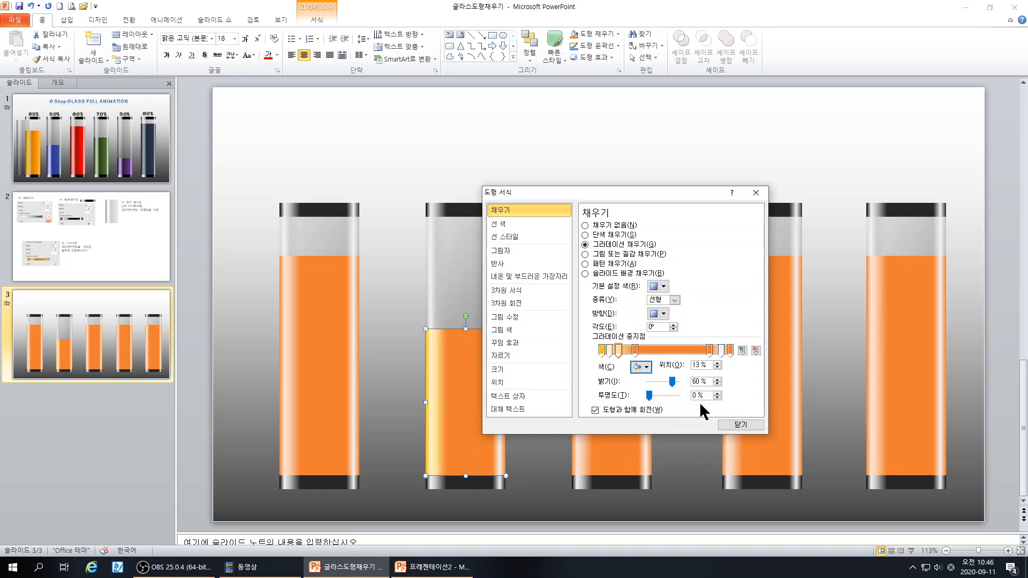
- Set the second fill's gradient stop at 26% to Gold, Accent 4
click(635, 349)
click(647, 366)
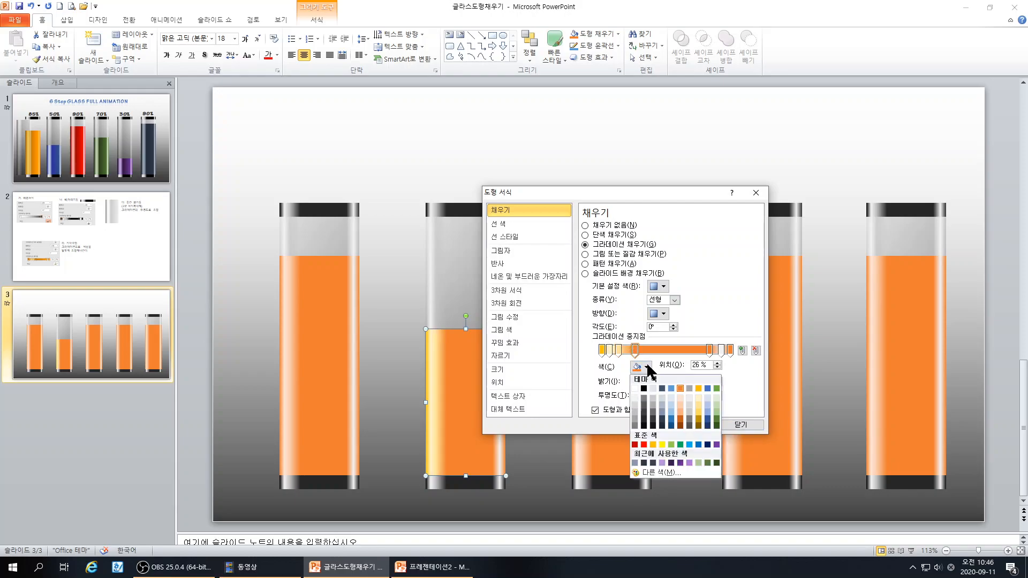
click(698, 385)
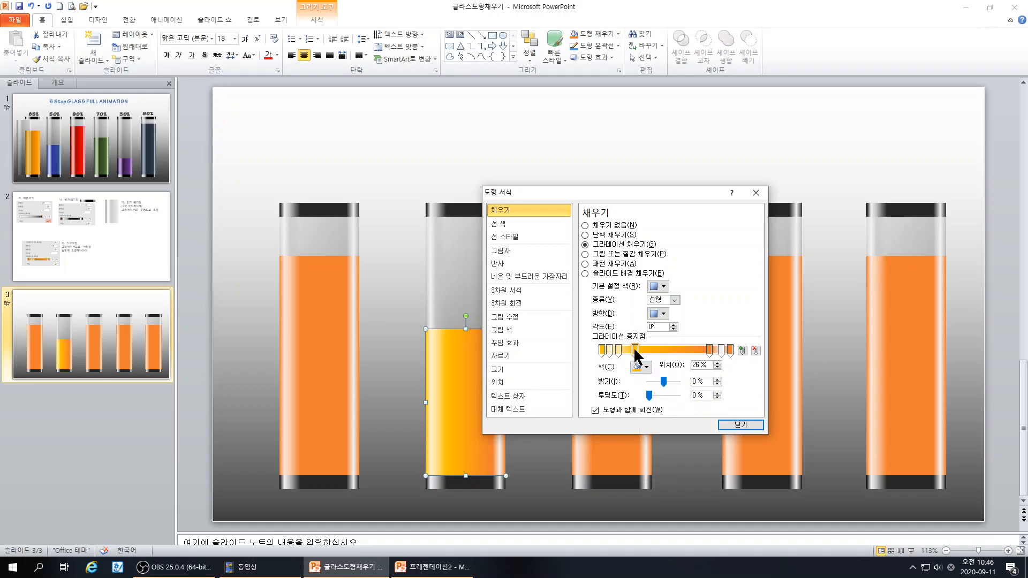
- Shift the second fill's 26% gradient stop slightly towards the start and move the two light stops before it to 5% and 12%
drag(635, 349, 632, 351)
click(616, 349)
click(610, 348)
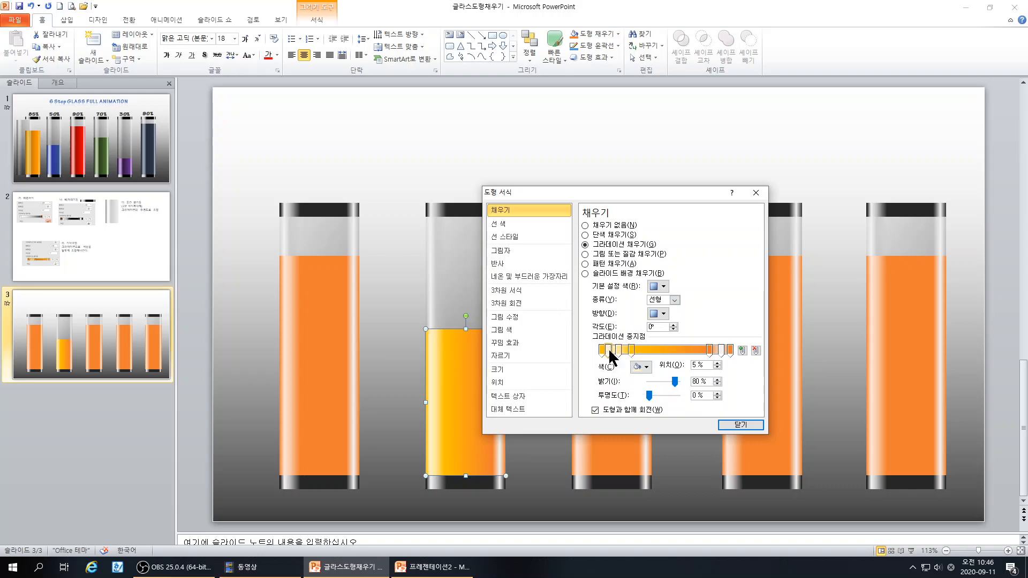
click(616, 350)
mouse_move(615, 352)
mouse_down()
mouse_move(632, 351)
mouse_move(613, 356)
mouse_up()
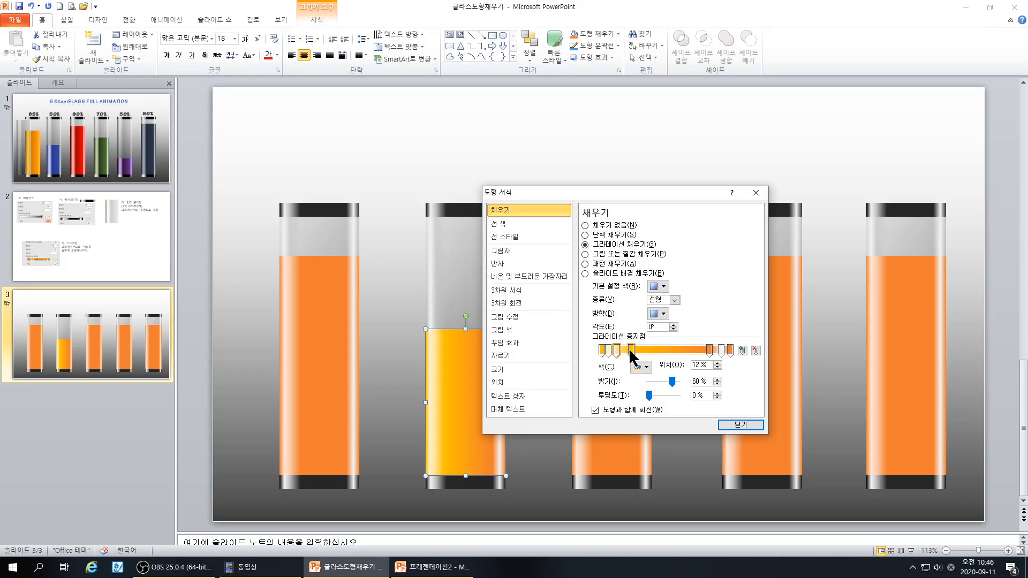
click(632, 351)
- Set the second fill's gradient stops at 84% and 100% to Gold, Accent 4
click(710, 350)
click(647, 366)
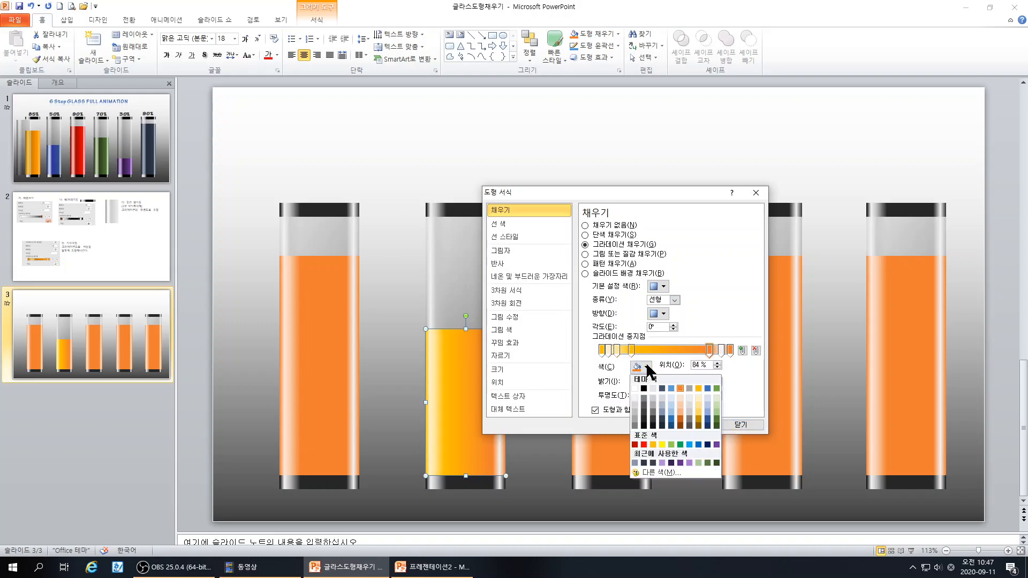
click(699, 388)
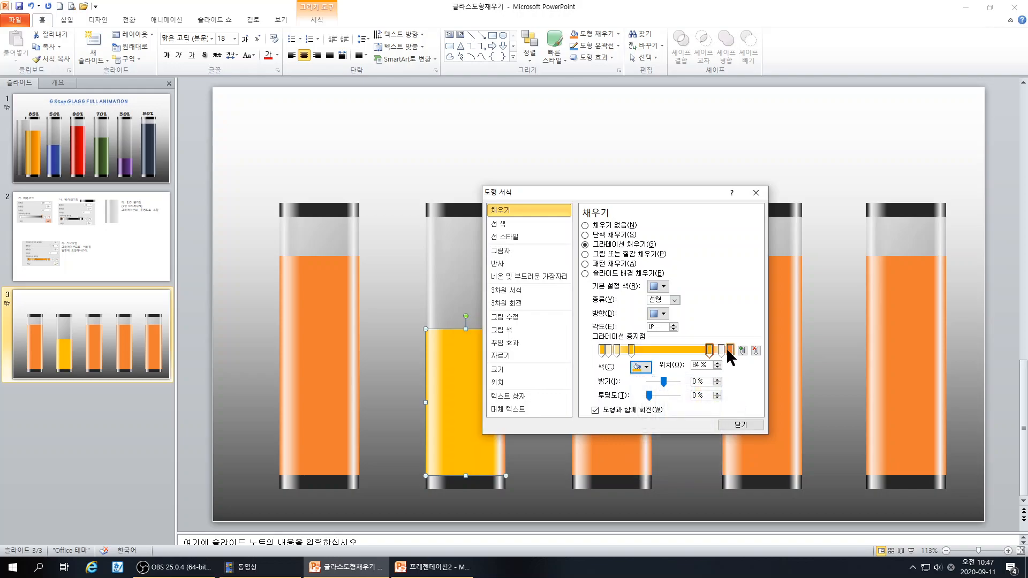
click(729, 349)
click(647, 366)
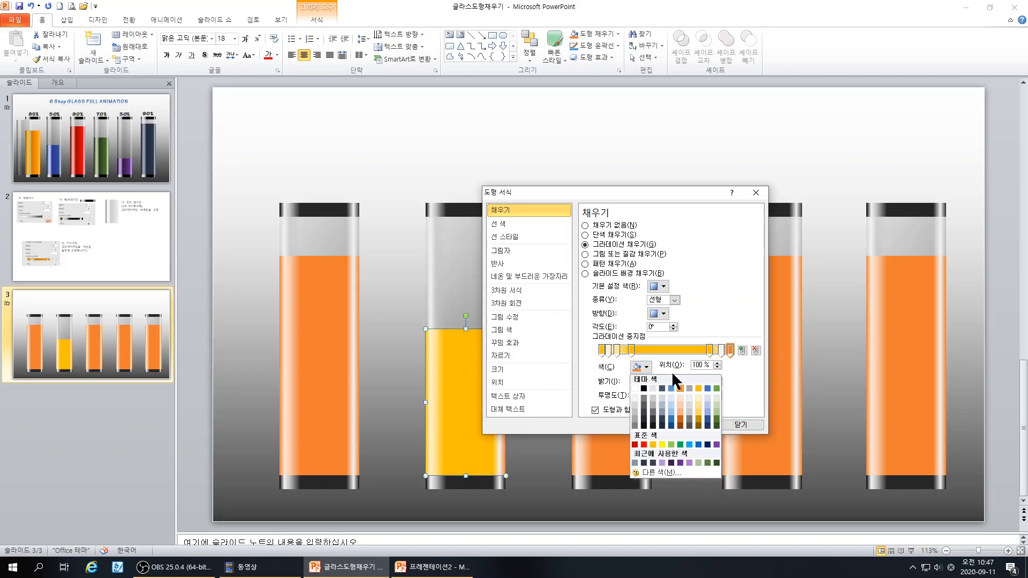
click(698, 388)
- Set the second fill's 93% gradient stop to Gold, Accent 4, 80% lighter, and close the shape formatting
drag(716, 349, 722, 349)
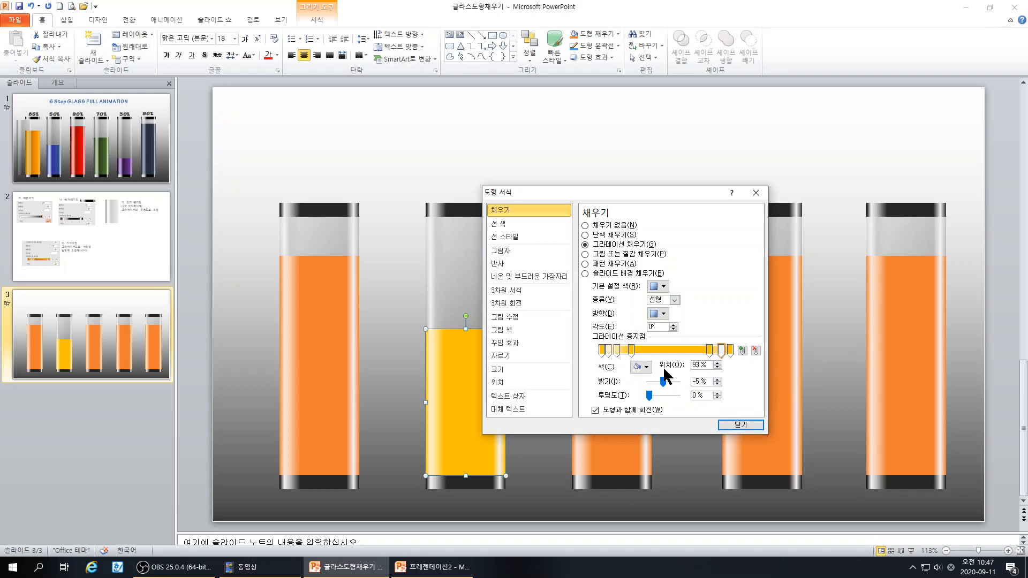
click(646, 366)
click(699, 398)
drag(620, 190, 773, 191)
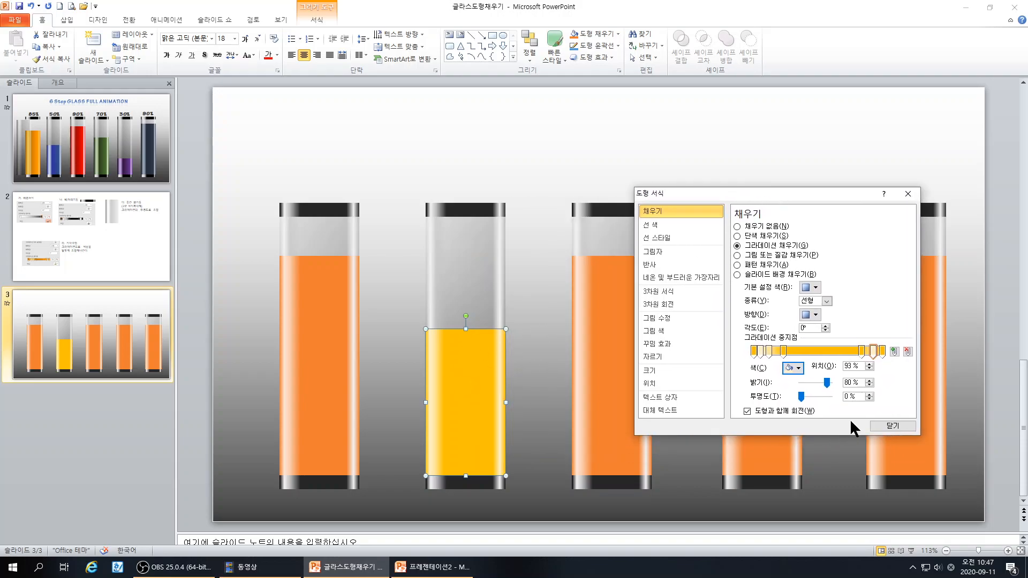
click(892, 425)
click(533, 422)
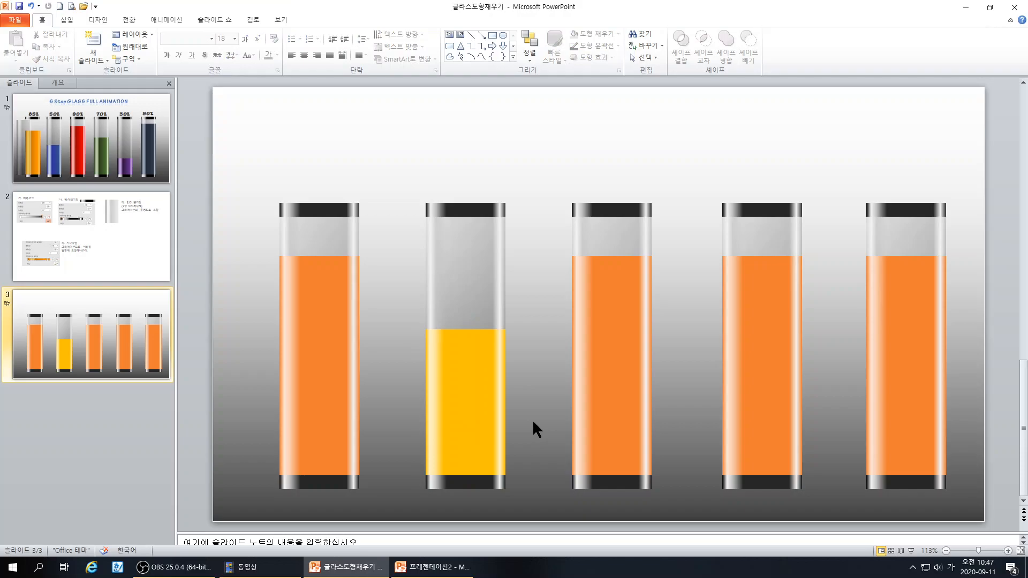
- Send the second tube's gold fill to the back of the slide's stacking order
click(465, 399)
right_click(466, 399)
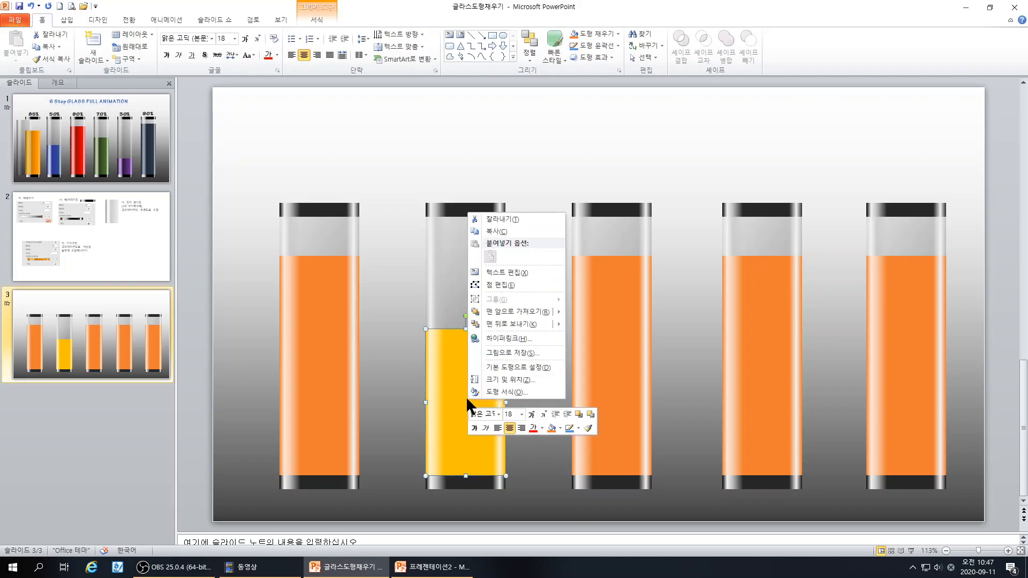
click(497, 323)
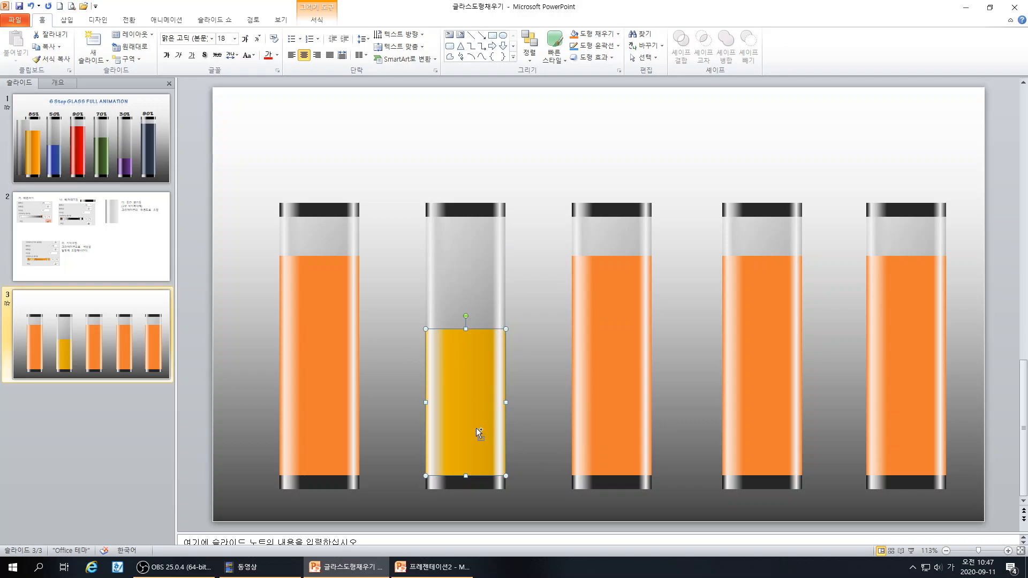
click(517, 422)
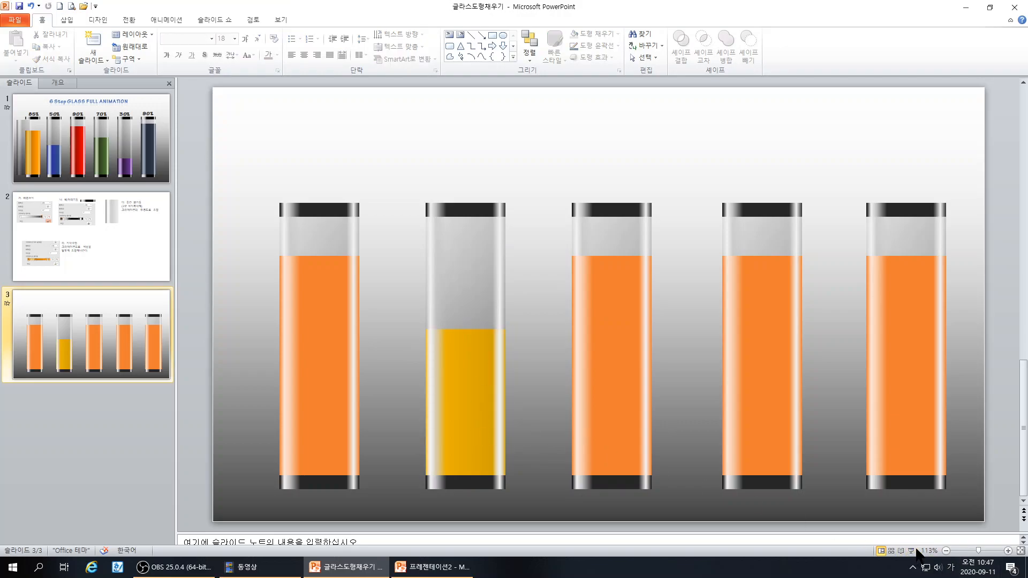
- Check the second tube's glass over its fill, play the current slide's fill animations and exit the slide show
click(470, 313)
mouse_move(470, 313)
mouse_down()
mouse_move(451, 305)
mouse_move(474, 306)
mouse_up()
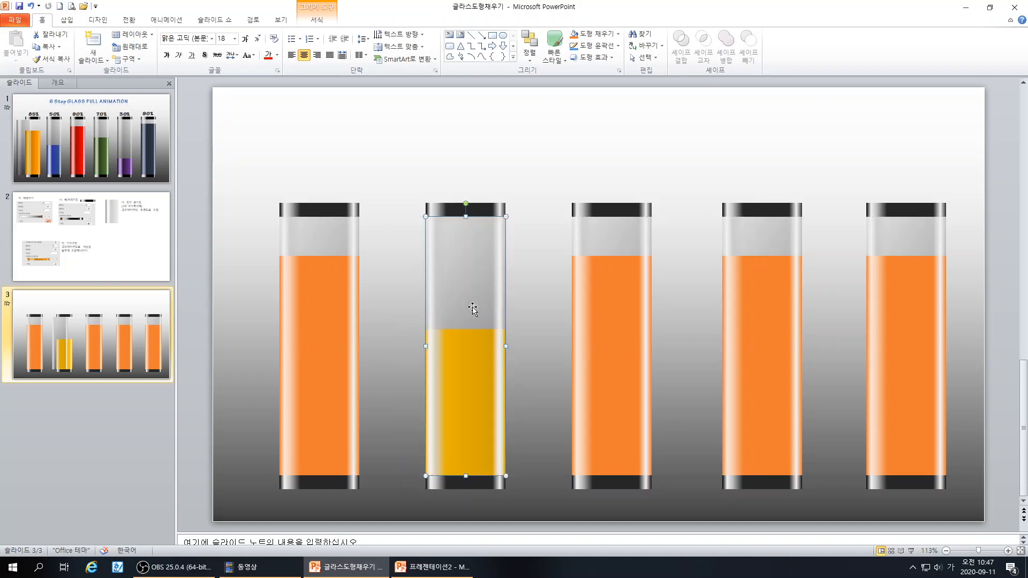
click(527, 376)
click(466, 302)
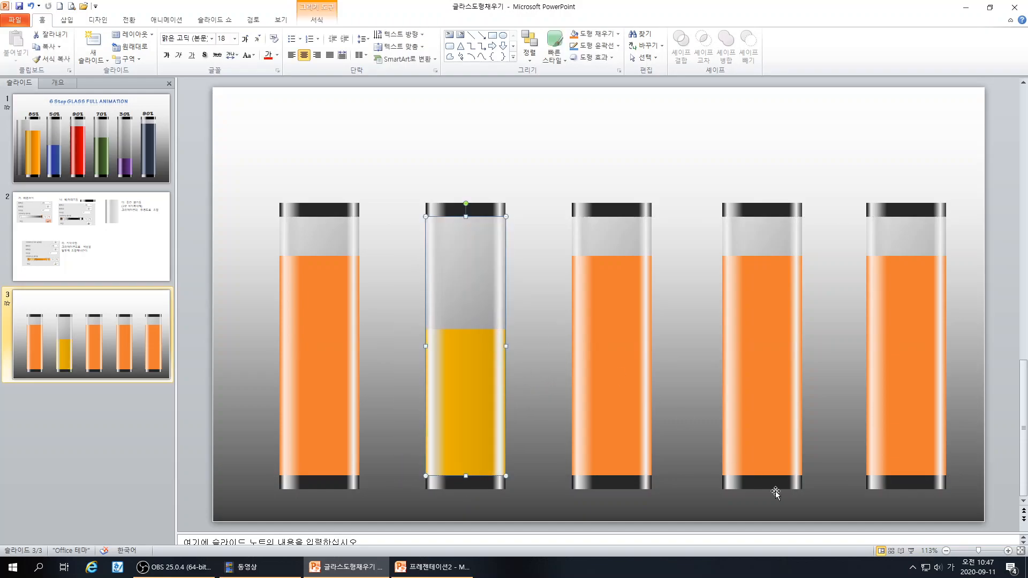
click(911, 550)
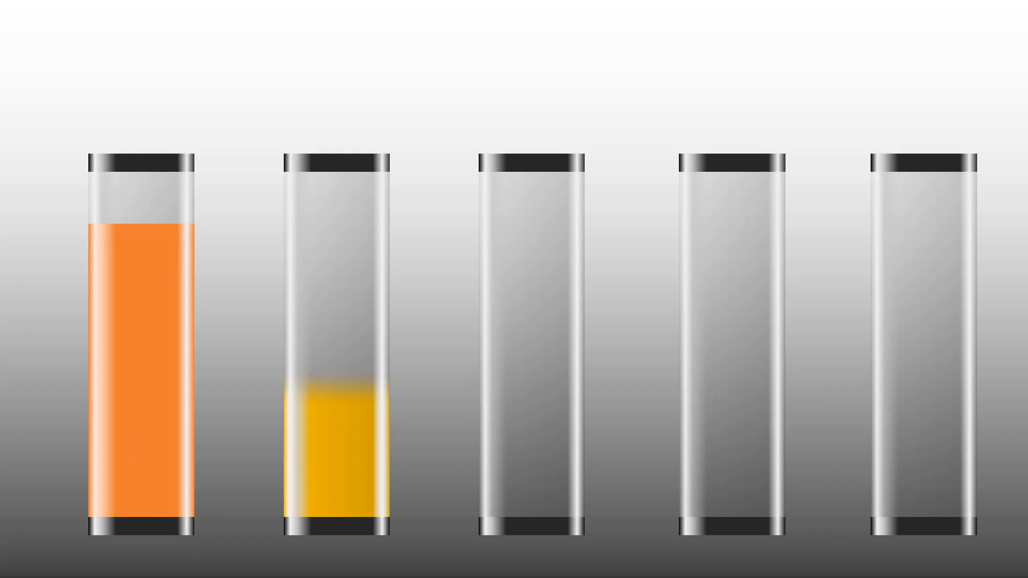
key(Escape)
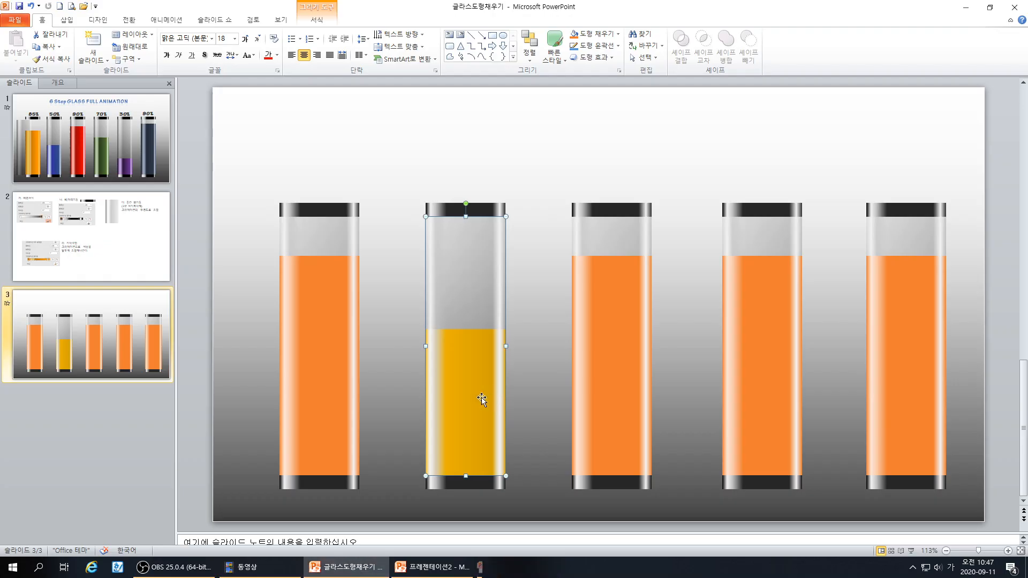
- Send the second tube's glass to the back, behind its gold fill
right_click(465, 393)
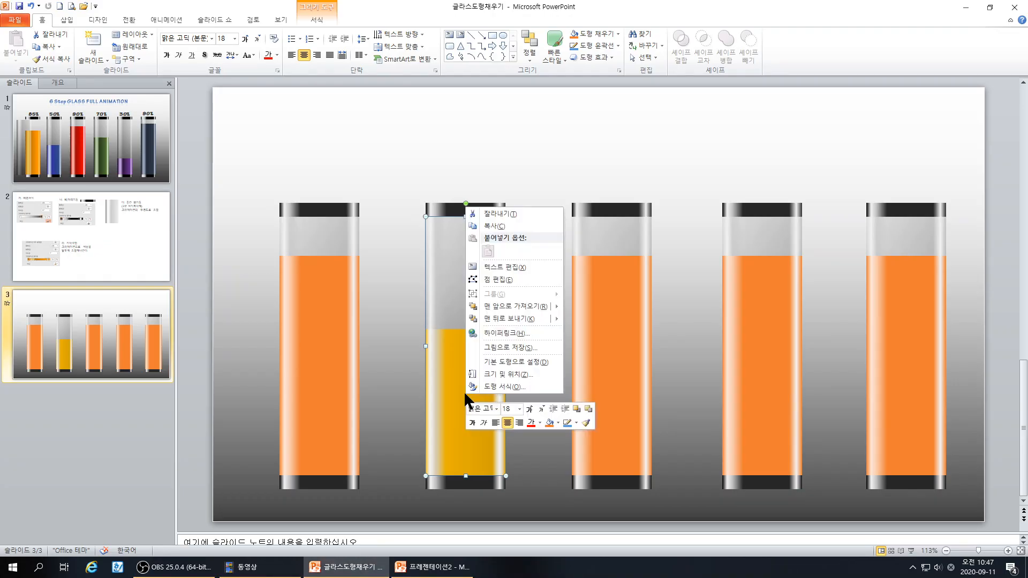
key(Escape)
click(545, 445)
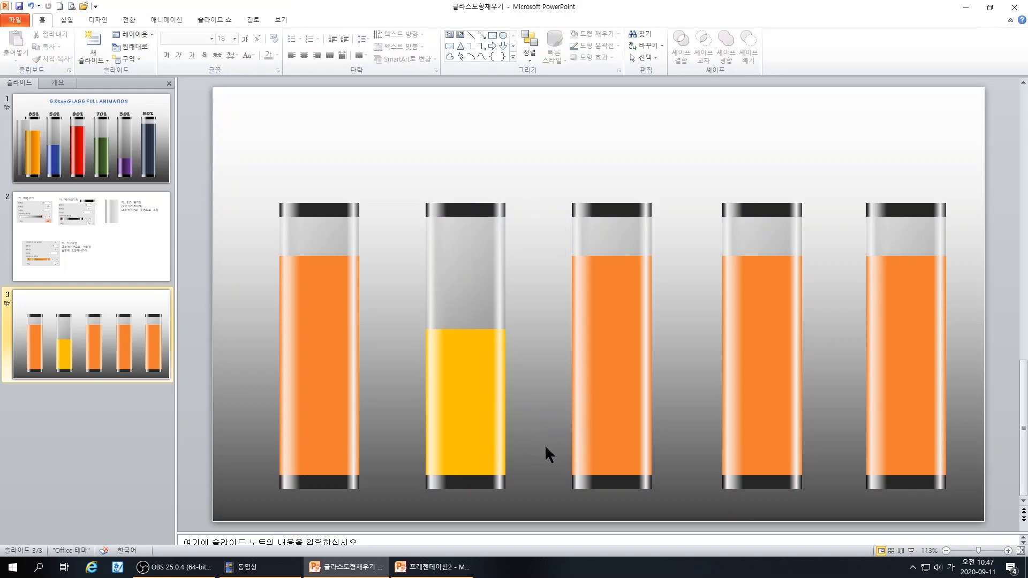
- Open the shape formatting of the third tube's orange fill and set its 0% gradient stop to standard Blue
click(613, 347)
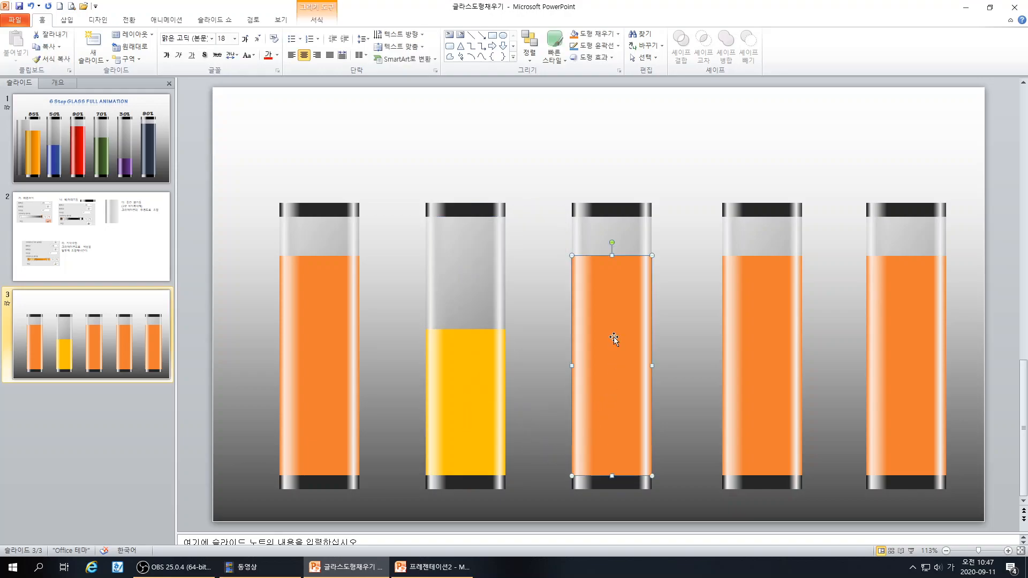
right_click(614, 338)
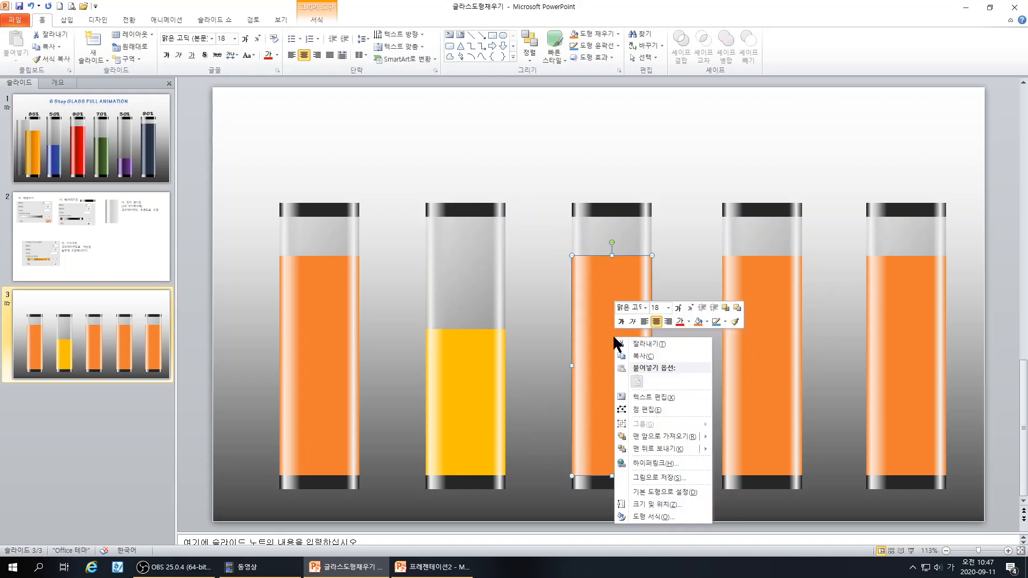
click(658, 516)
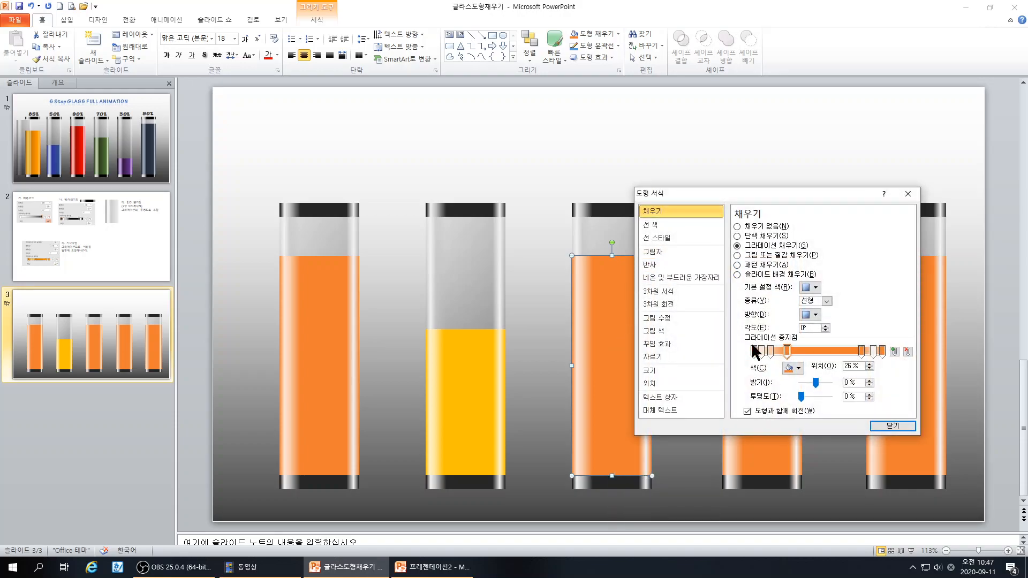
click(753, 349)
click(795, 368)
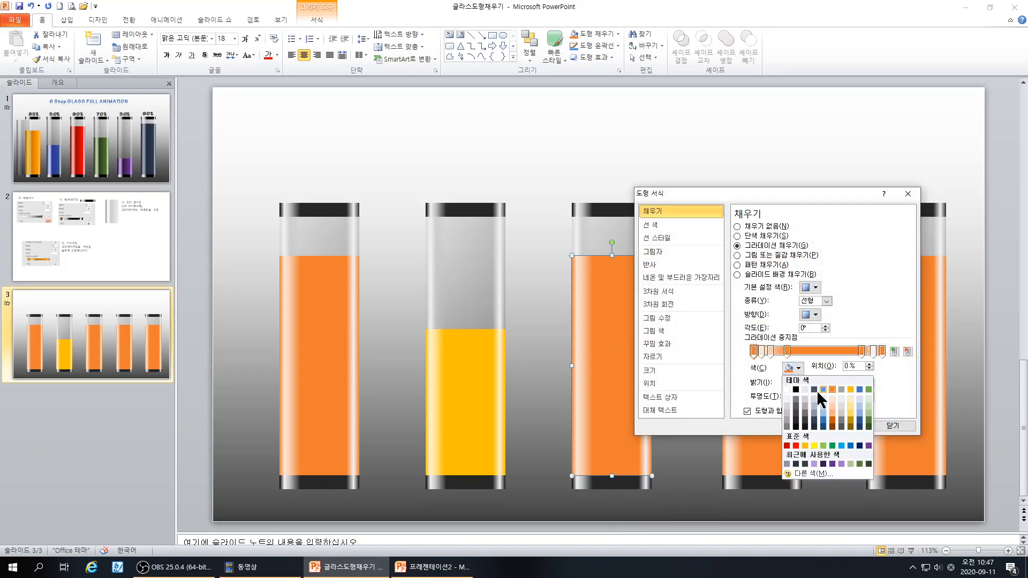
click(850, 445)
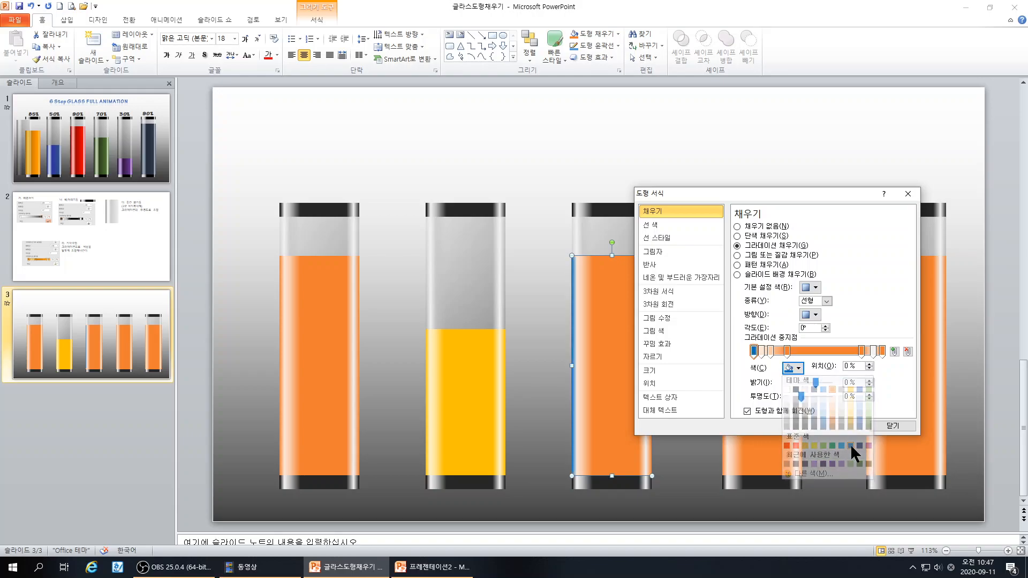
- Set the third fill's 6% gradient stop to the Accent 1 blue, 80% lighter, and its 13% stop to the 60% lighter tint
click(762, 349)
click(798, 368)
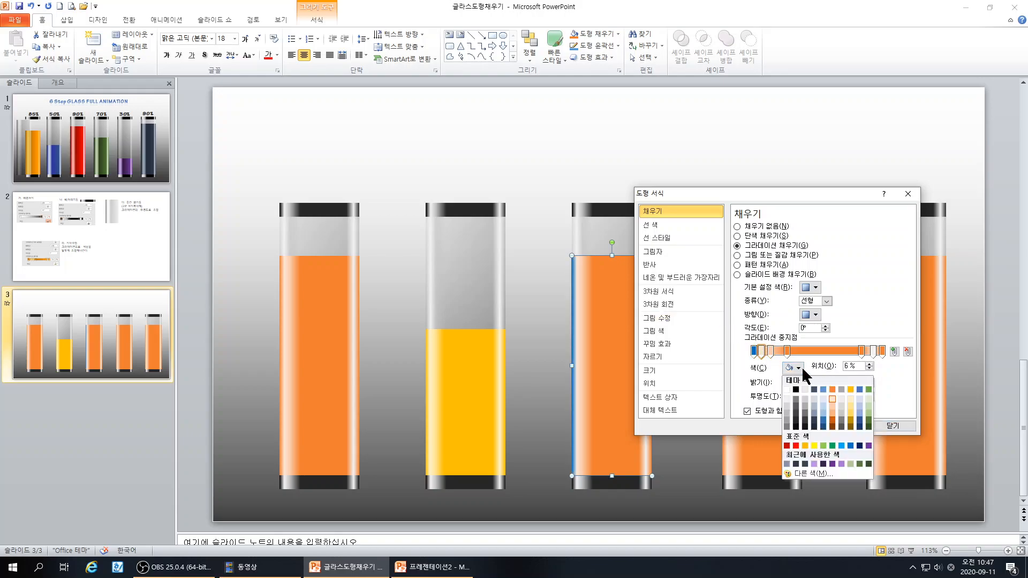
click(822, 397)
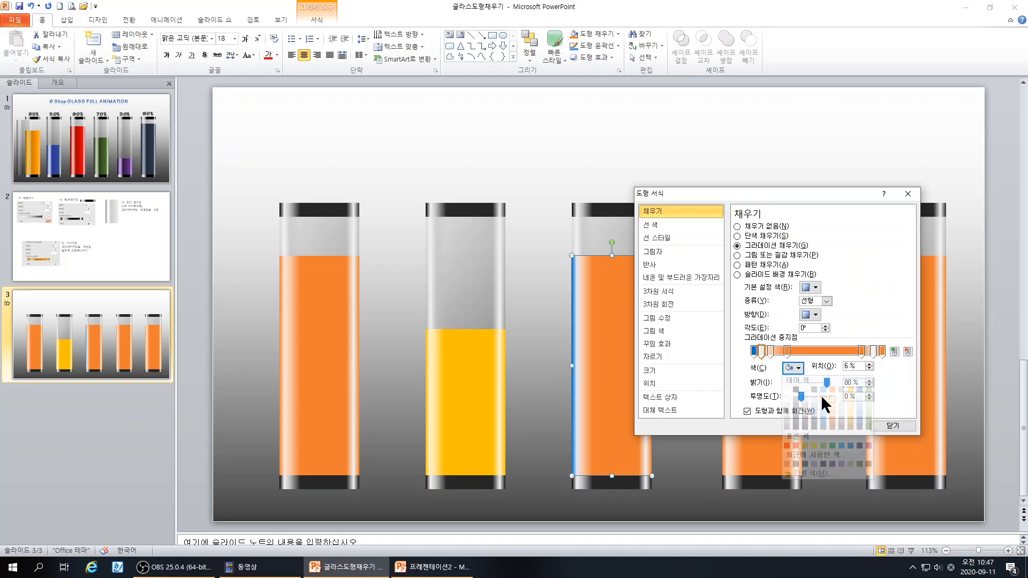
click(772, 350)
click(798, 369)
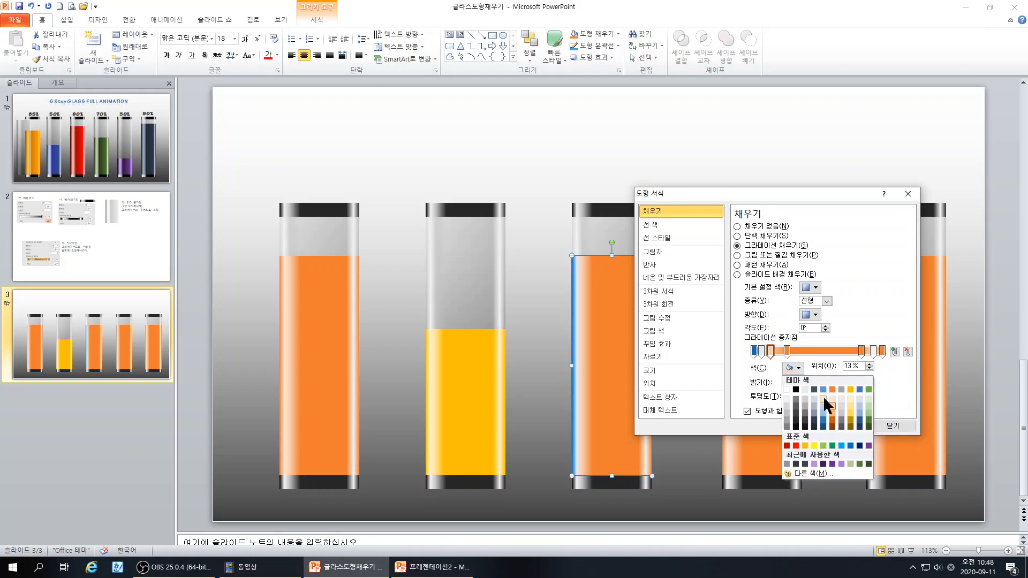
click(822, 404)
- Set the third fill's gradient stops at 26% and 84% to standard Blue
click(787, 350)
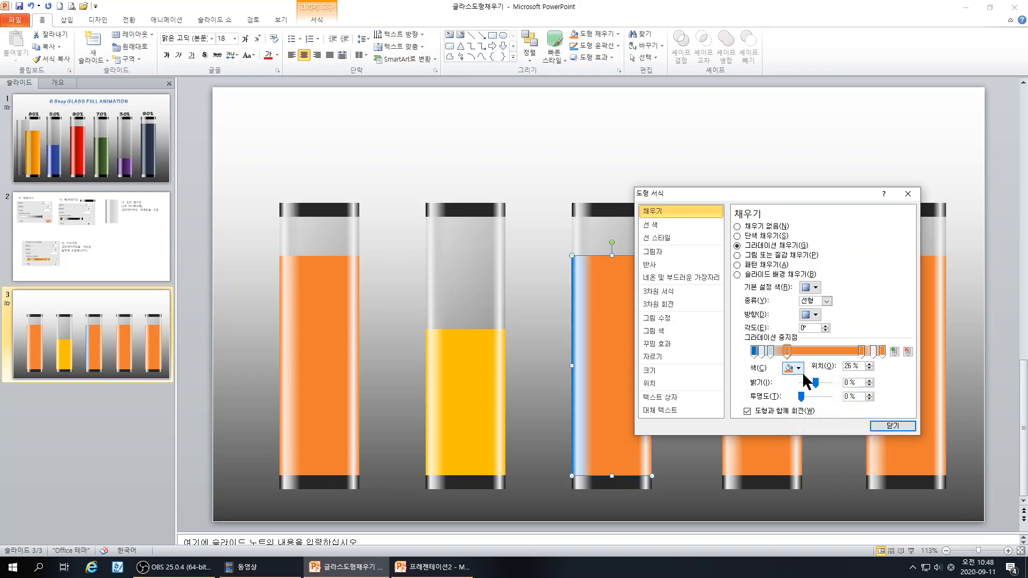
click(799, 370)
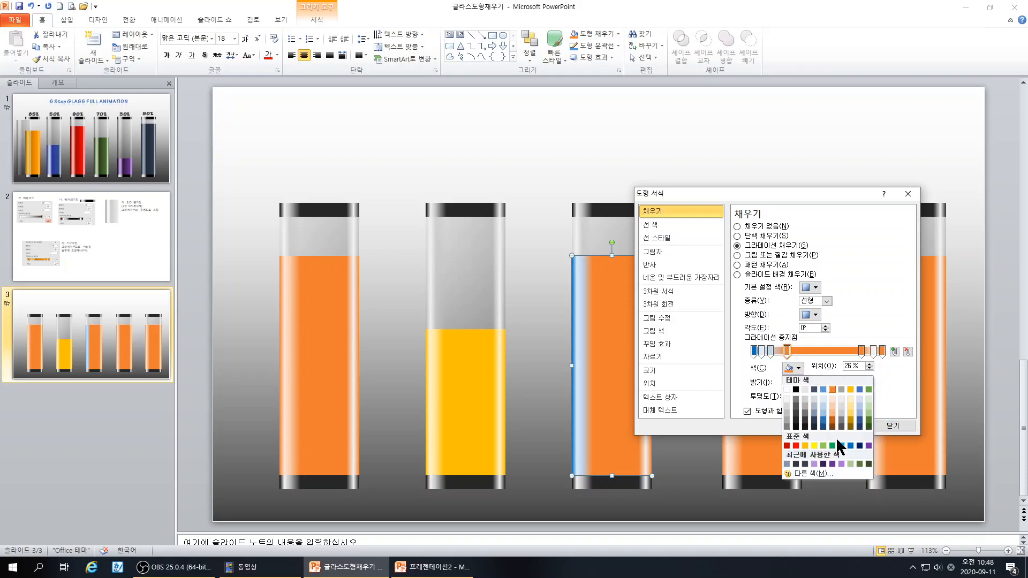
click(849, 445)
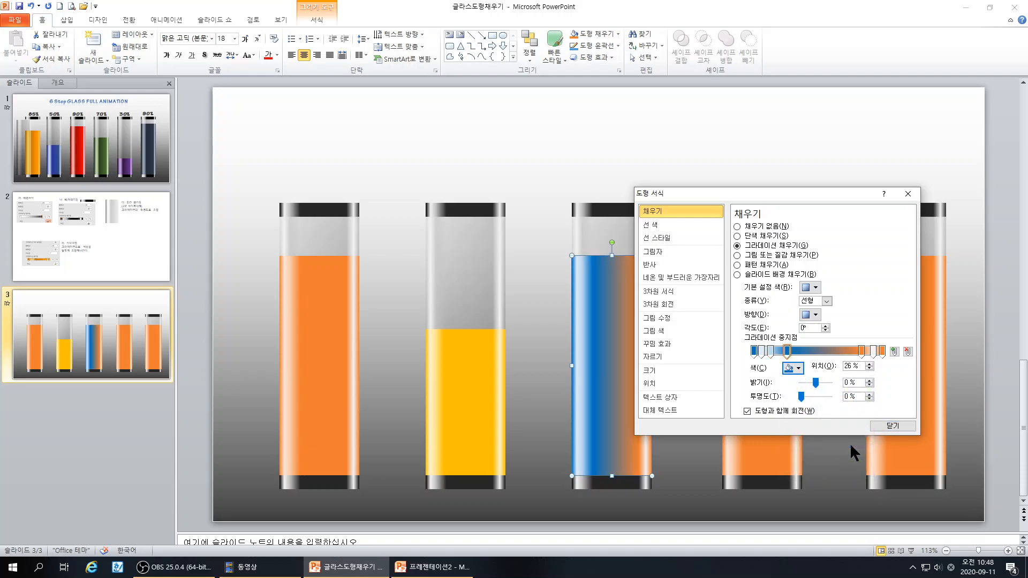
click(861, 352)
click(791, 368)
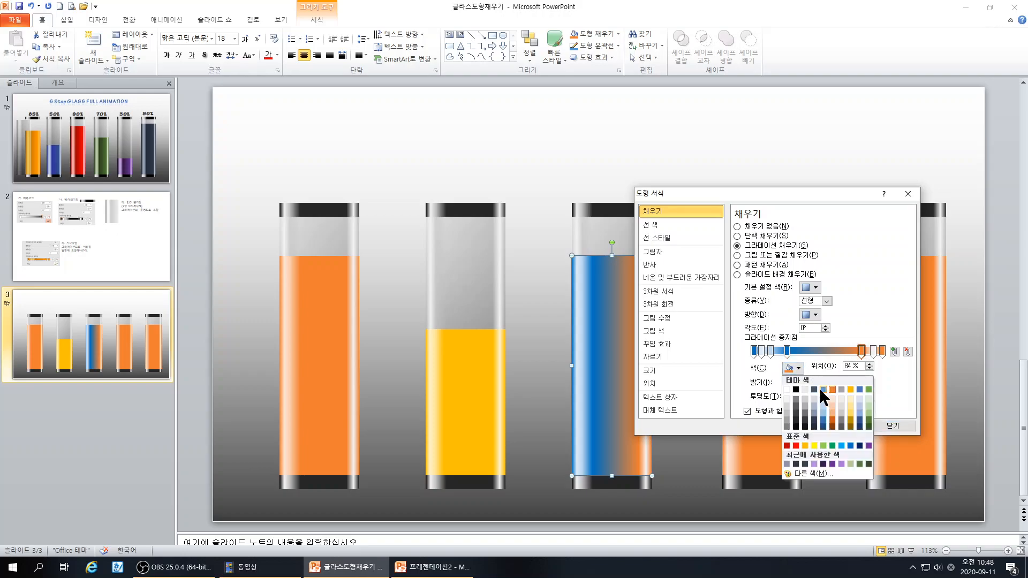
click(850, 446)
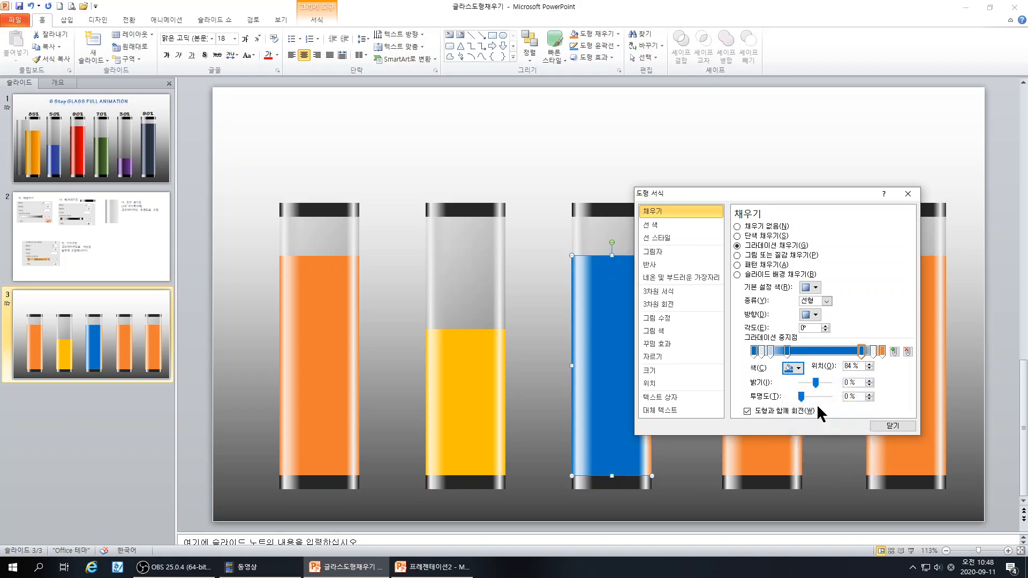
- Set the third fill's 100% gradient stop to standard Blue and its 93% stop to the Accent 5 blue, 80% lighter
click(882, 352)
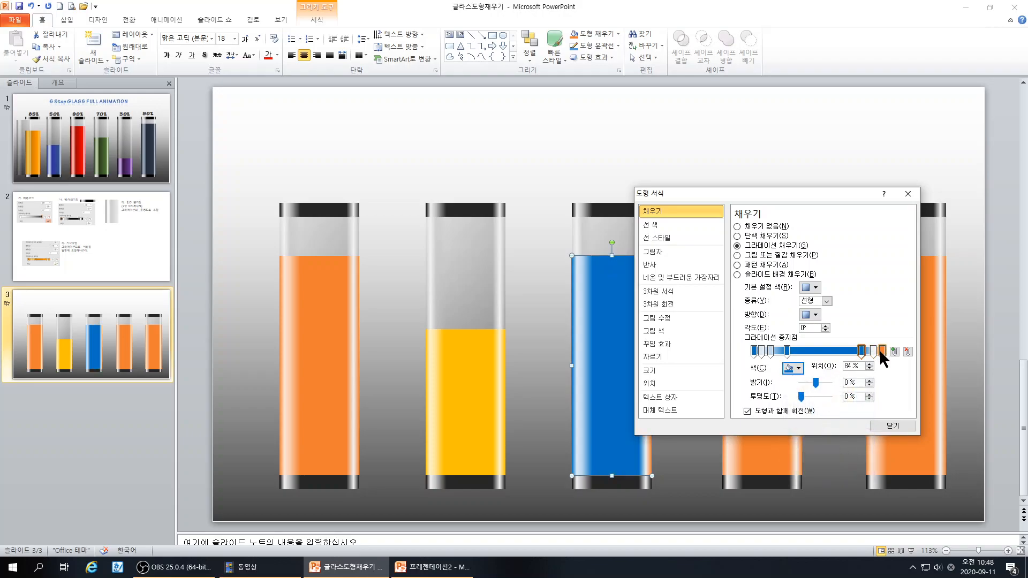
click(792, 368)
click(850, 446)
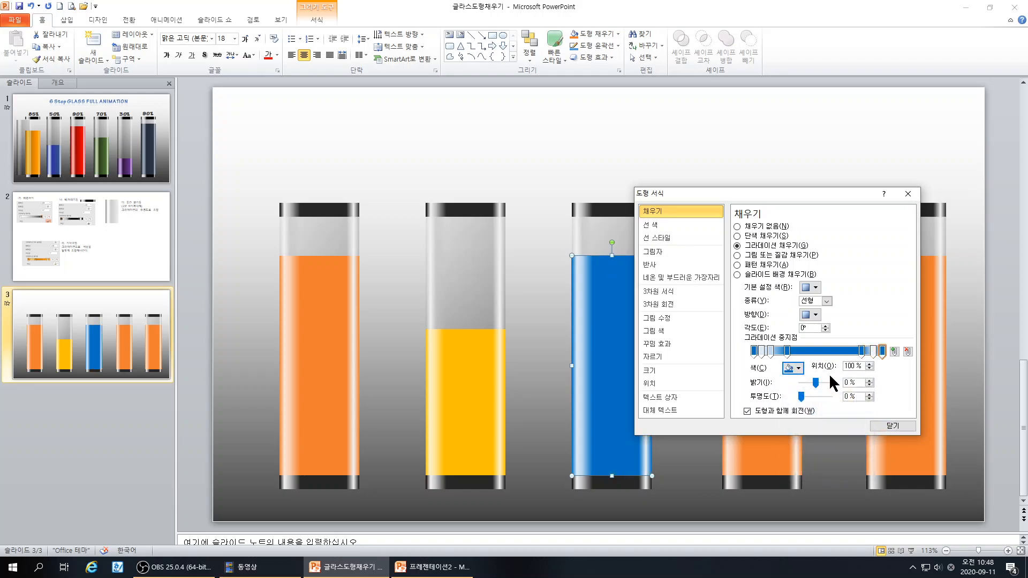
click(874, 352)
click(793, 368)
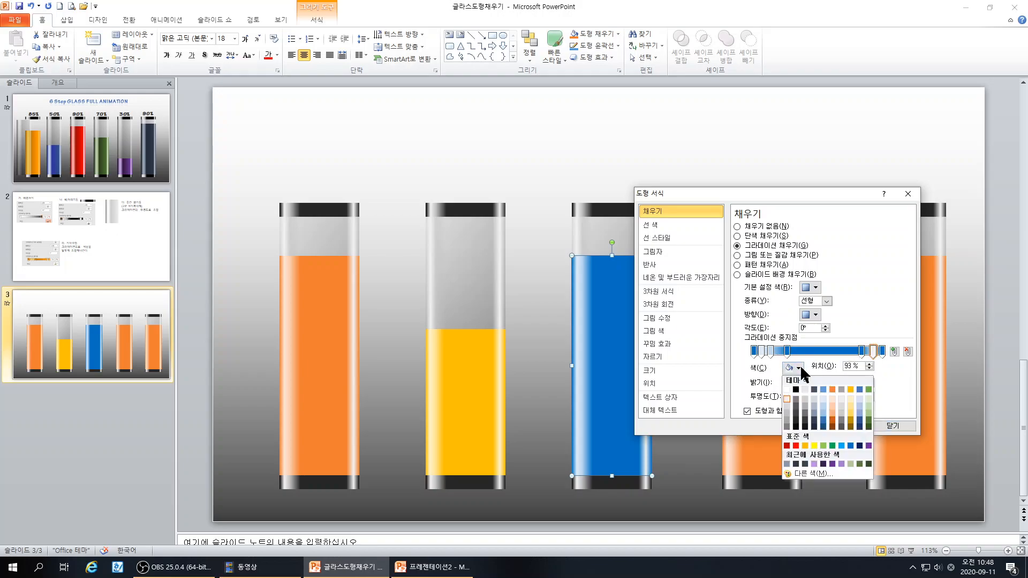
click(859, 396)
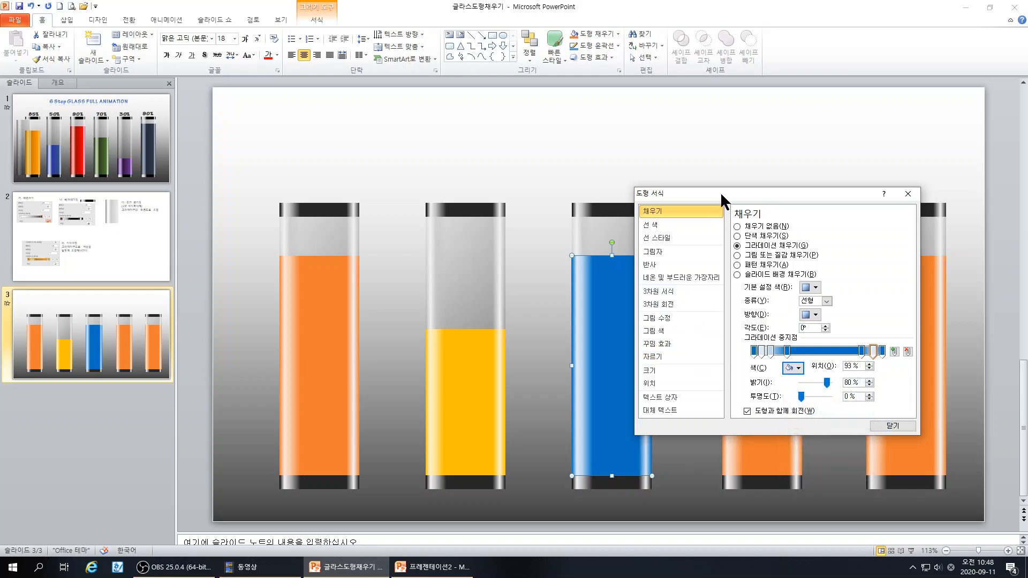
drag(720, 192, 360, 122)
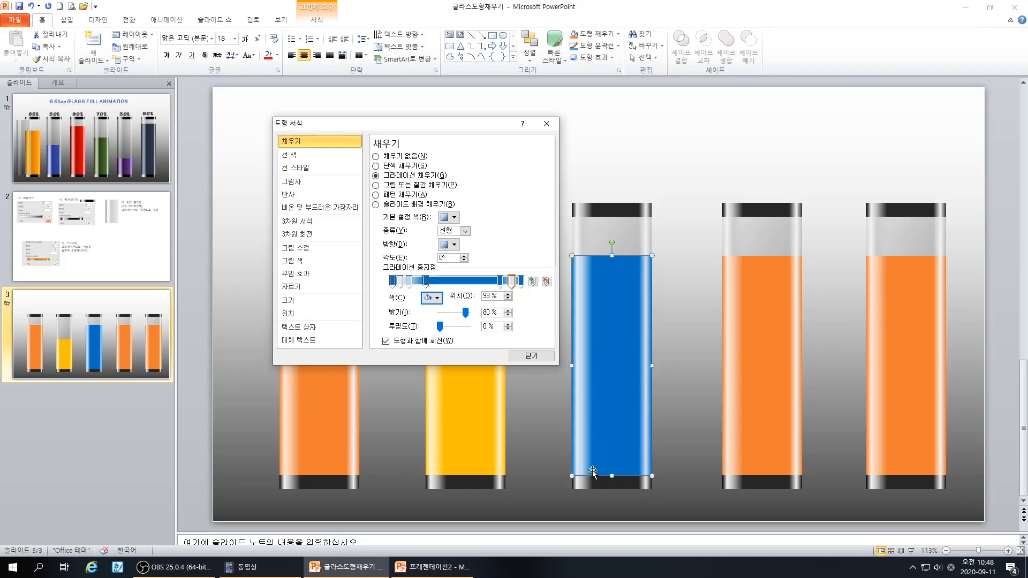
- Close the shape formatting and lower the blue fill's top edge to a level between the yellow fill and the orange fills
click(530, 355)
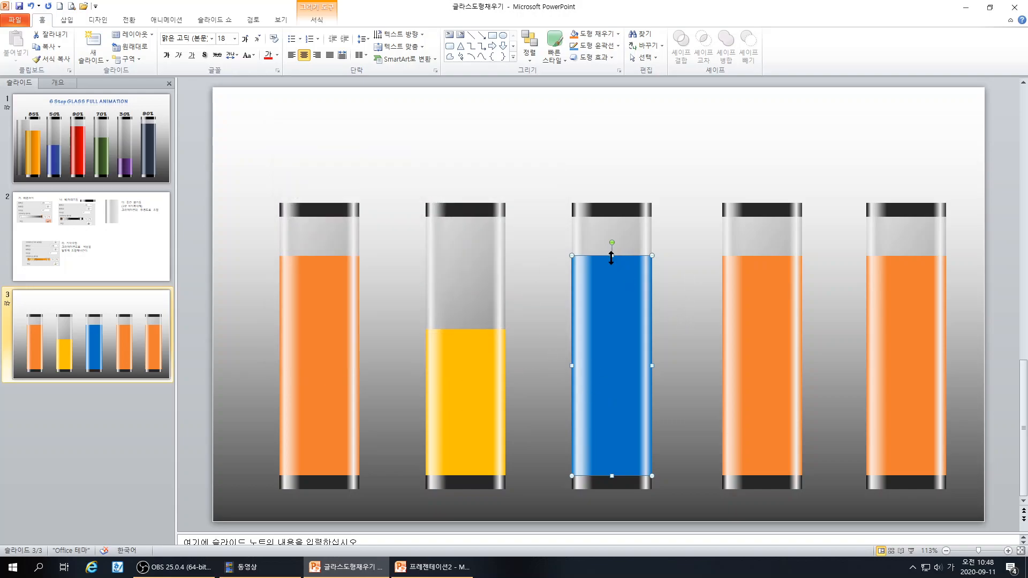
drag(611, 290, 613, 296)
click(681, 402)
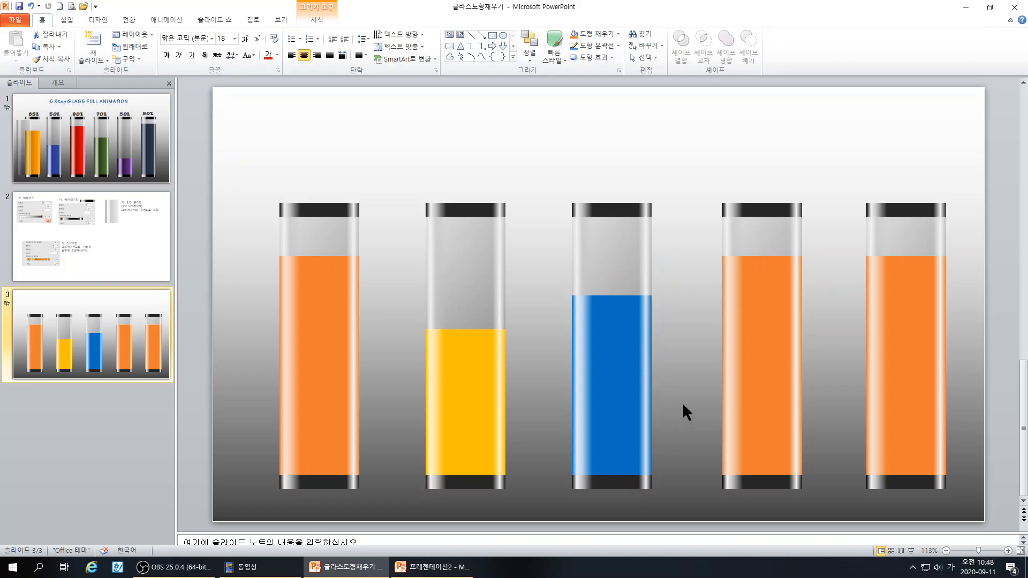
- Open the shape formatting of the fourth tube's orange fill and set its 0% gradient stop to standard Red
click(755, 381)
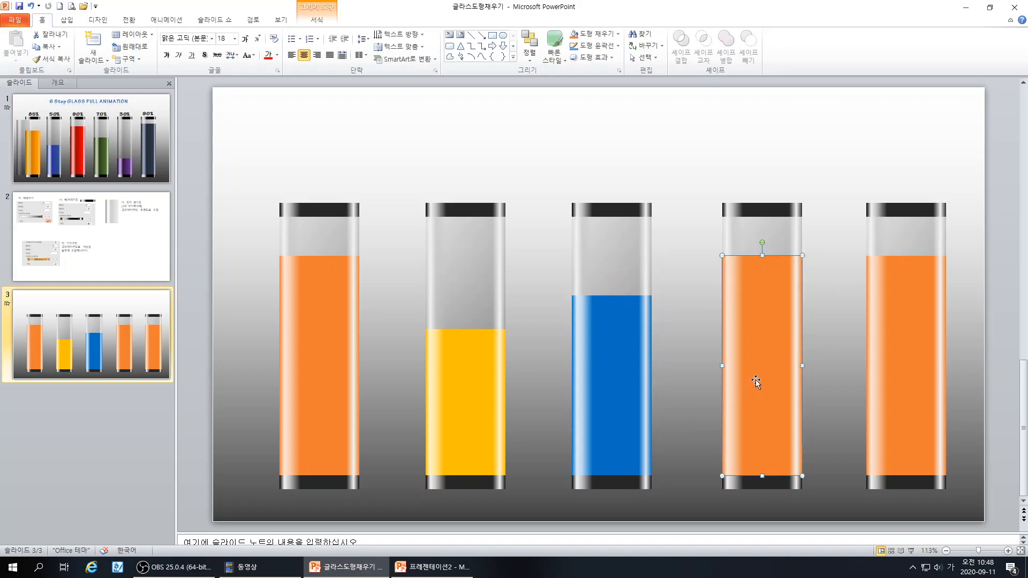
right_click(767, 286)
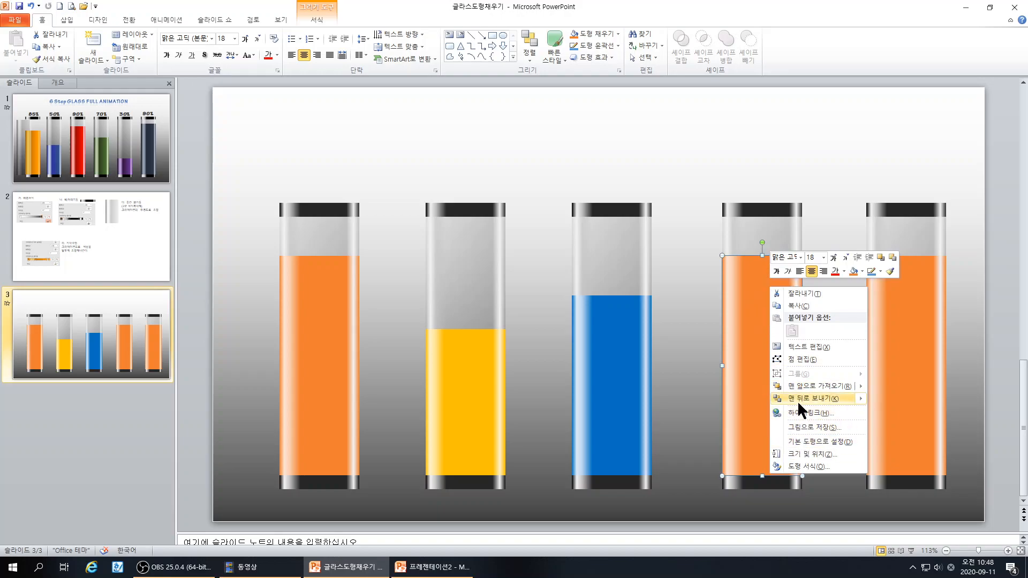
click(808, 464)
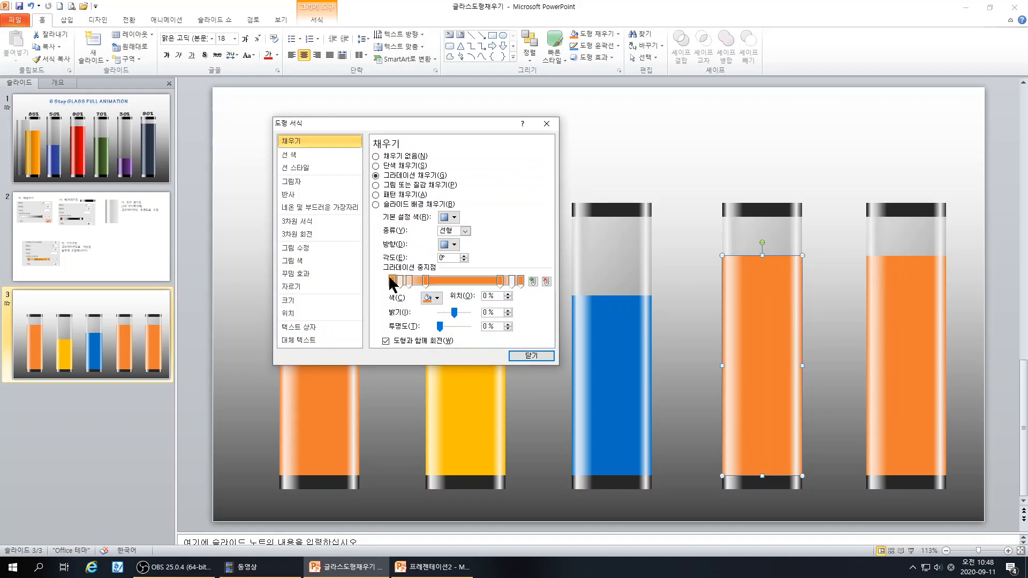
click(437, 298)
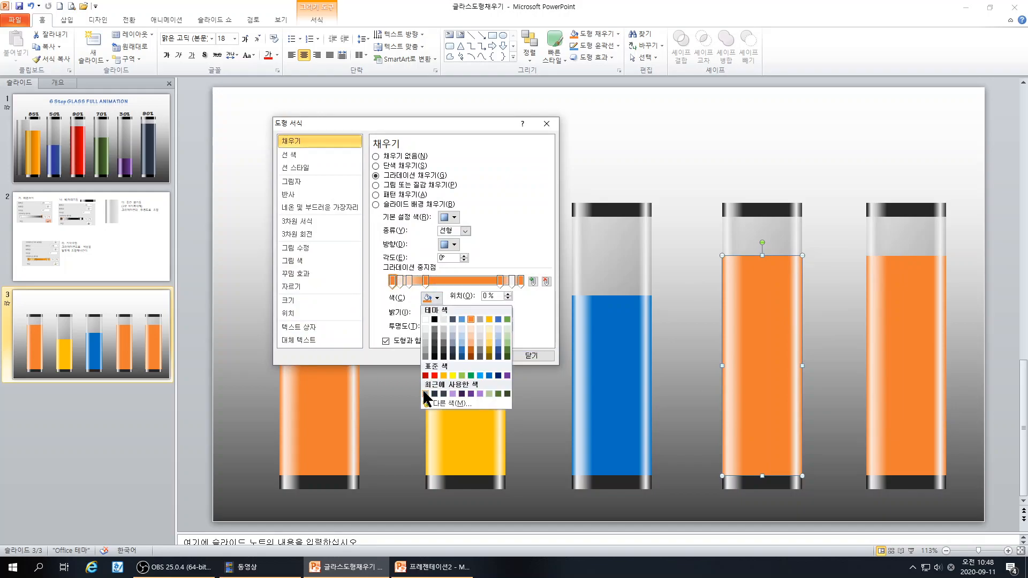
click(434, 376)
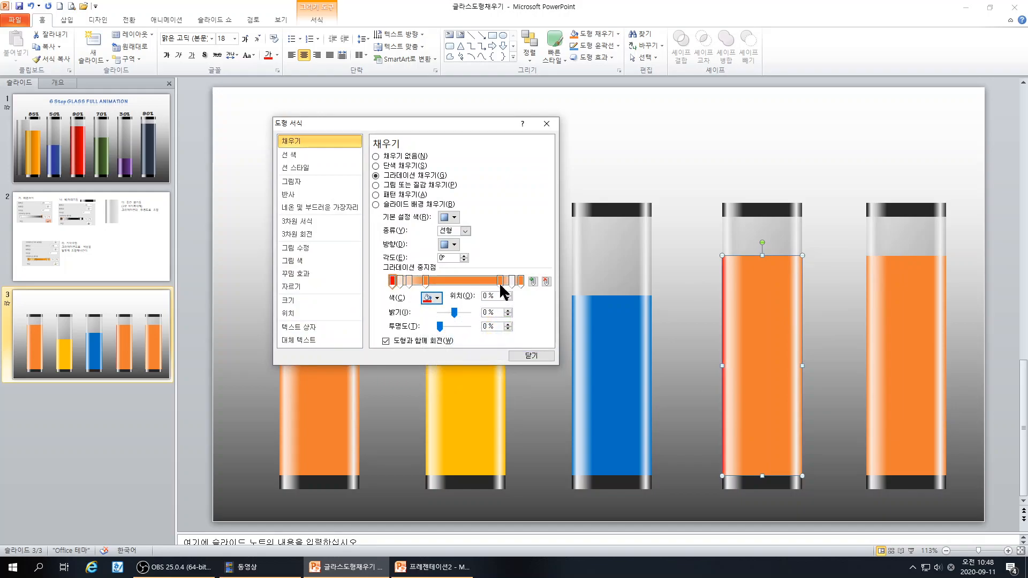
- Set the fourth fill's 6% gradient stop to the pale pink-lavender just beside white in the standard colour hexagon
click(399, 281)
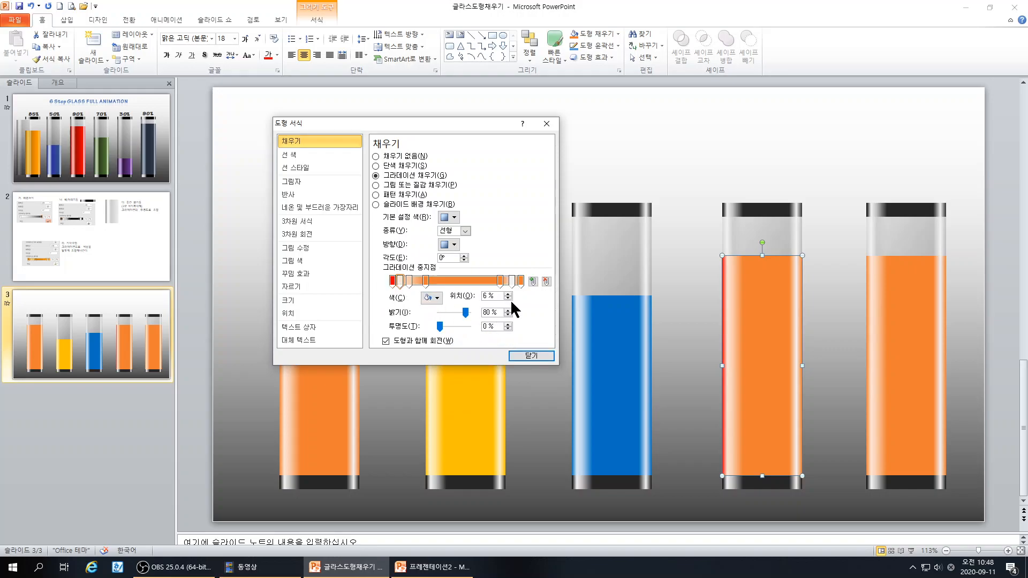
click(437, 298)
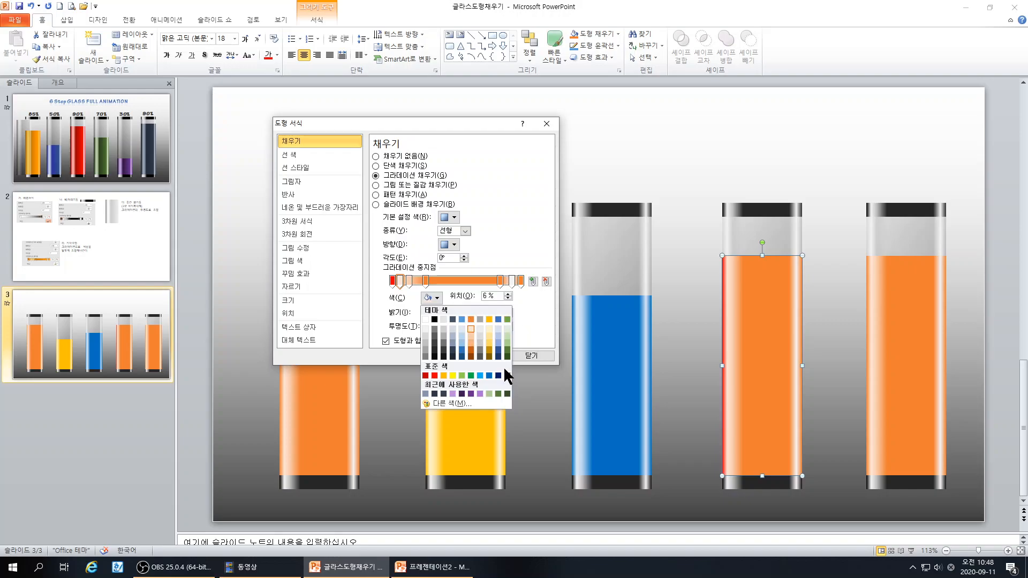
click(444, 402)
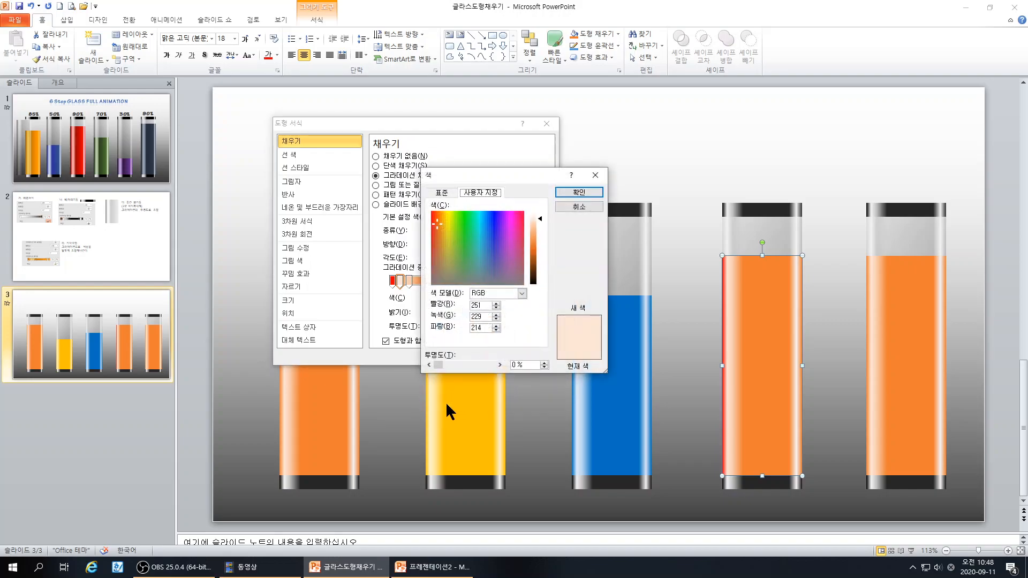
click(441, 193)
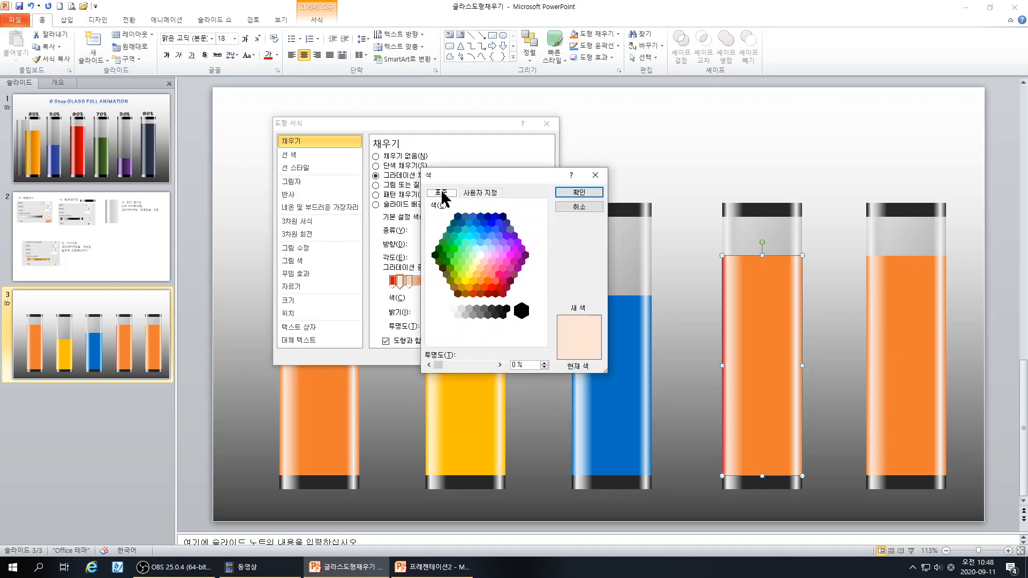
click(479, 255)
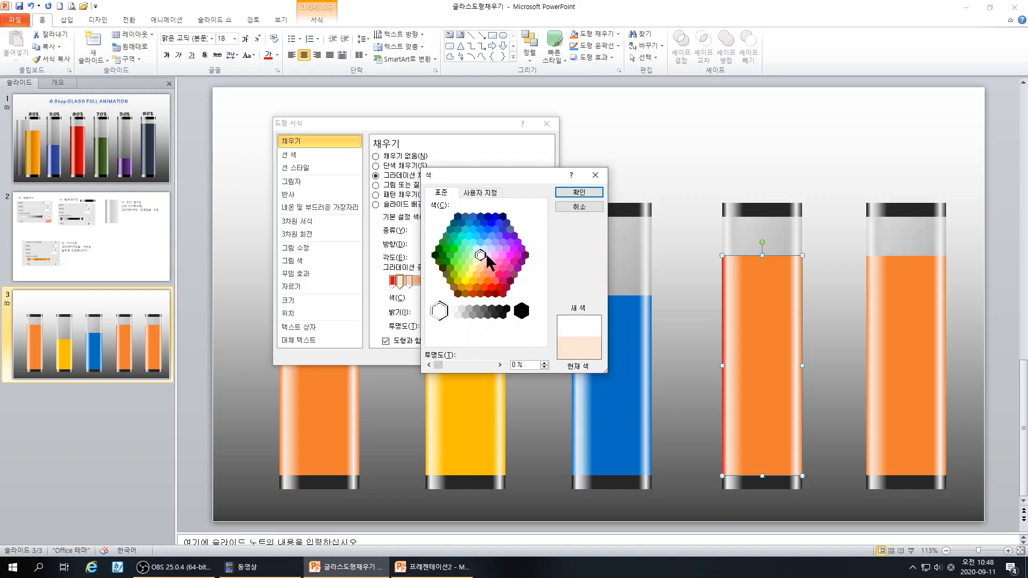
click(487, 255)
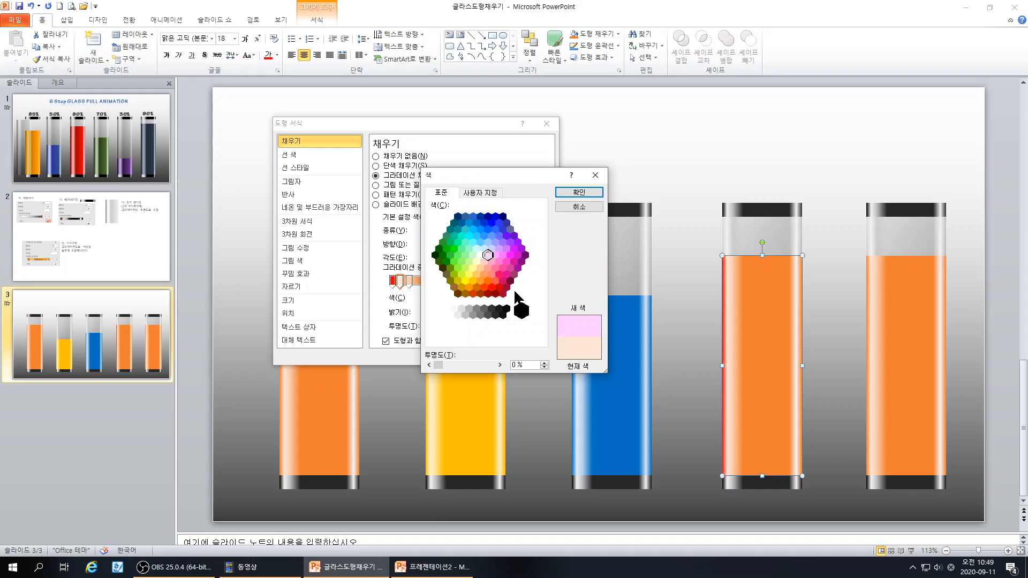
click(585, 190)
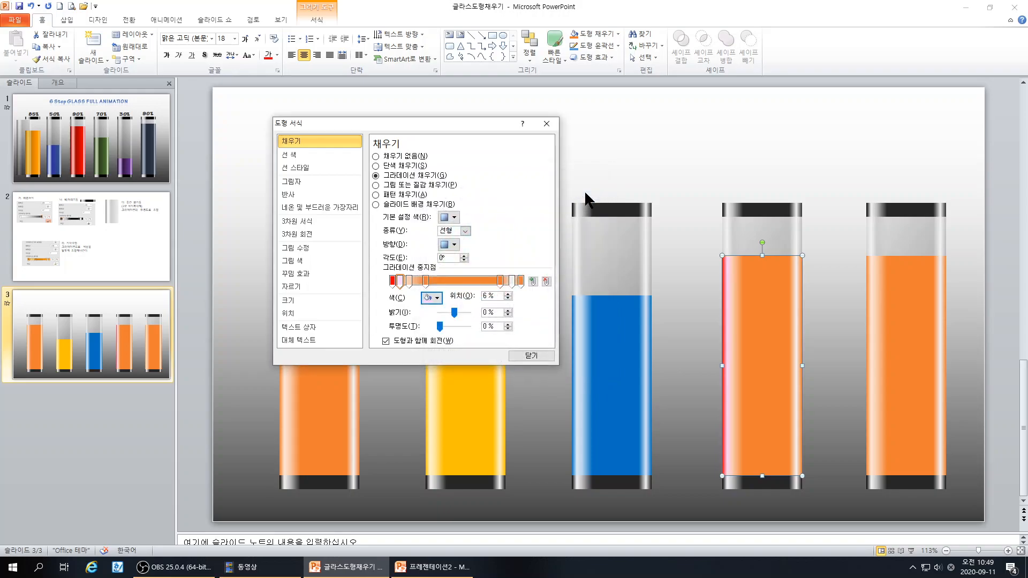
- Set the fourth fill's 13% gradient stop to the pale rose pink next to white in the standard colour hexagon
click(410, 280)
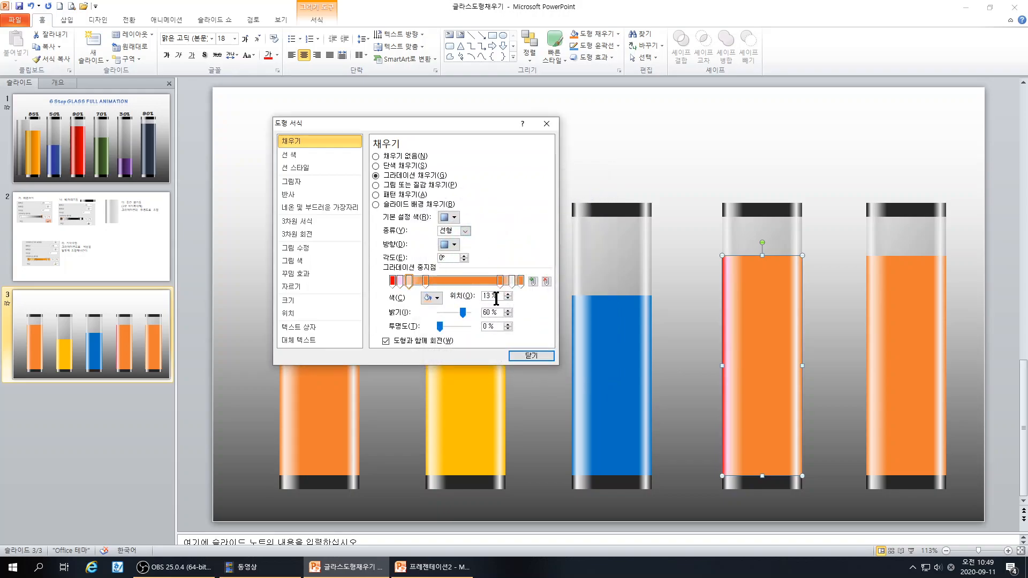
click(431, 298)
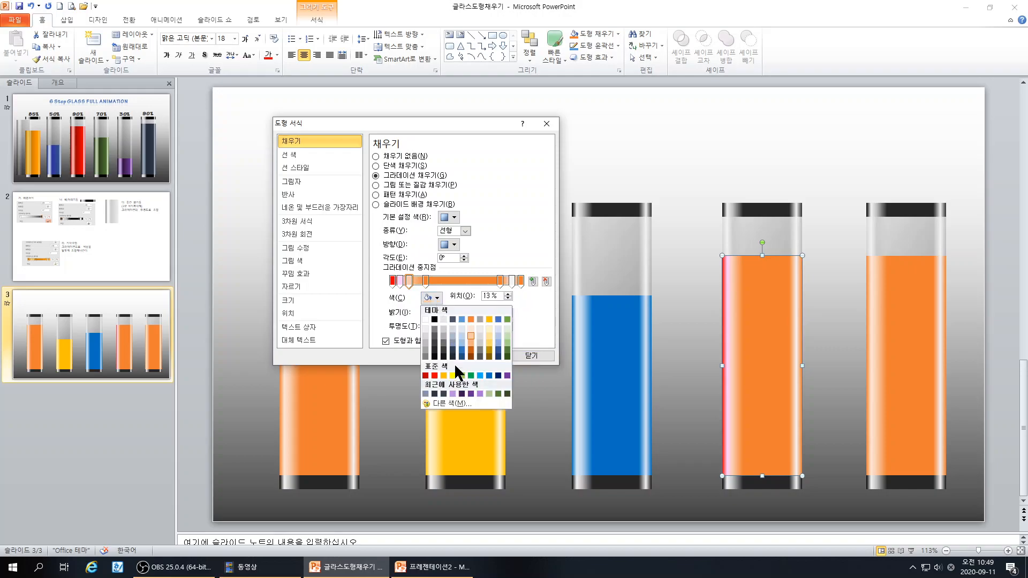
click(445, 402)
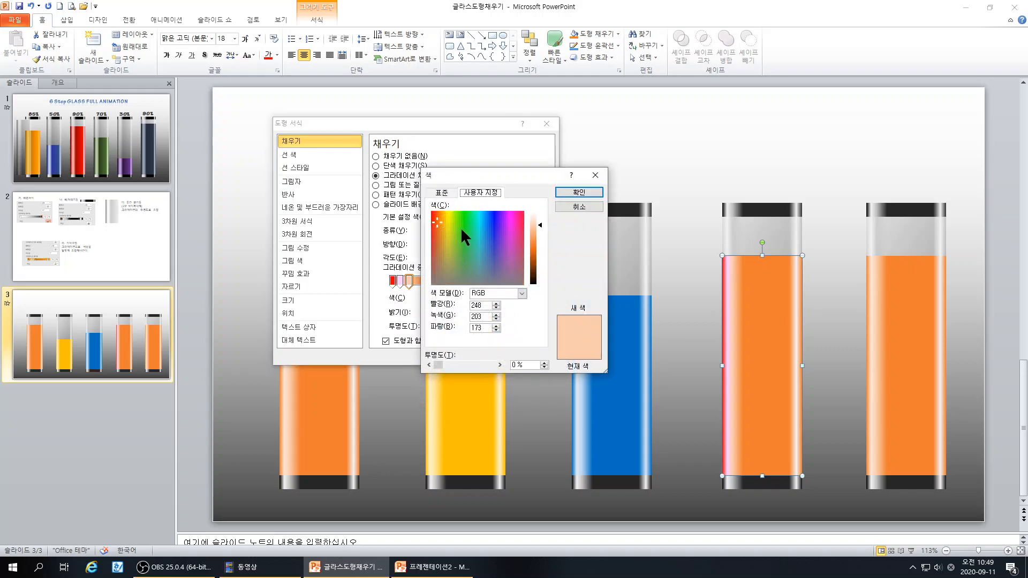
click(442, 192)
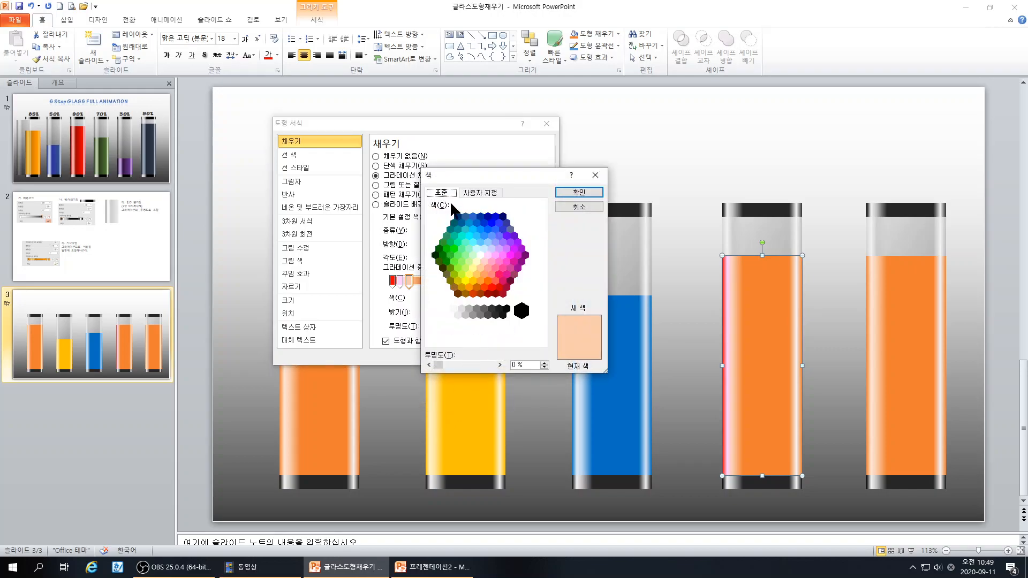
click(484, 261)
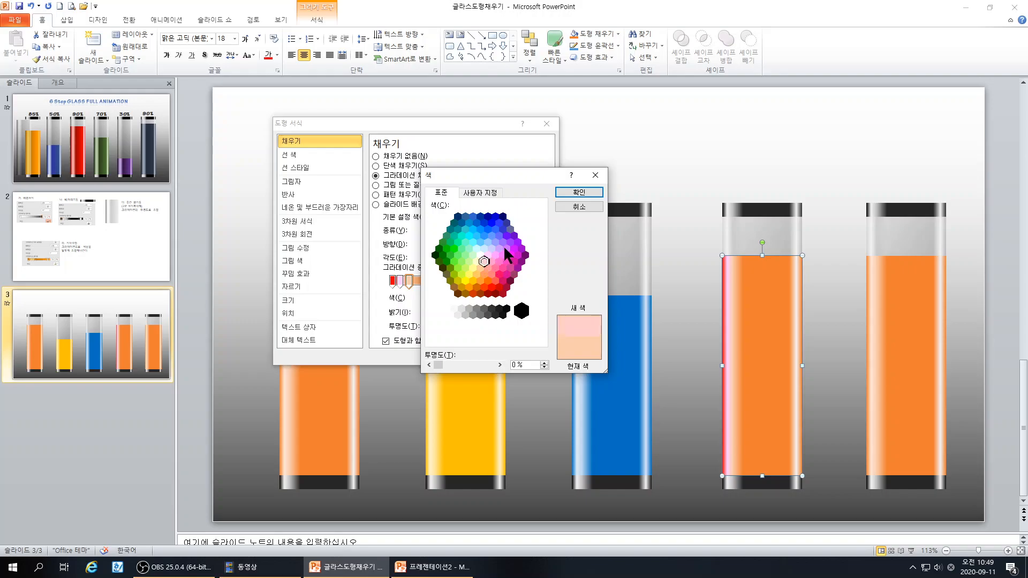
click(578, 193)
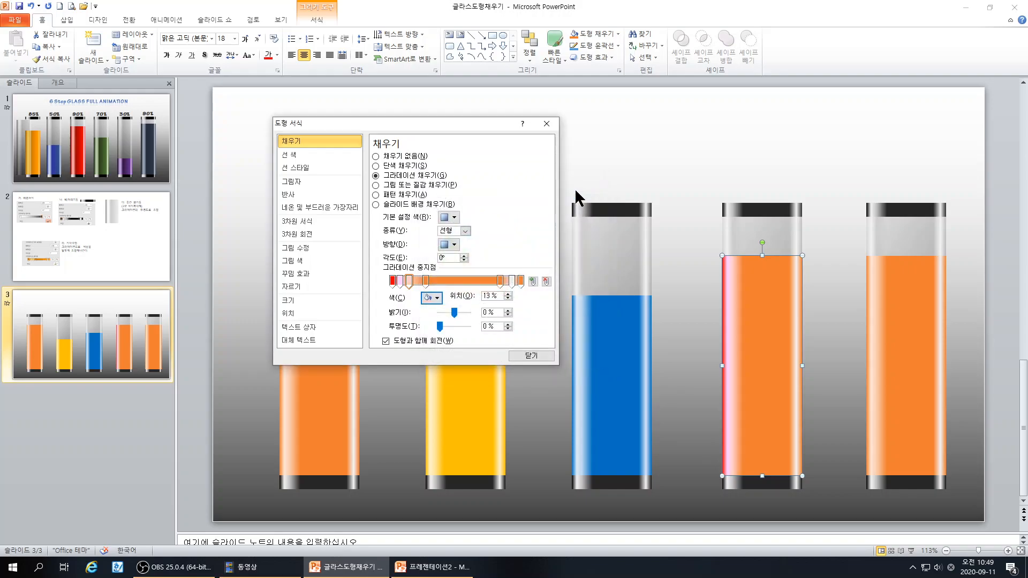
- Set the fourth fill's gradient stops at 26%, 84% and 100% to standard Red
click(426, 281)
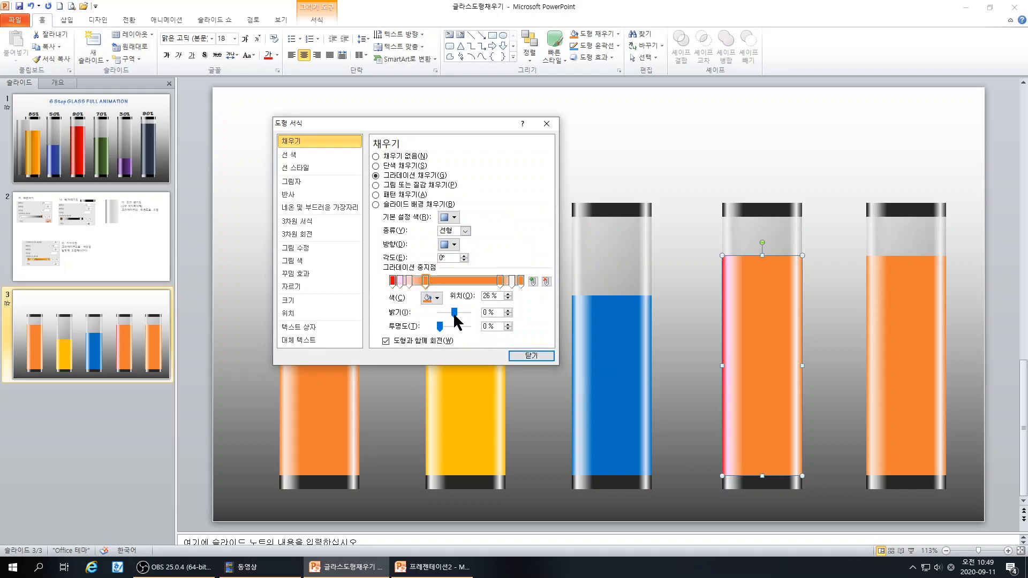
click(434, 298)
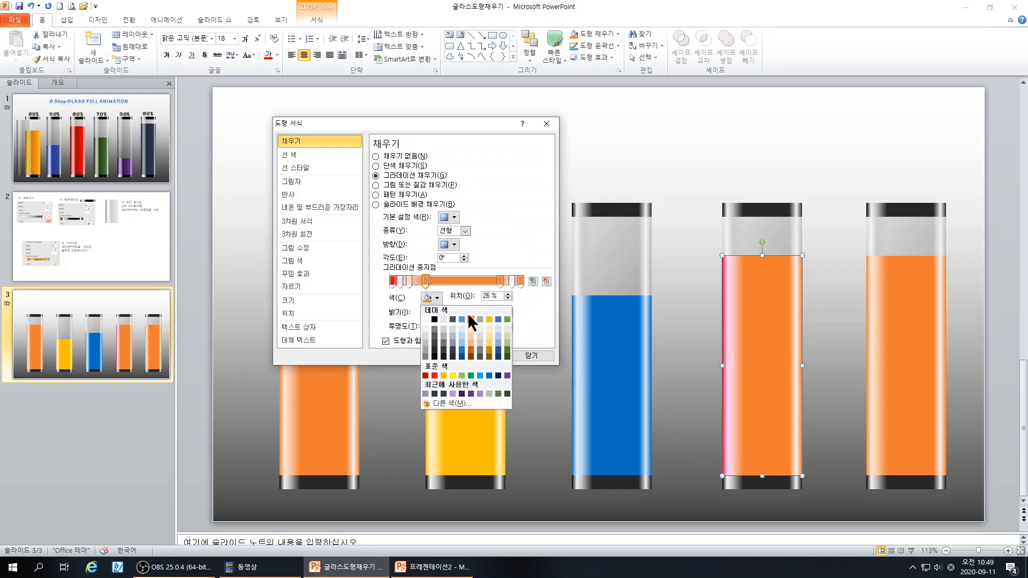
click(434, 376)
click(500, 281)
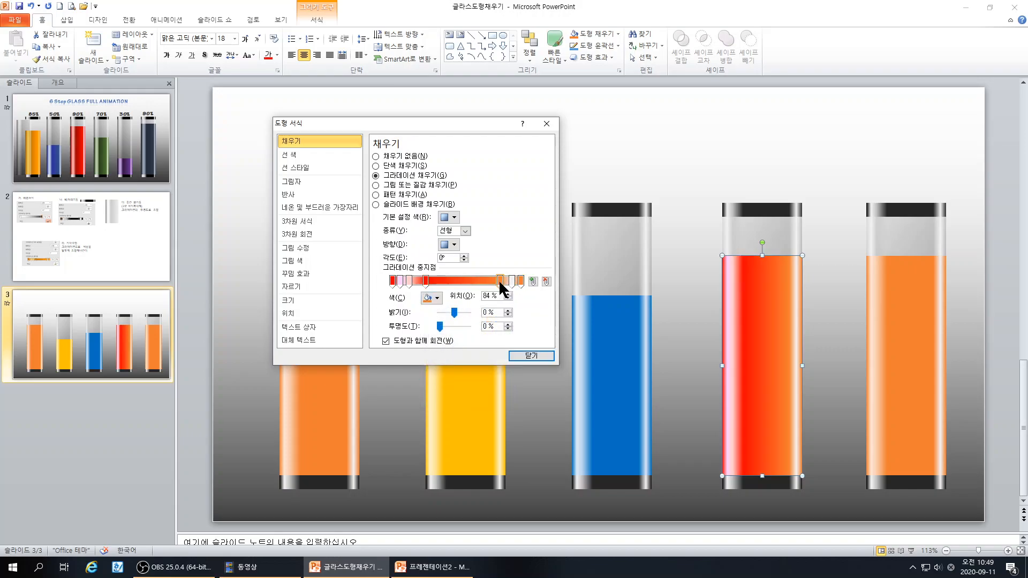
click(434, 298)
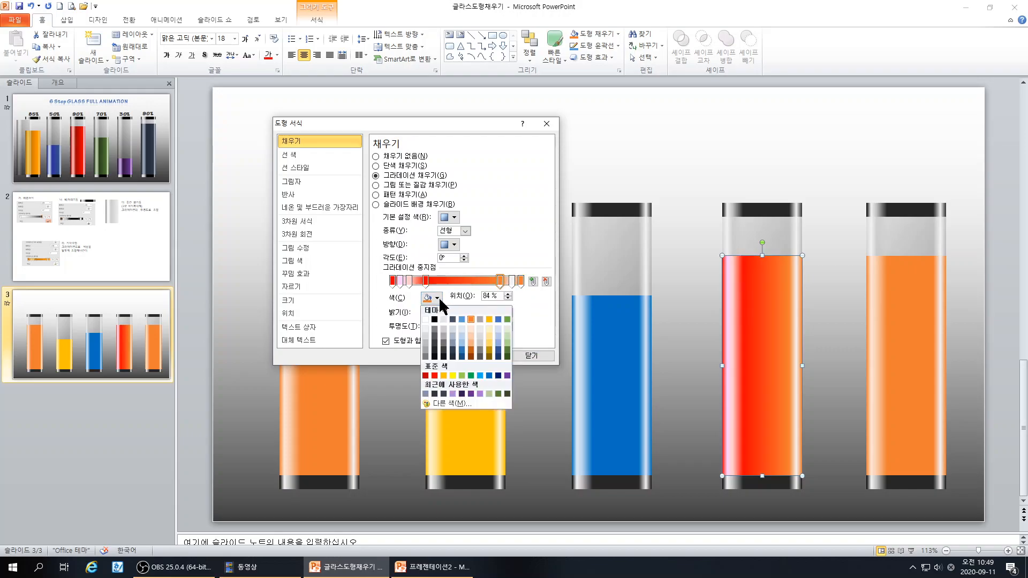
click(434, 376)
click(521, 280)
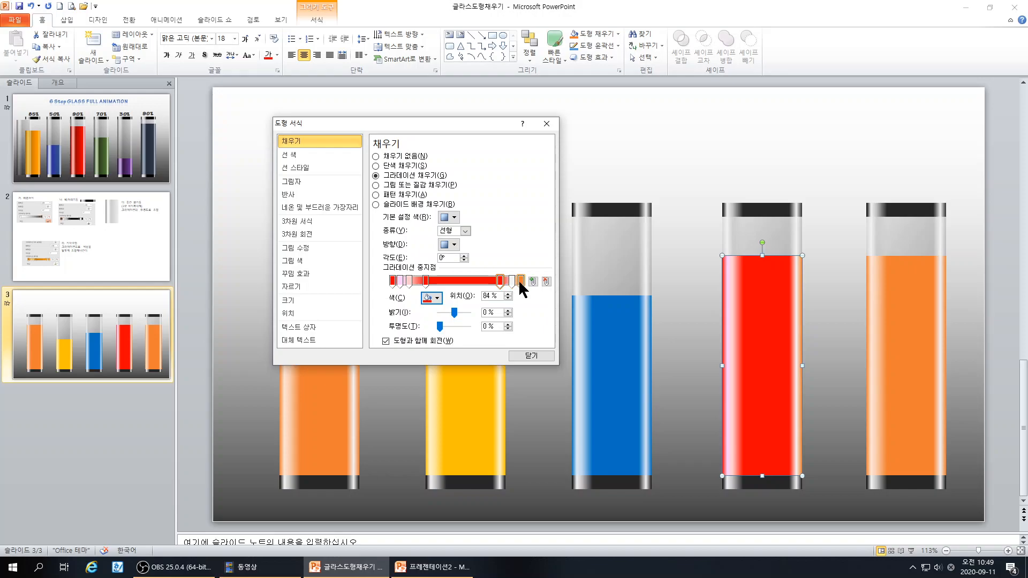
click(437, 299)
click(441, 375)
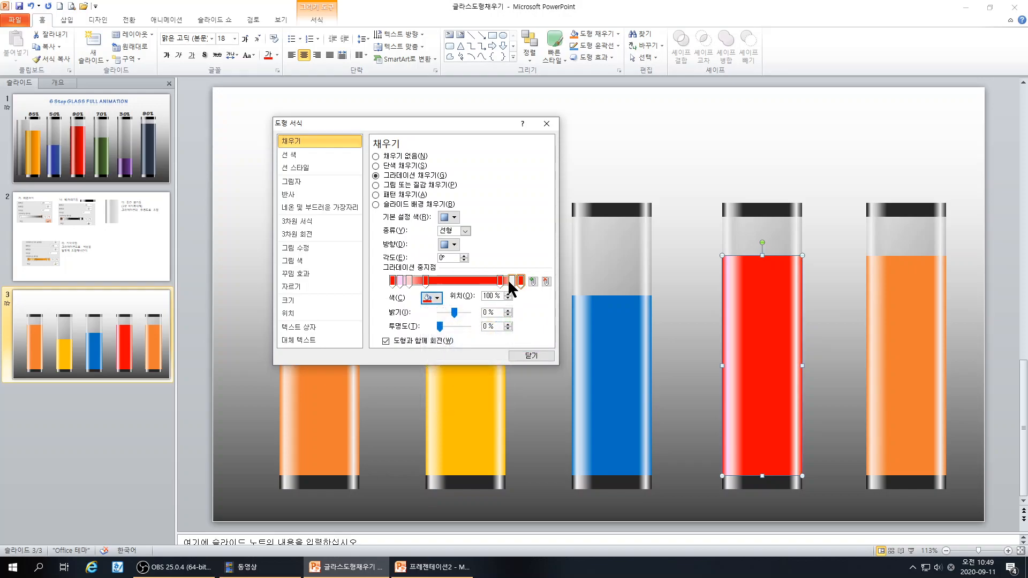
- Set the fourth fill's 93% gradient stop to the same pale pink-lavender from the standard colour hexagon as its 6% stop
click(511, 279)
click(438, 298)
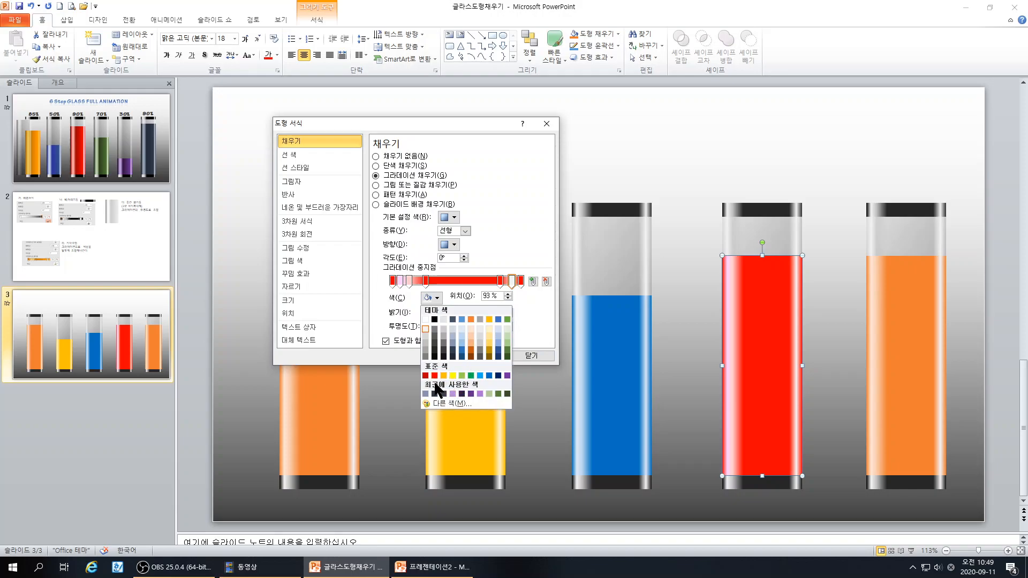
click(448, 401)
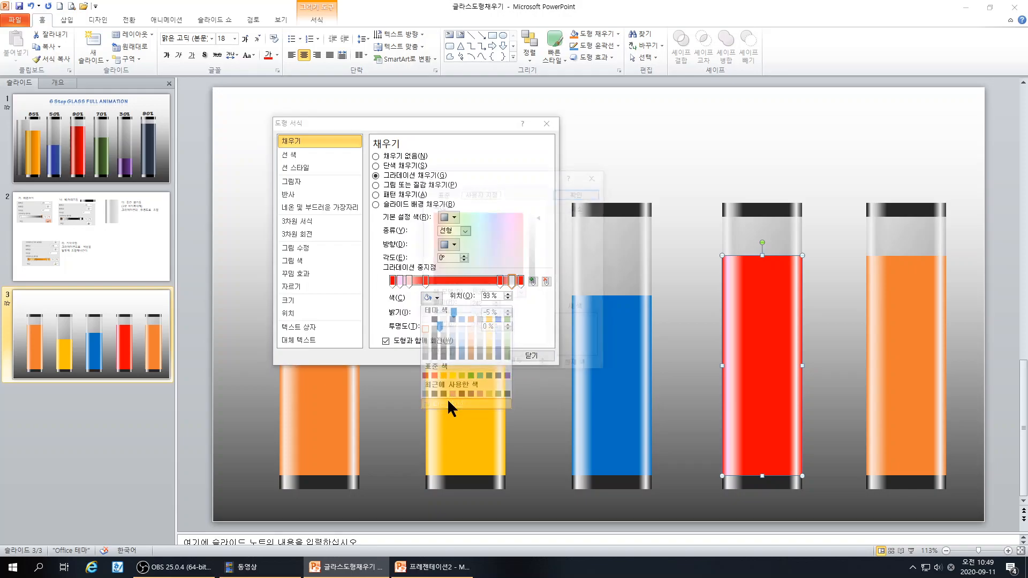
click(442, 194)
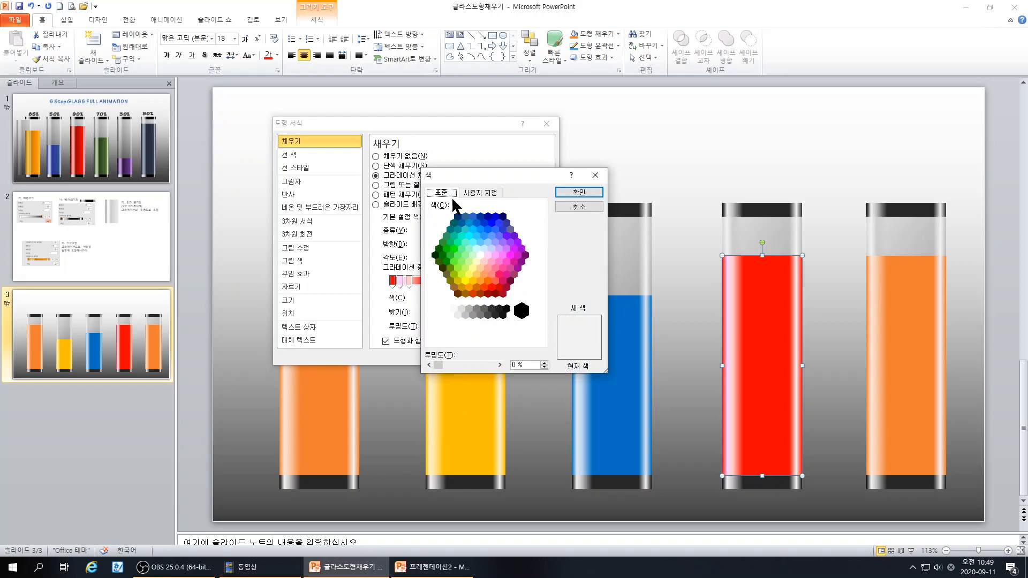
click(480, 255)
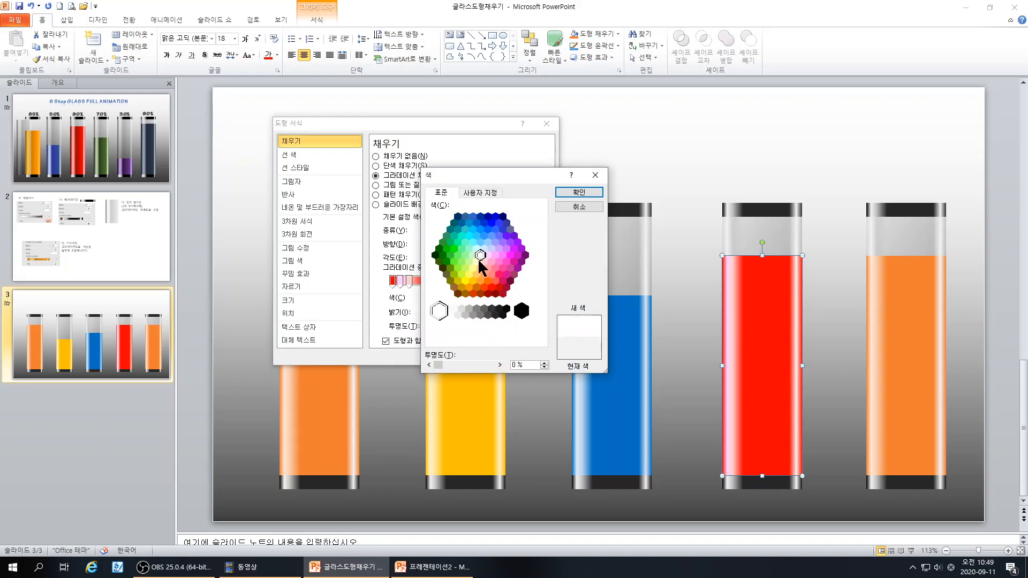
click(478, 259)
click(479, 253)
click(578, 192)
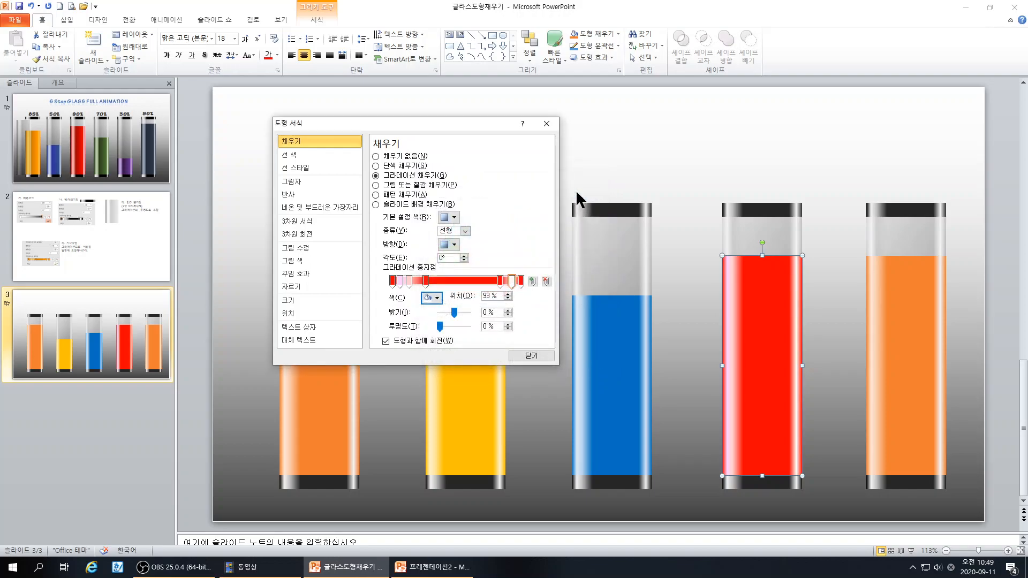
click(440, 297)
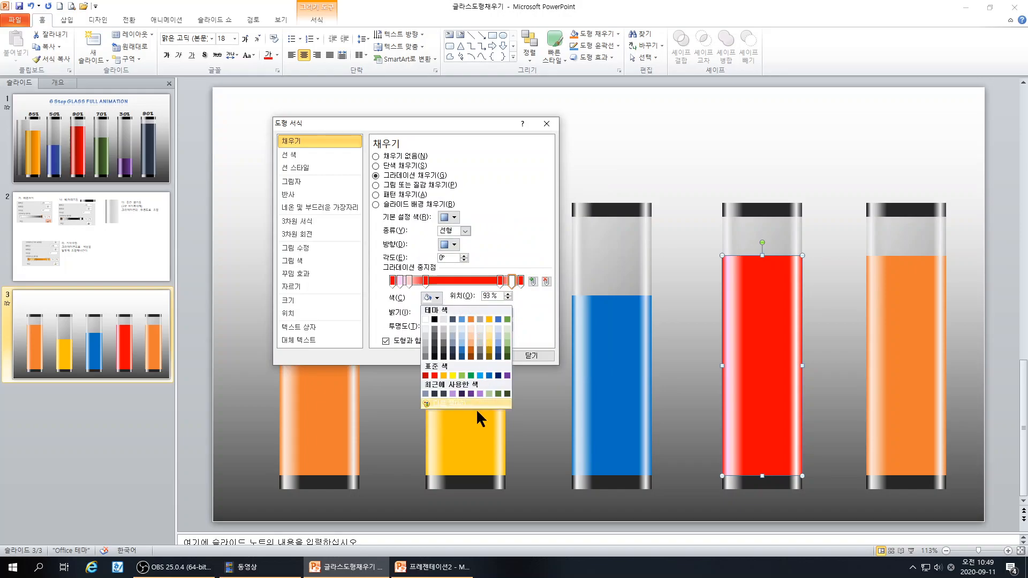
click(445, 402)
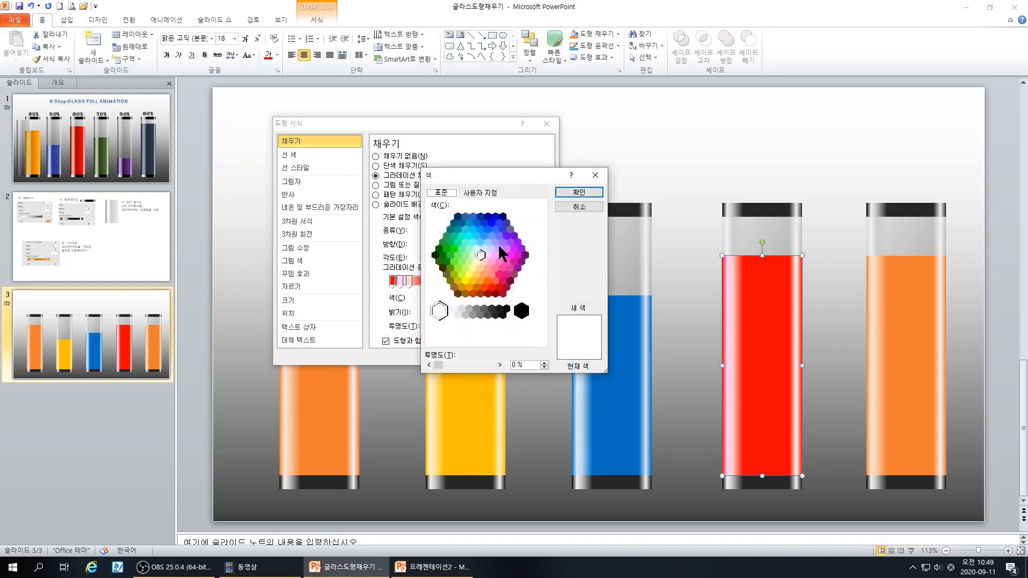
click(485, 253)
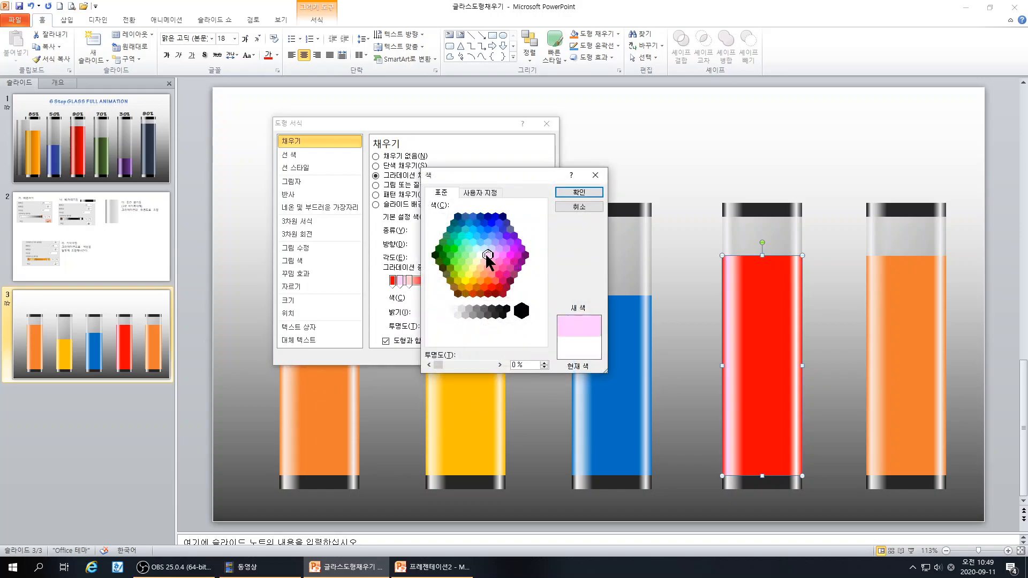
click(569, 191)
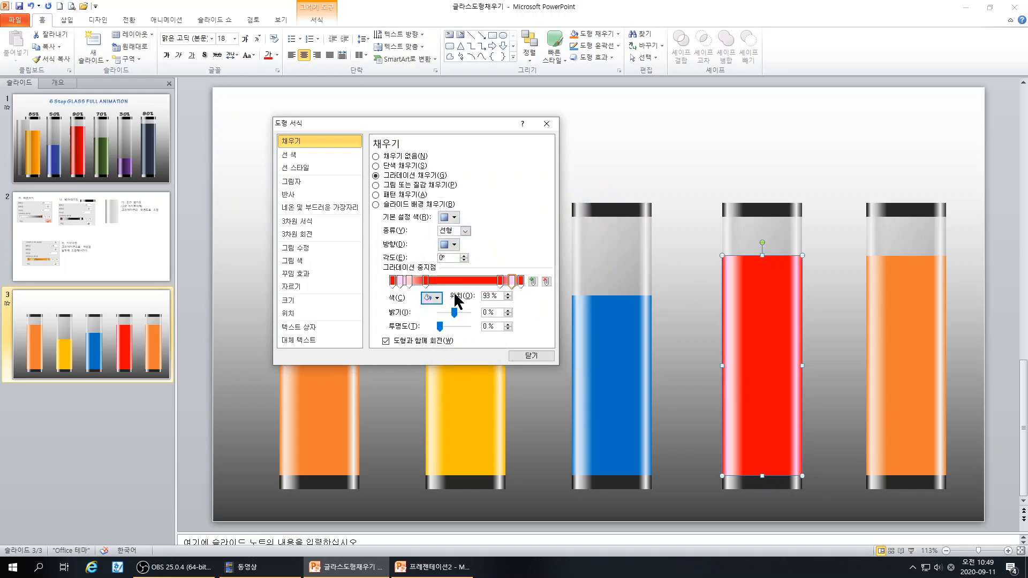
- Reopen the red fourth fill's gradient settings, move its 13% stop to 11% and set that stop's transparency to 0%
click(528, 355)
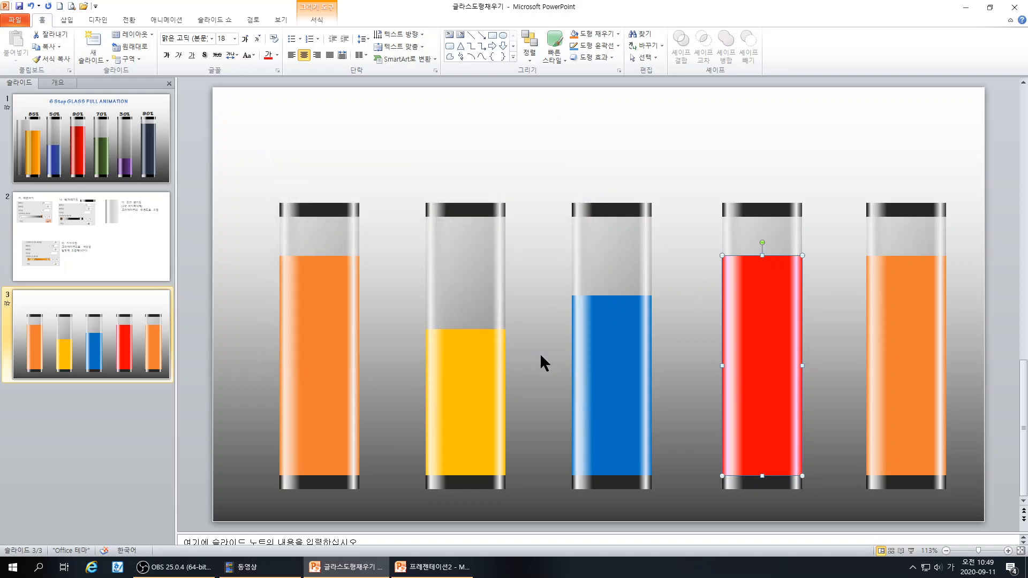
right_click(749, 350)
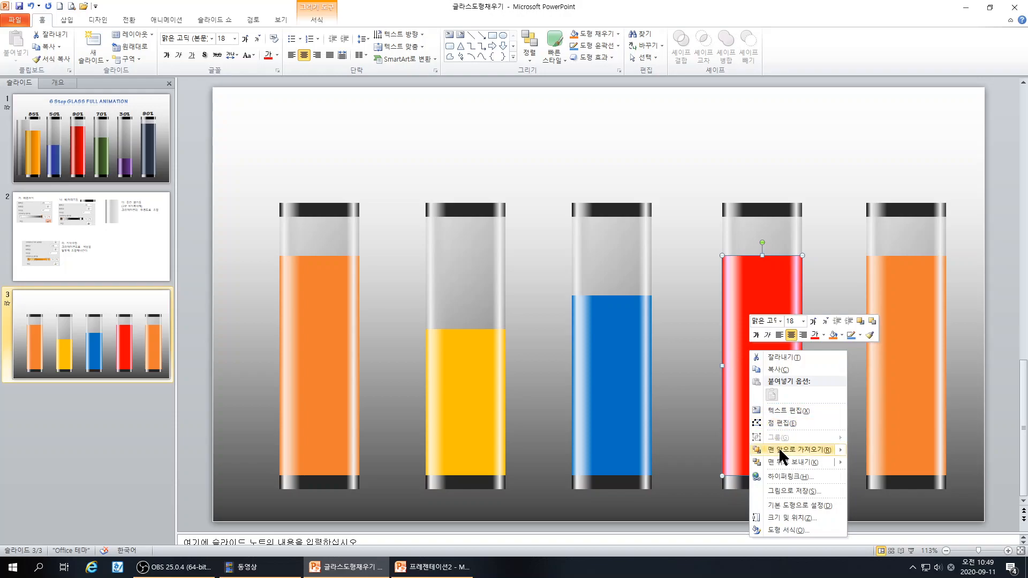
click(775, 530)
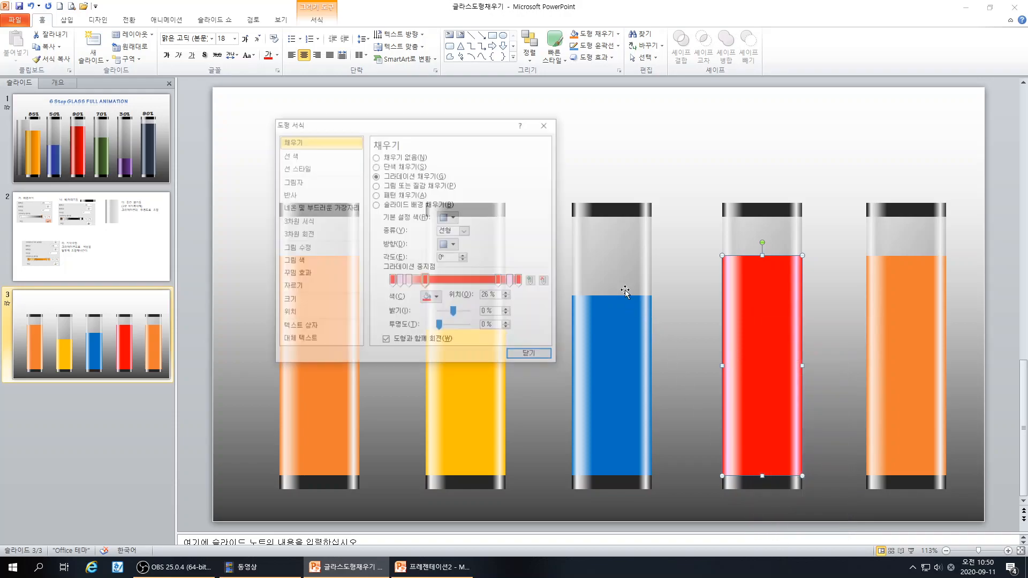
mouse_move(401, 279)
mouse_down()
mouse_move(416, 280)
mouse_move(402, 293)
mouse_move(411, 281)
mouse_move(420, 289)
mouse_move(395, 280)
mouse_move(413, 281)
mouse_move(404, 284)
mouse_up()
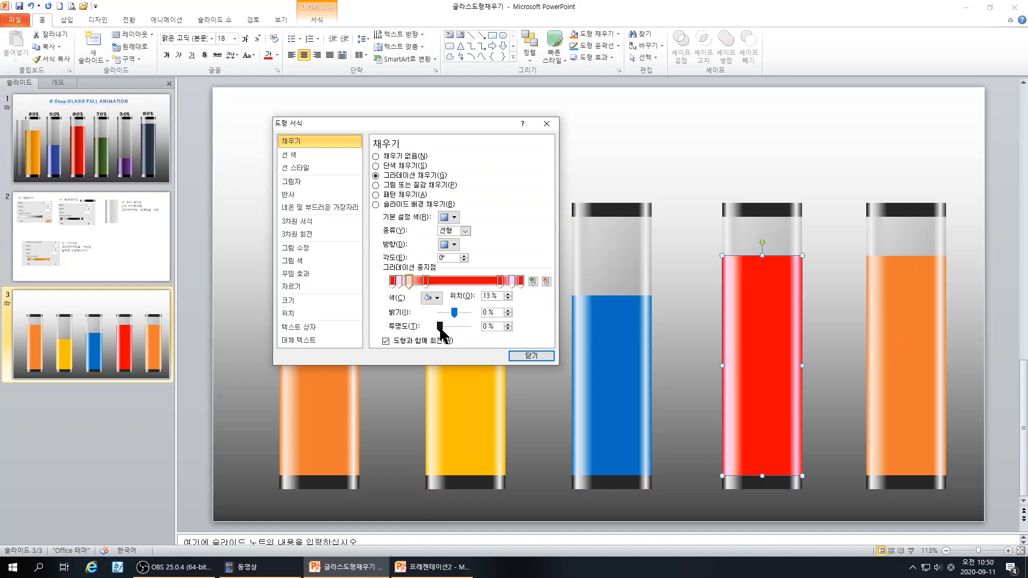
mouse_move(440, 326)
mouse_down()
mouse_move(458, 332)
mouse_move(442, 333)
mouse_up()
drag(411, 285, 422, 294)
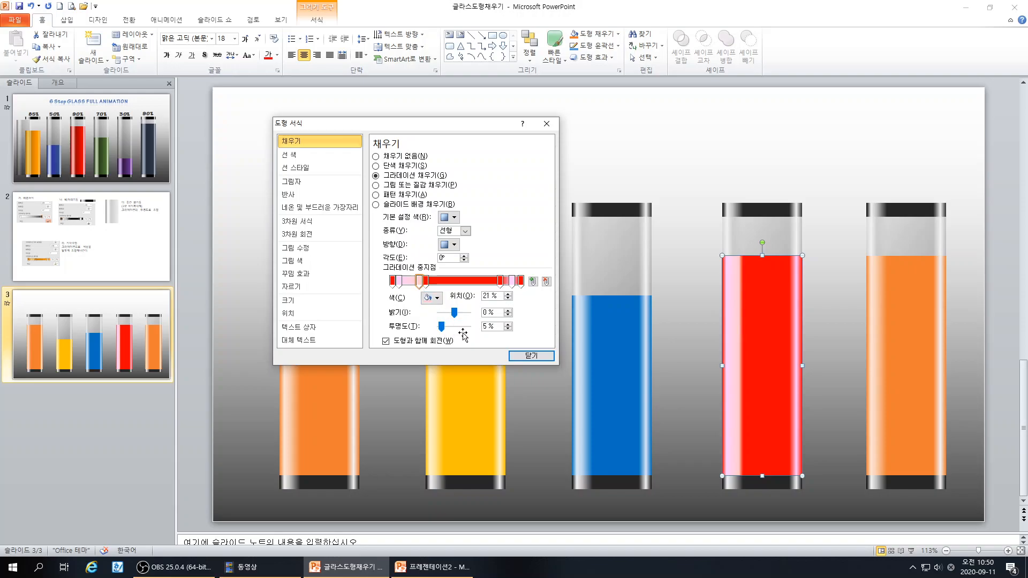
mouse_move(442, 326)
mouse_down()
mouse_move(475, 332)
mouse_move(434, 326)
mouse_up()
mouse_move(423, 289)
mouse_down()
mouse_move(398, 285)
mouse_move(409, 287)
mouse_up()
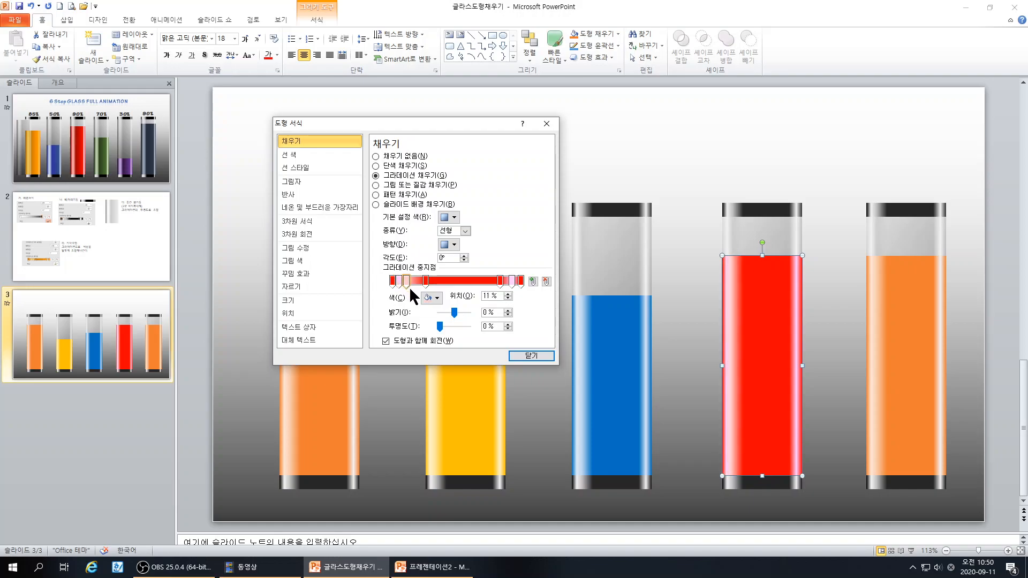
- Set the fourth fill's 11% gradient stop to a custom light coral, RGB 255, 116, 101
click(432, 296)
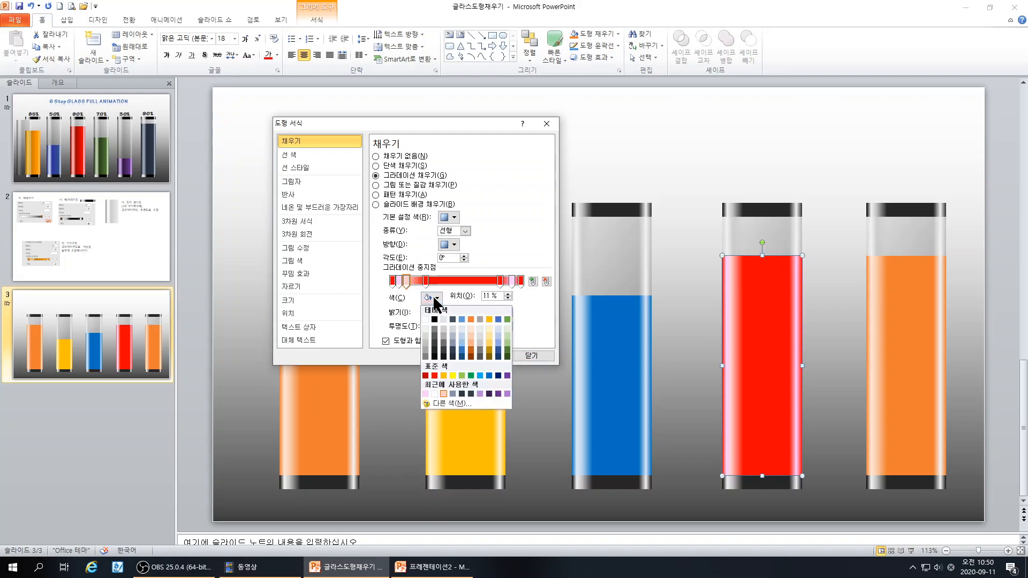
click(478, 393)
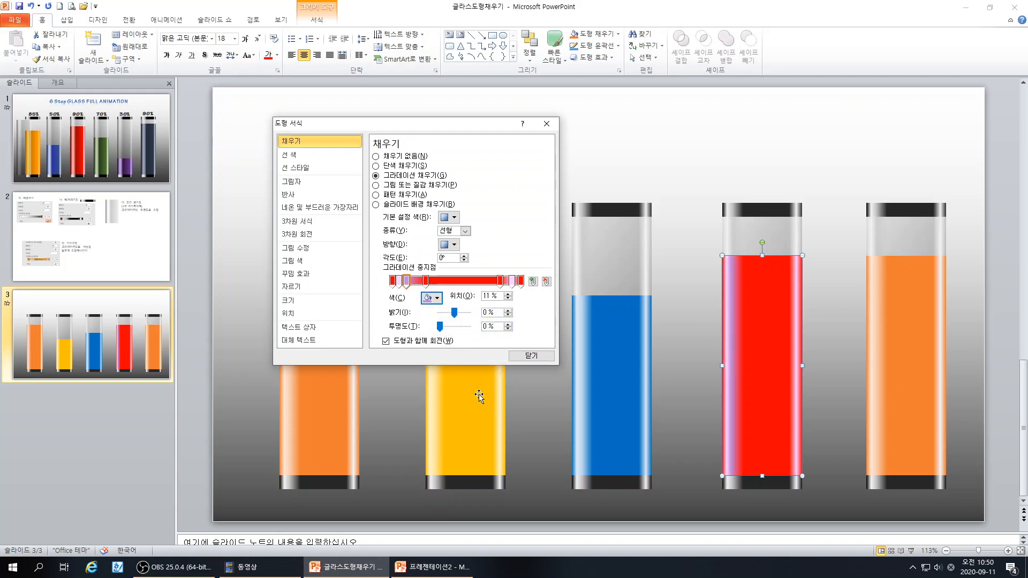
click(435, 298)
click(453, 399)
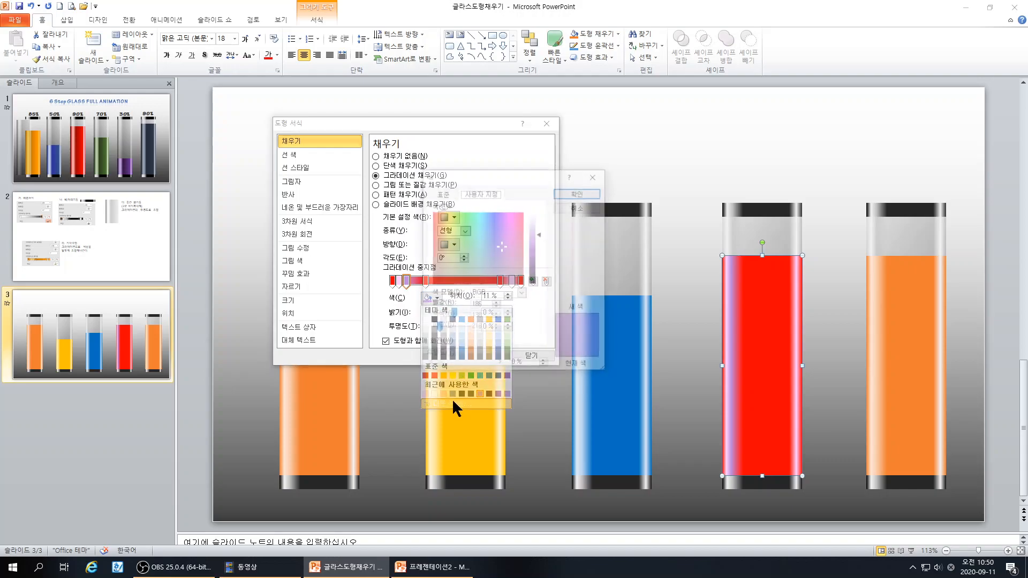
click(443, 215)
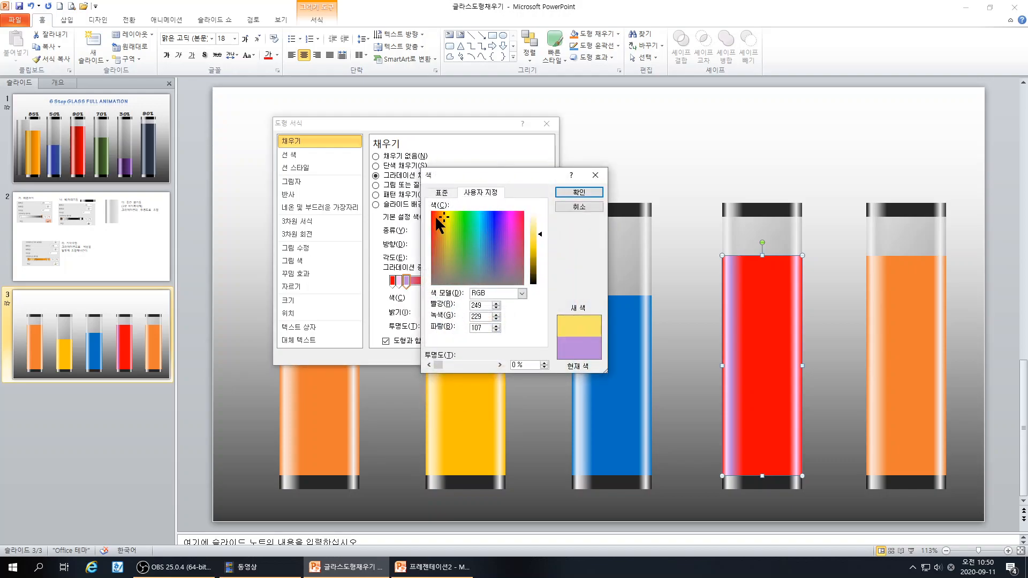
click(439, 214)
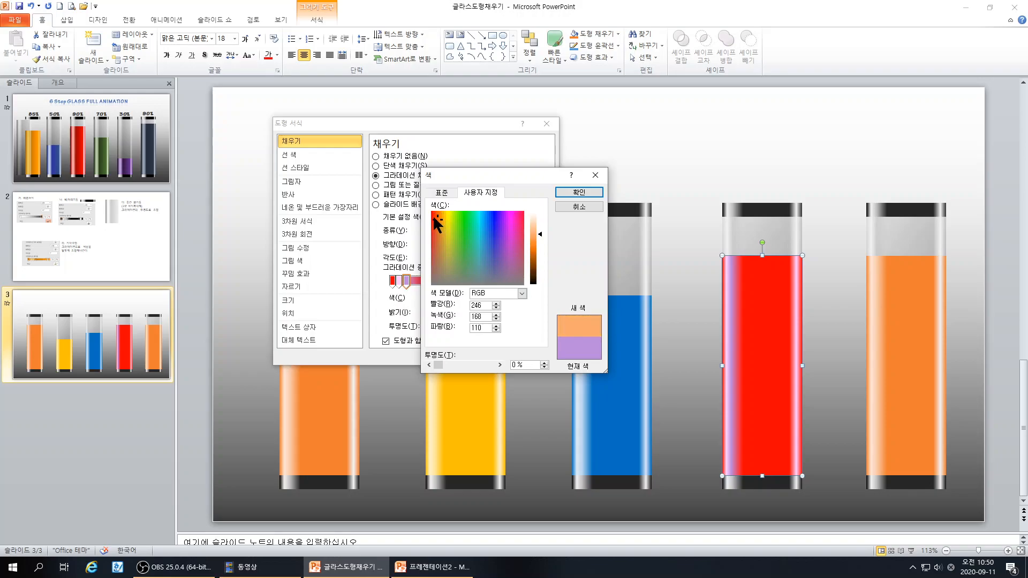
click(433, 217)
click(435, 246)
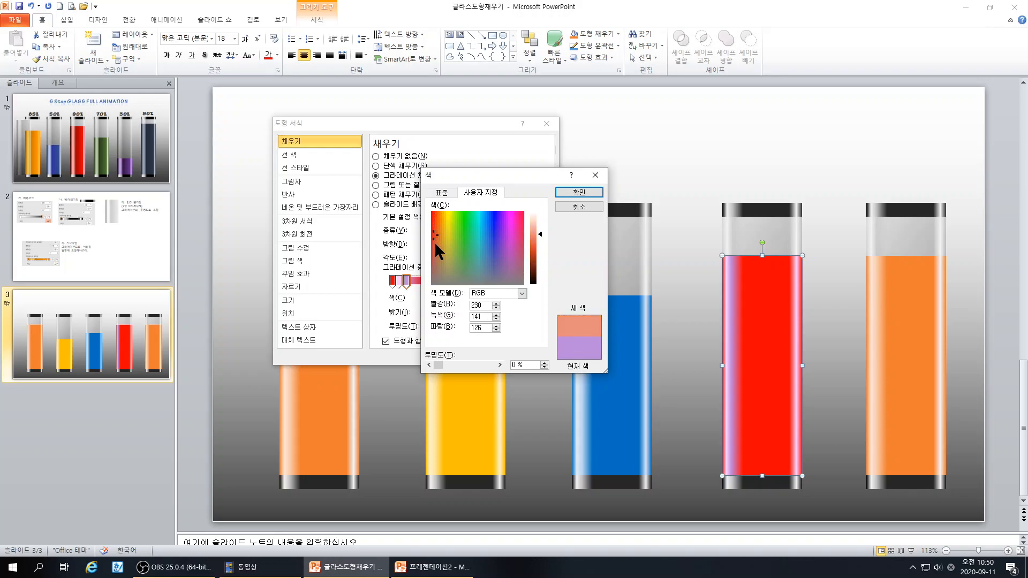
click(518, 213)
click(509, 214)
click(505, 221)
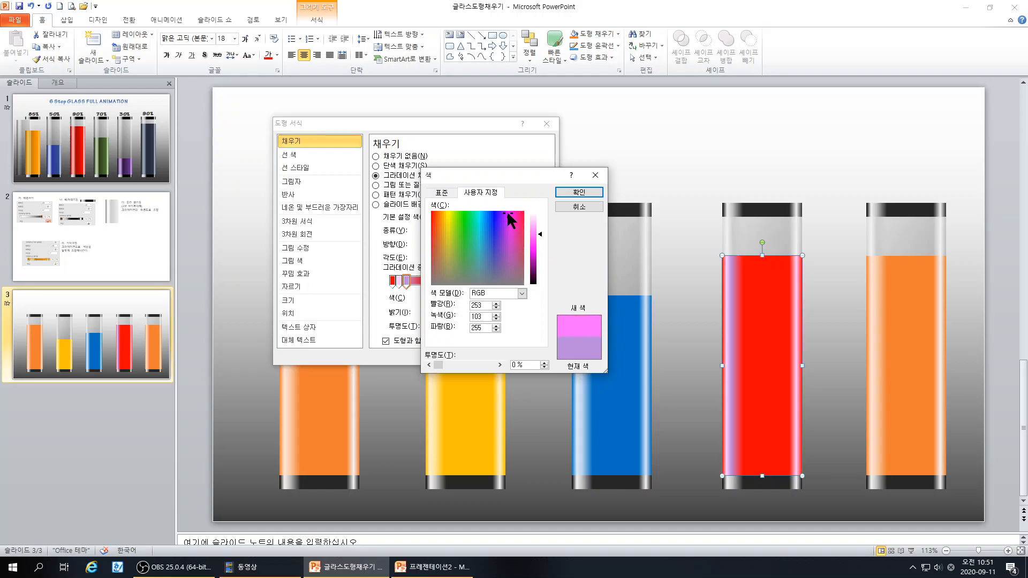
click(443, 211)
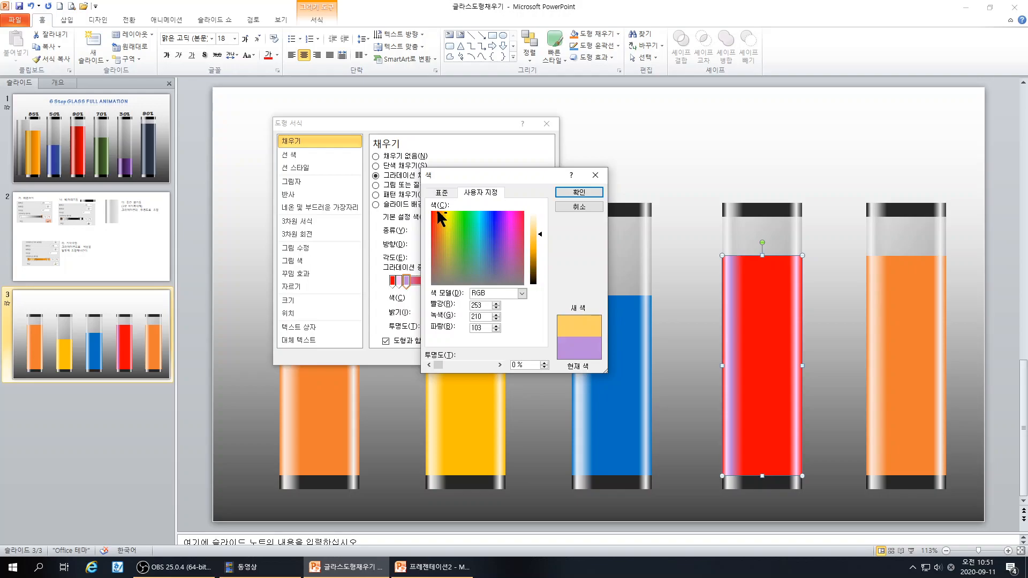
click(438, 211)
click(432, 211)
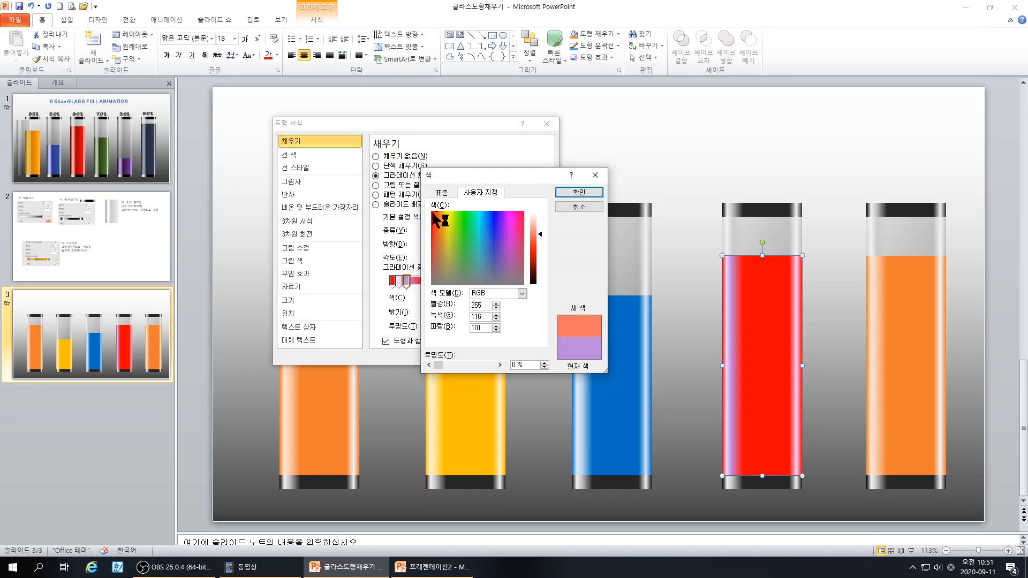
click(566, 192)
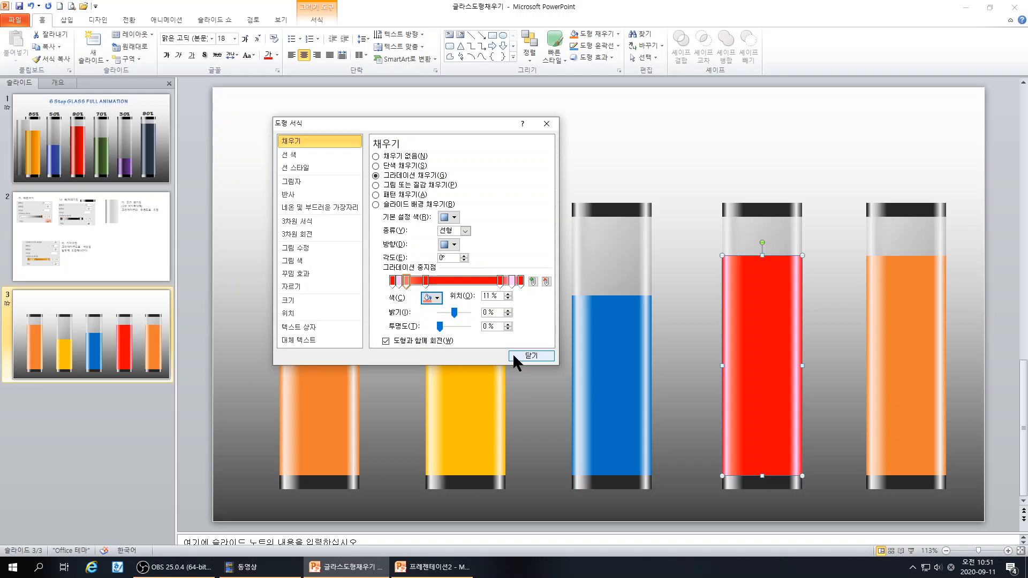
- Shift the fourth fill's coral gradient stop slightly inward and make its 6% stop slightly transparent
mouse_move(407, 280)
mouse_down()
mouse_move(415, 285)
mouse_move(401, 284)
mouse_up()
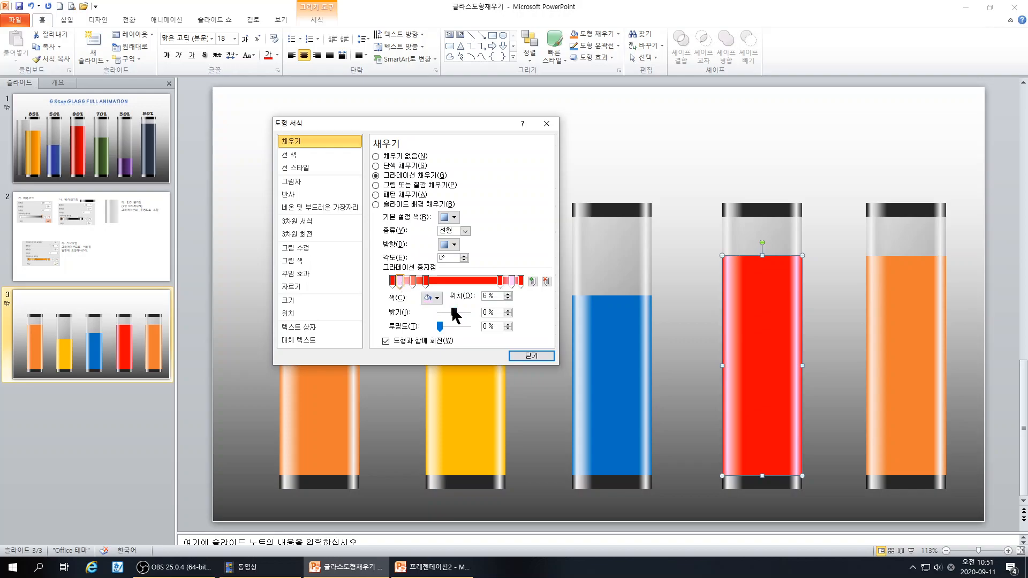
drag(439, 325, 443, 326)
click(532, 356)
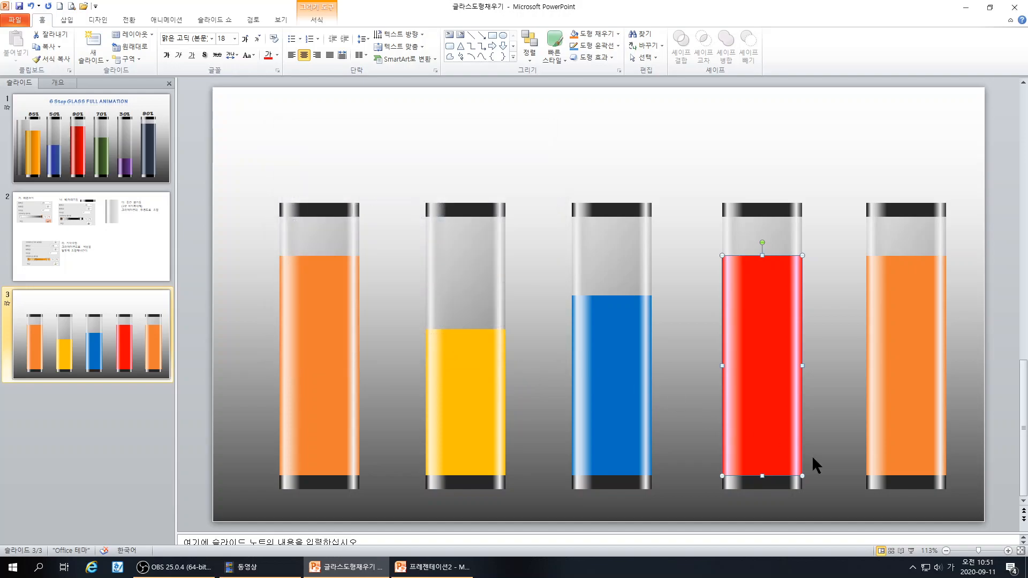
- Open the shape formatting settings for the orange fill of the fifth tube
click(889, 391)
right_click(889, 389)
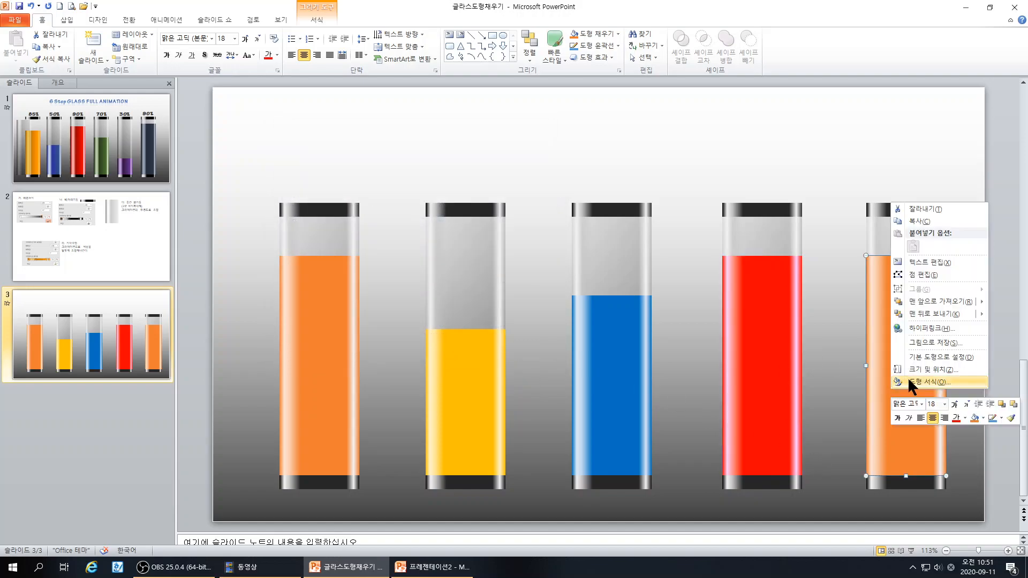
click(906, 378)
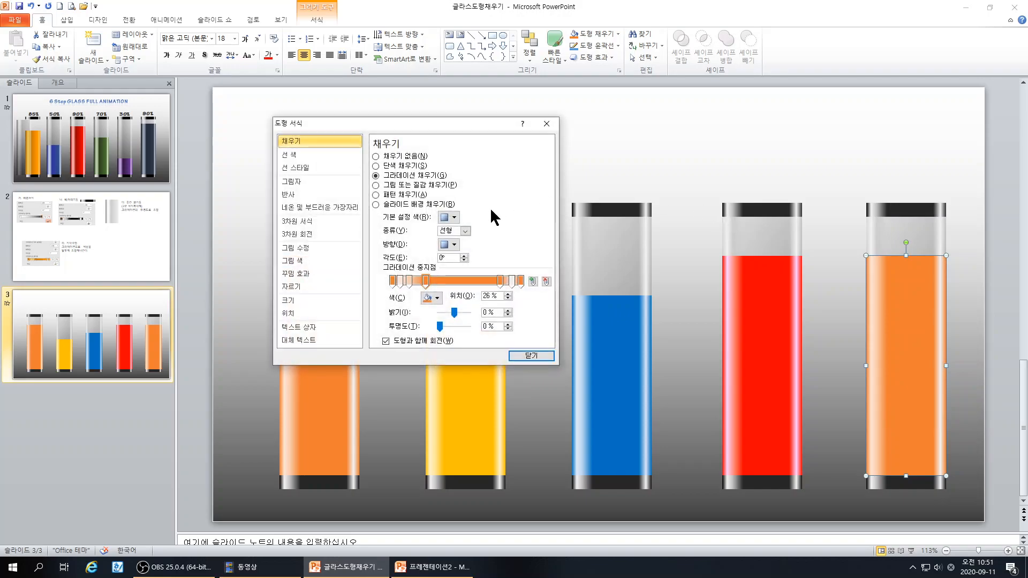
- Try standard purple on the fifth fill's 0% gradient stop and browse custom colours for its 6% stop
click(392, 281)
click(439, 300)
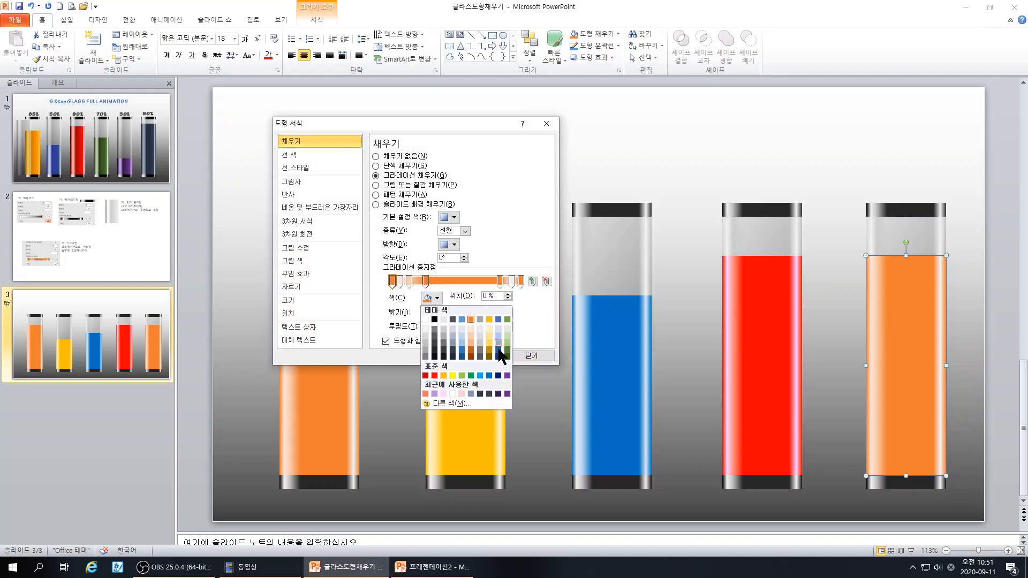
click(507, 374)
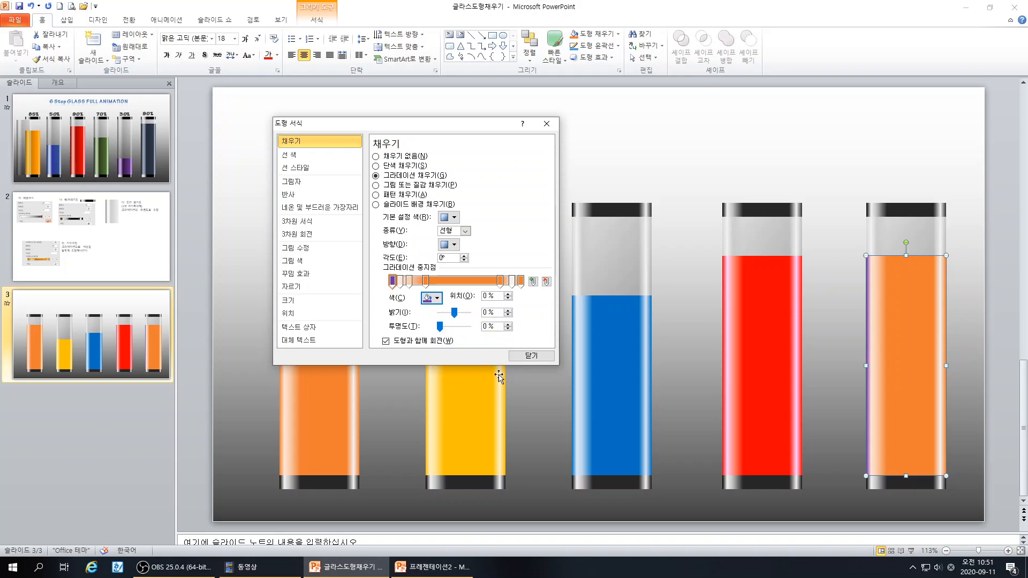
click(401, 282)
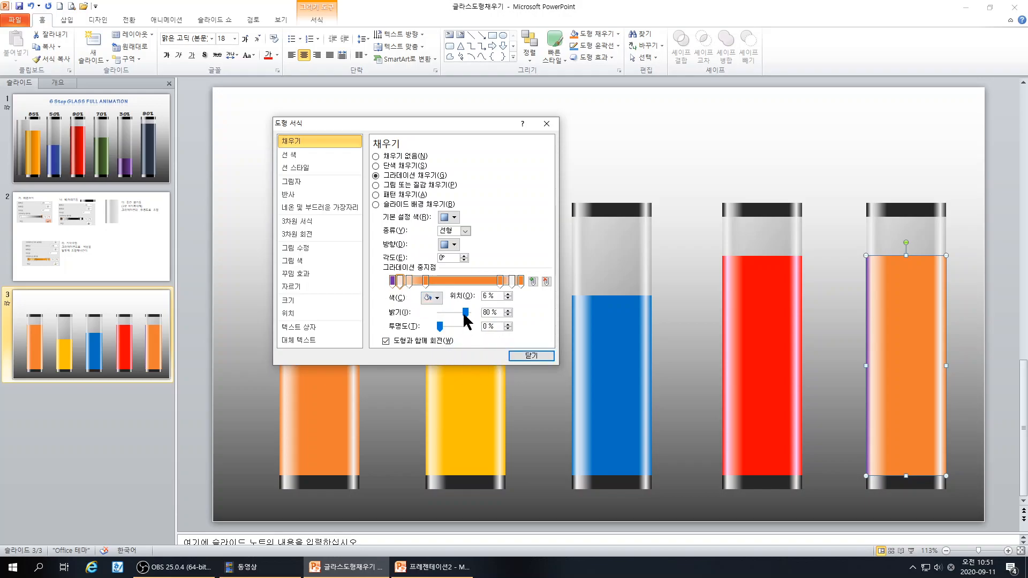
click(437, 298)
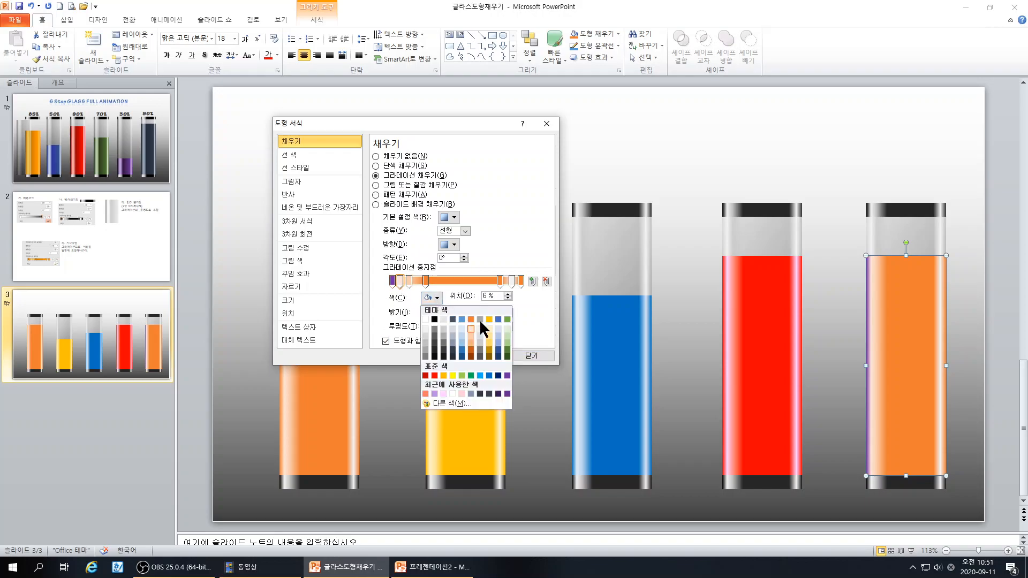
click(448, 401)
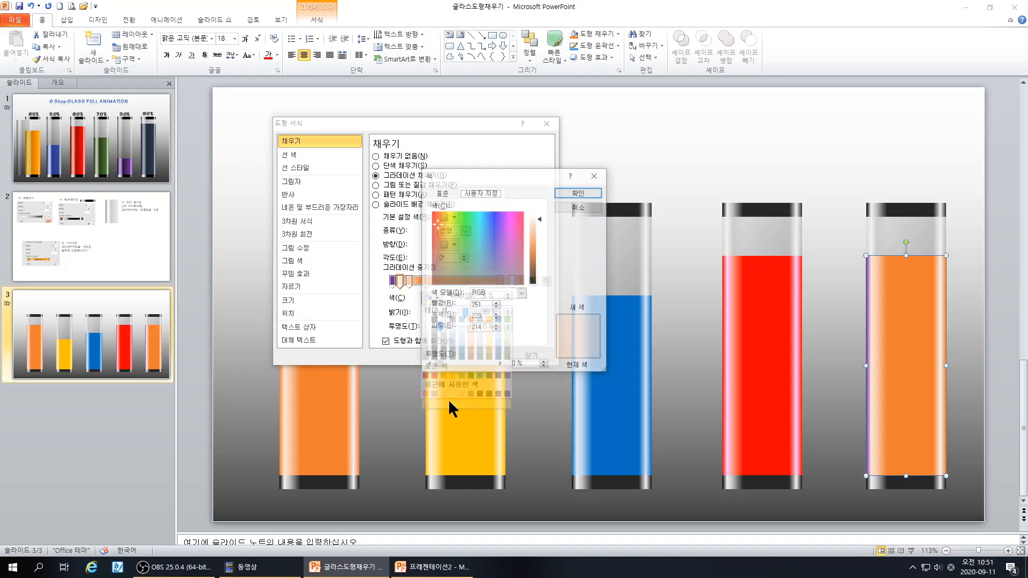
click(440, 194)
click(579, 207)
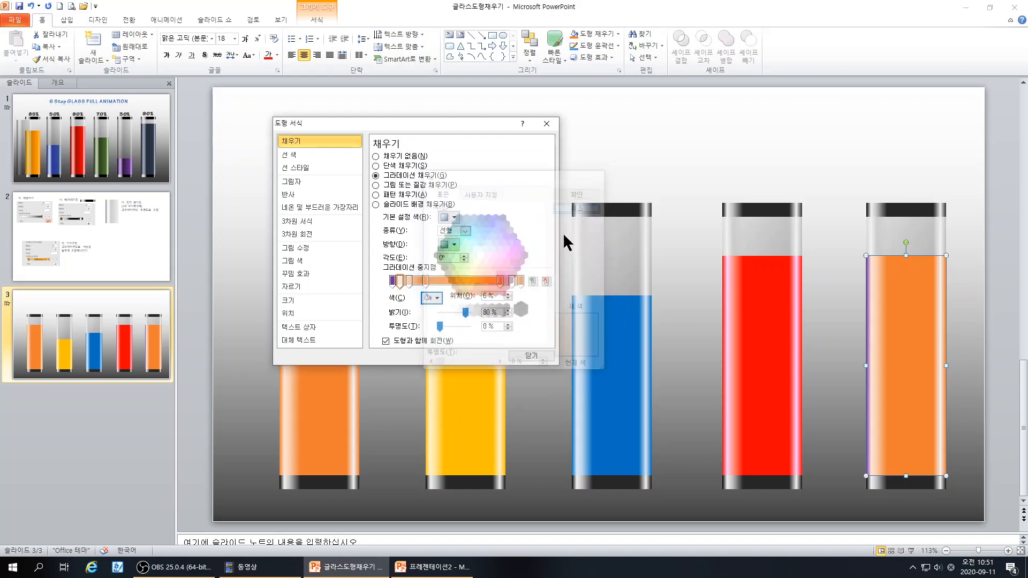
- Set the fifth fill's 0% gradient stop to the base theme green
click(392, 280)
click(436, 297)
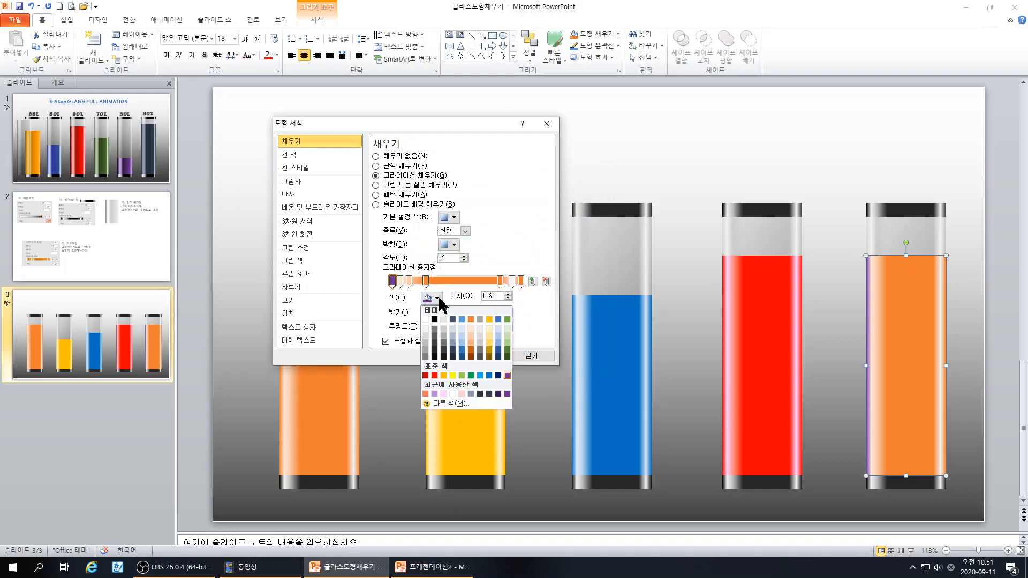
click(506, 319)
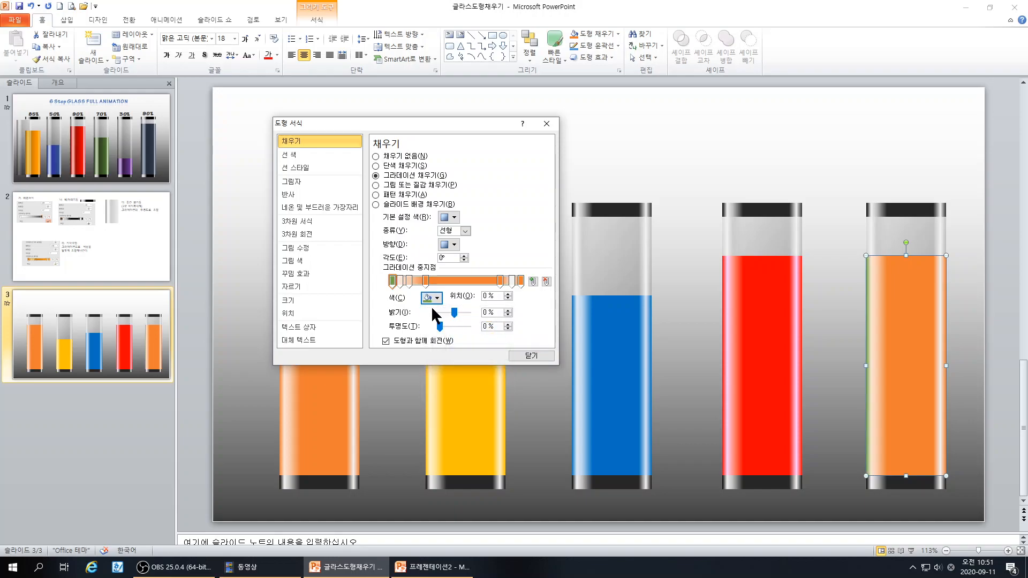
- Set the fifth fill's 6% gradient stop to the lightest theme green tint and its 13% stop to the next darker tint
click(400, 279)
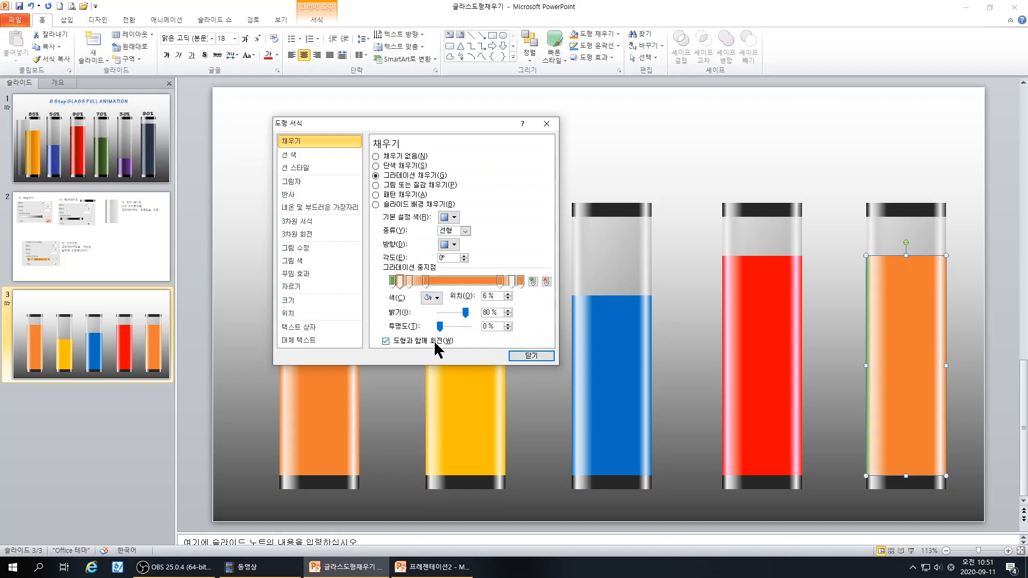
click(432, 298)
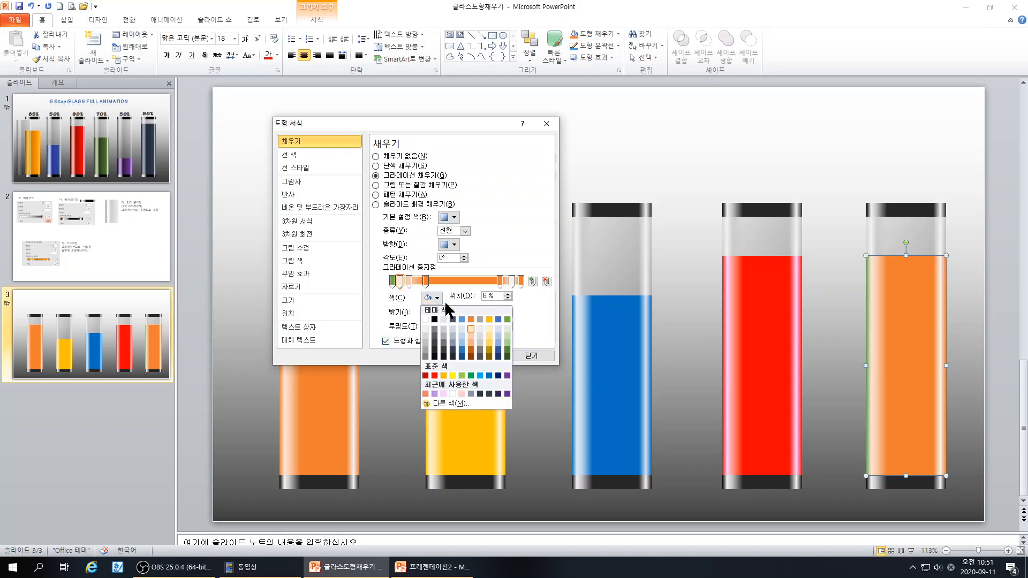
click(508, 335)
click(409, 279)
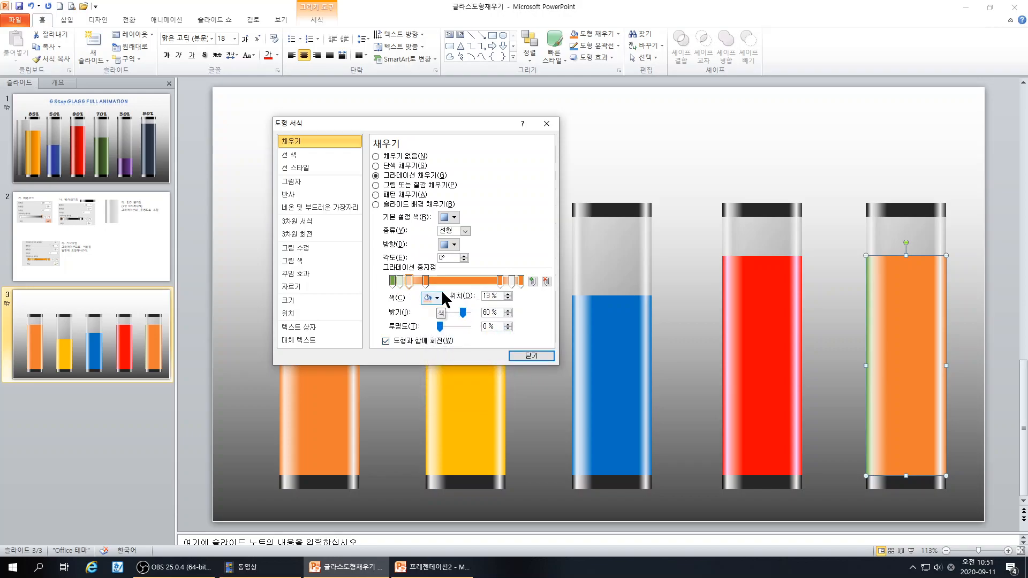
click(437, 298)
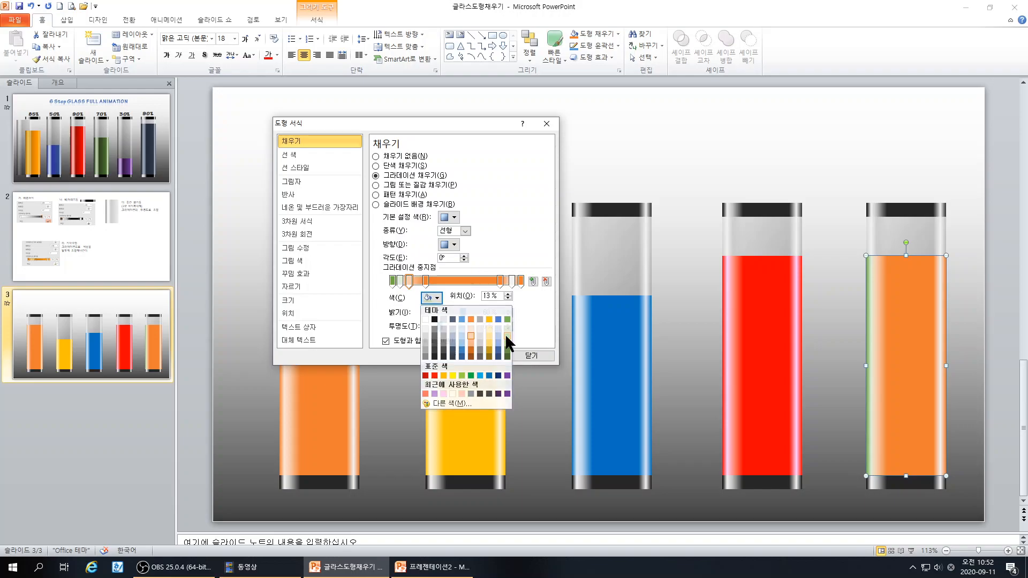
click(509, 345)
- Set the fifth fill's 26% and 84% gradient stops to the base theme green
click(425, 281)
click(432, 297)
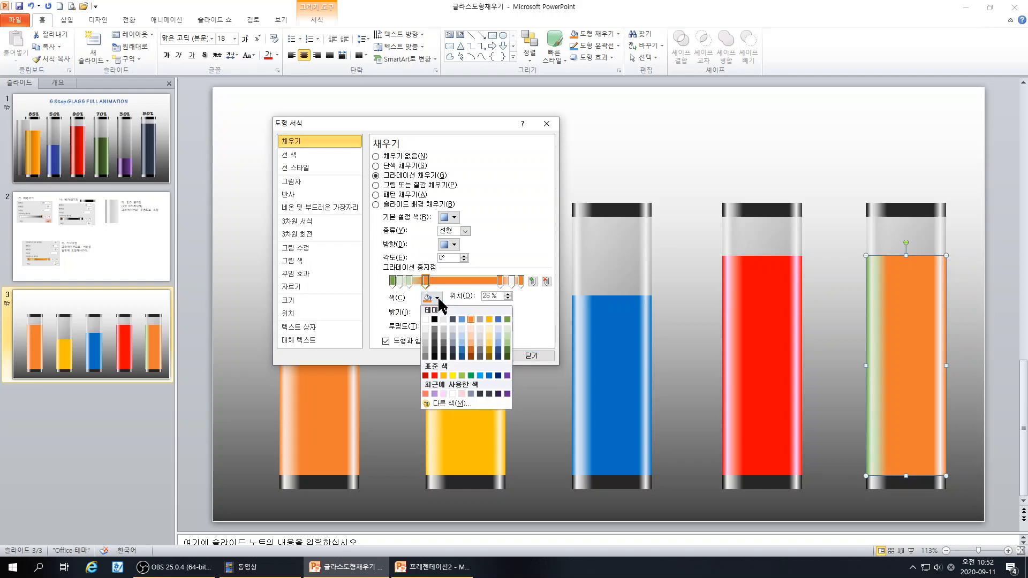
click(507, 329)
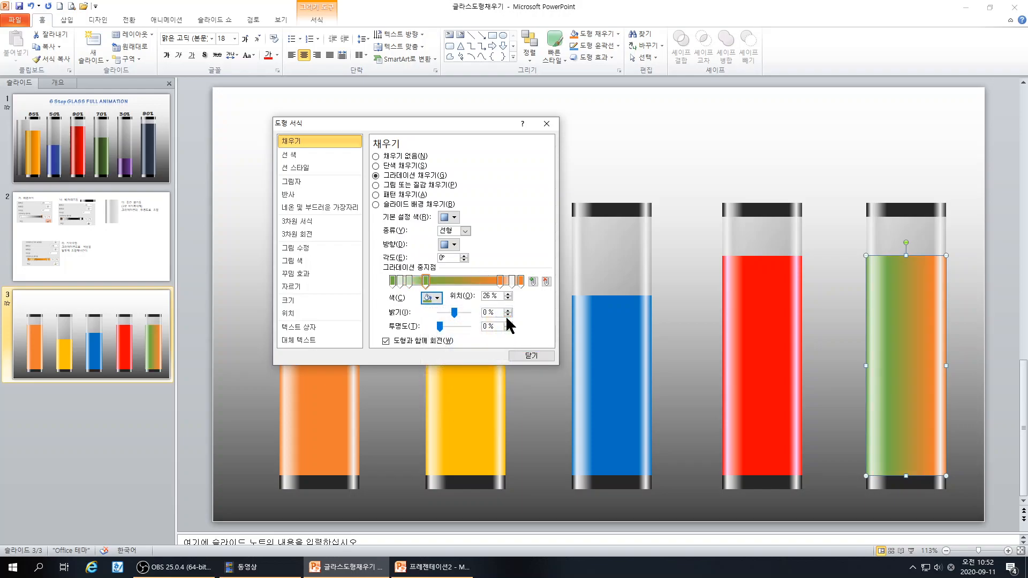
click(499, 280)
click(437, 298)
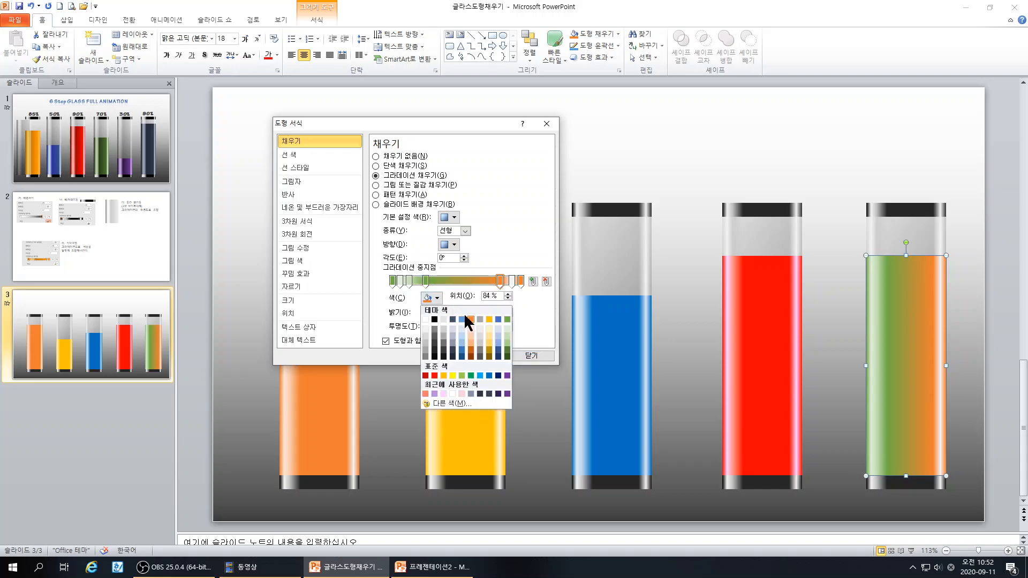
click(507, 320)
- Set the fifth fill's 100% gradient stop to the base theme green and its 93% stop to the lightest green tint
click(521, 280)
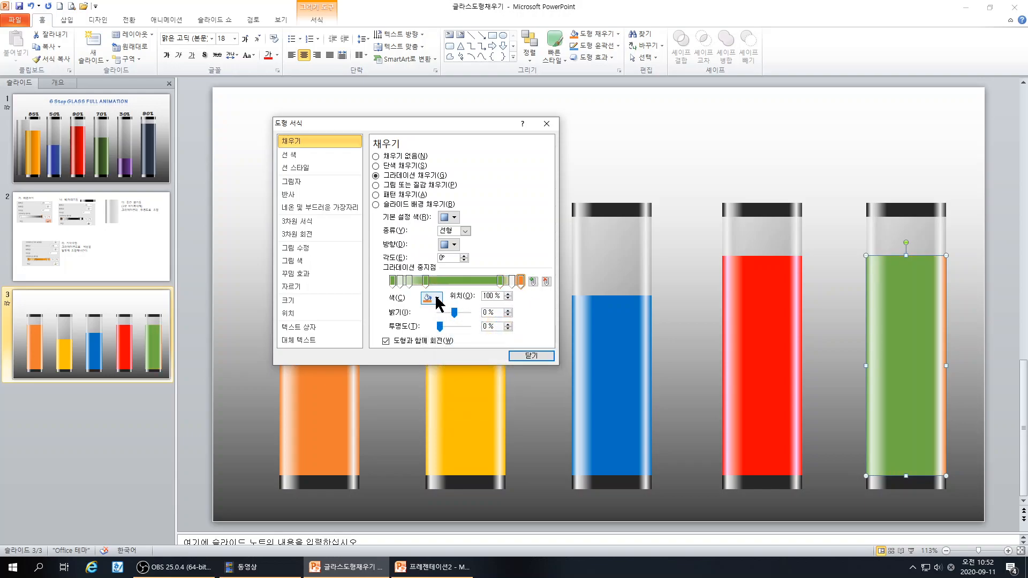
click(437, 297)
click(507, 319)
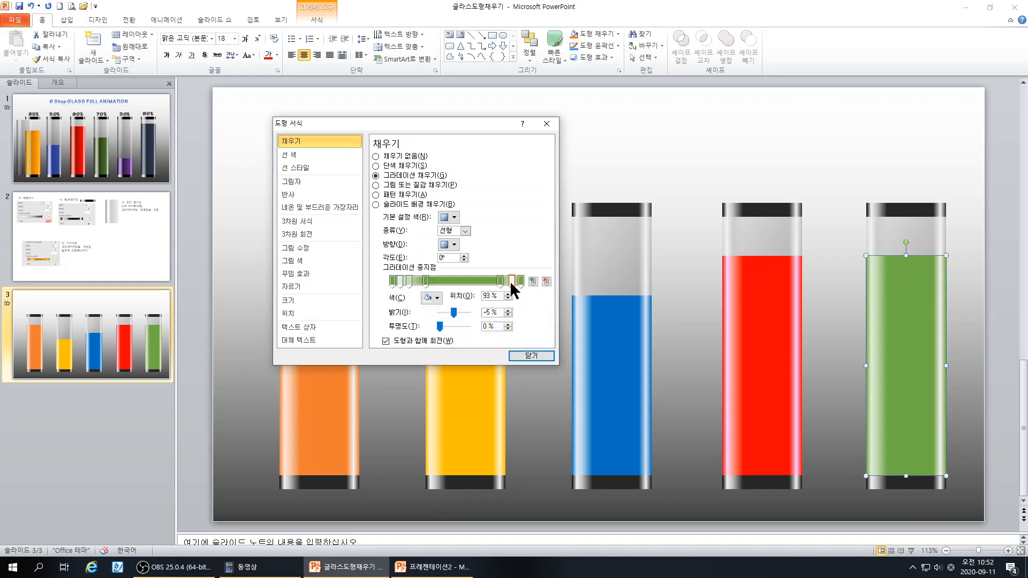
click(511, 280)
click(433, 298)
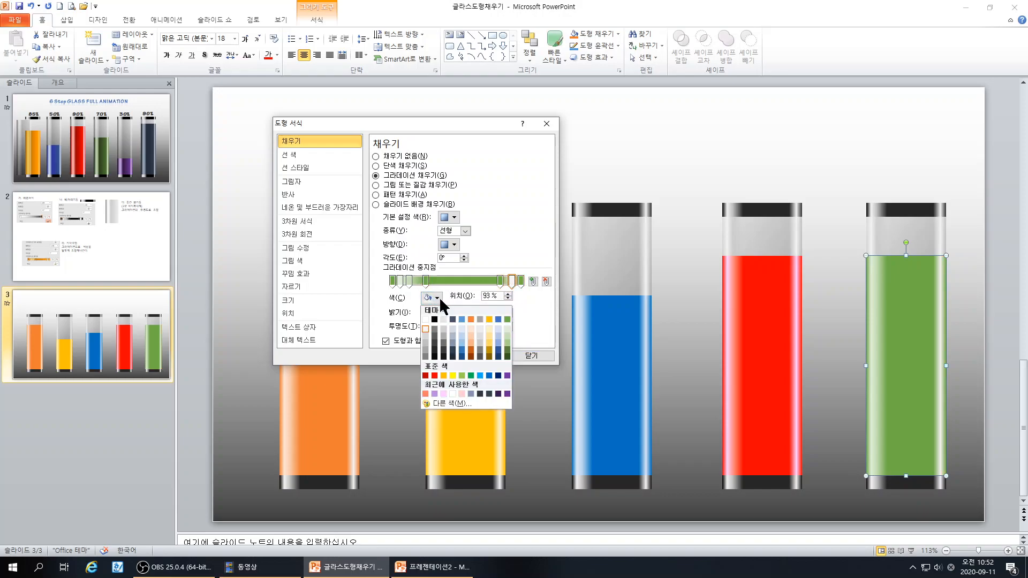
click(507, 328)
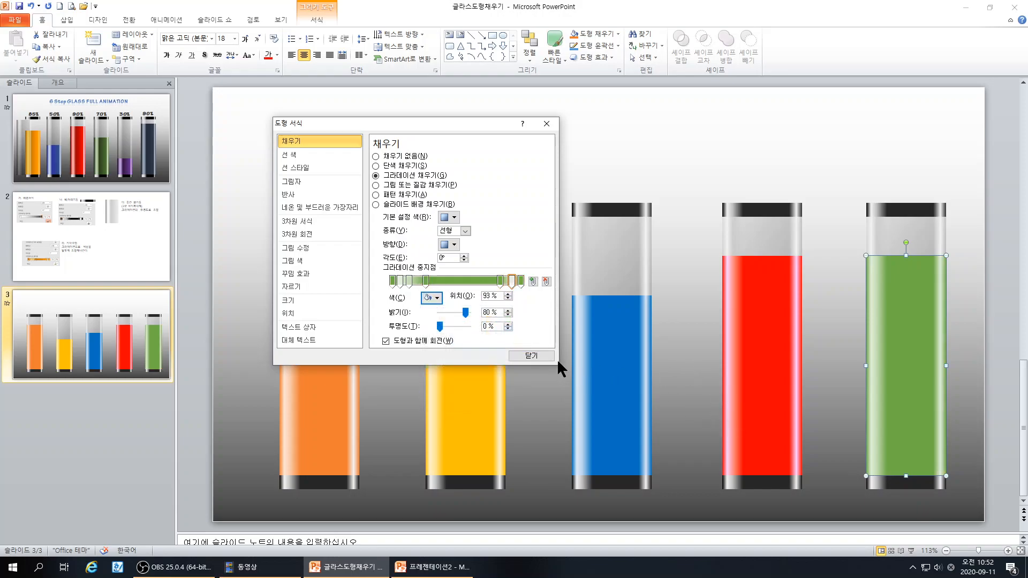
click(530, 356)
click(841, 351)
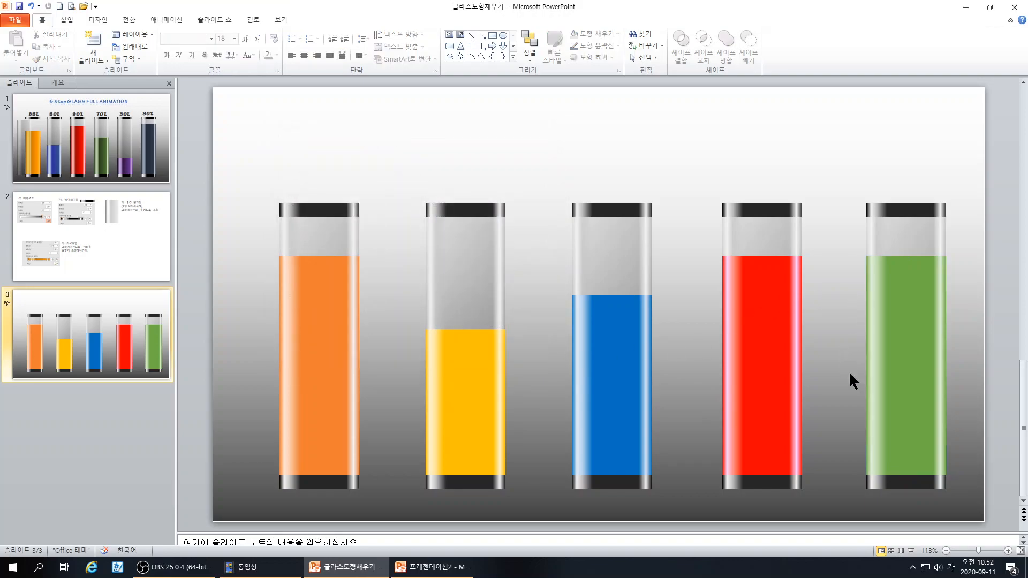
- Lower the red fill's top edge to about one fifth of the fourth tube and the green fill's to about four fifths of the fifth
click(764, 434)
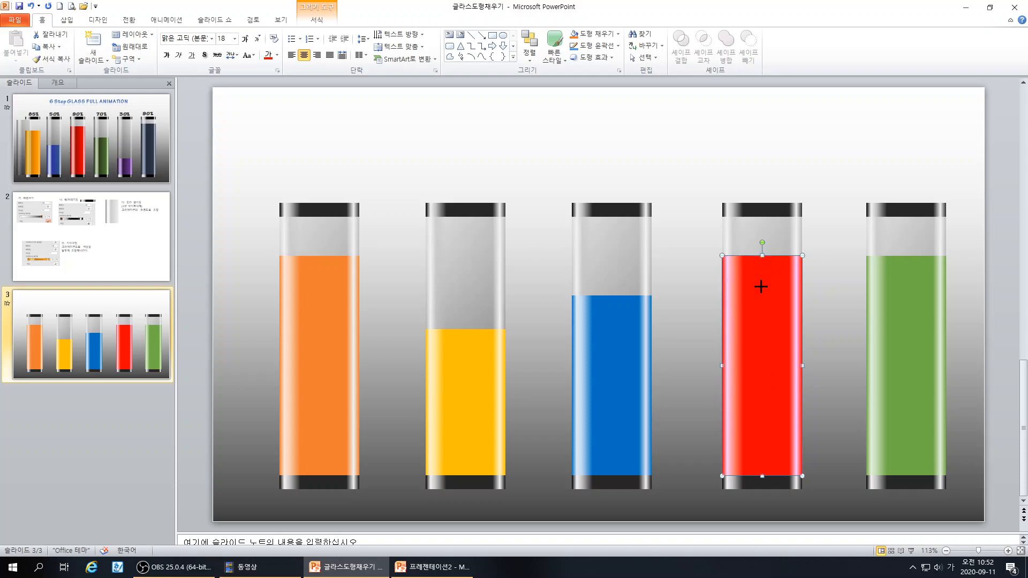
drag(759, 370, 763, 422)
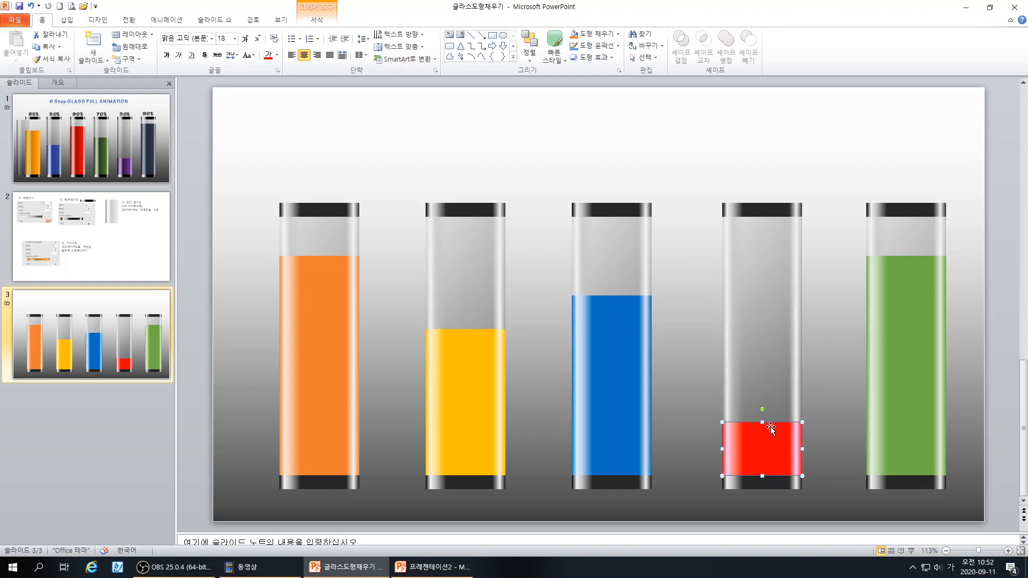
click(906, 361)
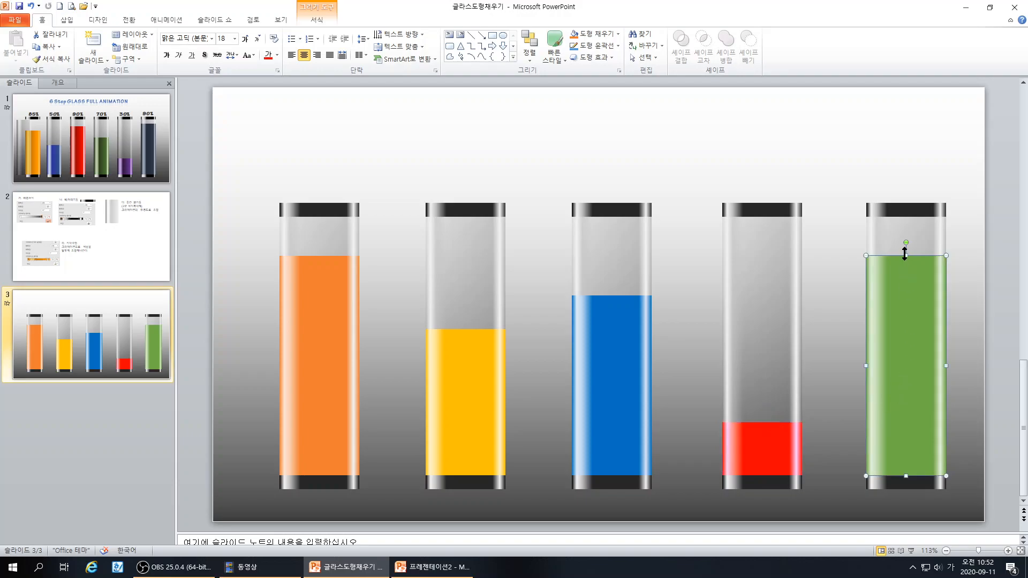
drag(904, 253, 904, 293)
drag(904, 295, 906, 269)
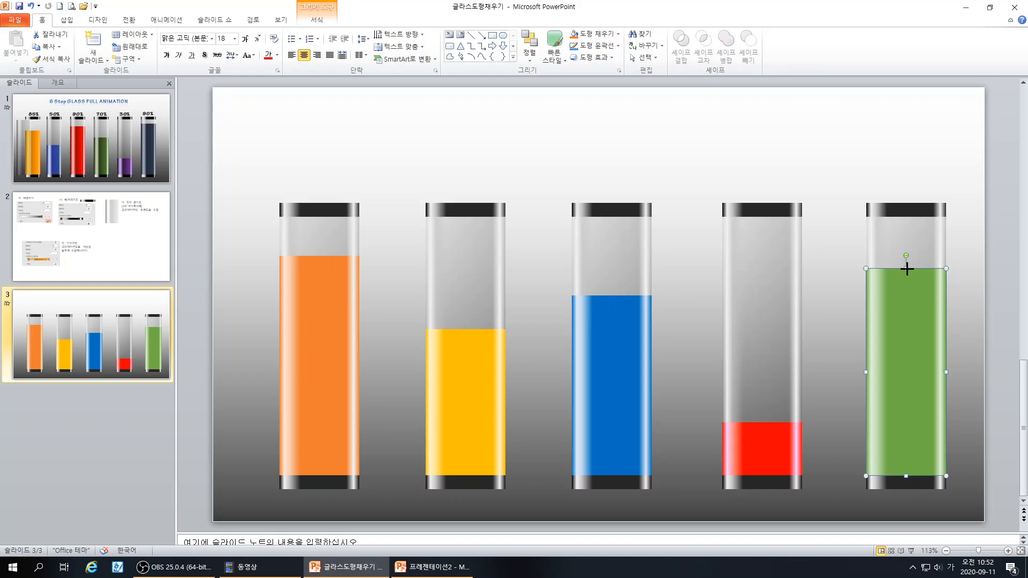
click(970, 336)
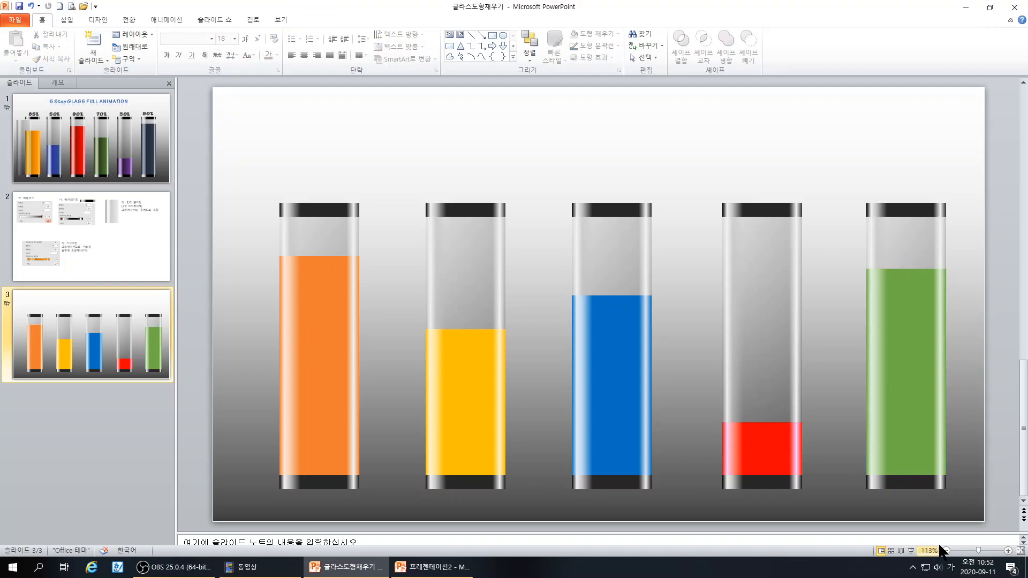